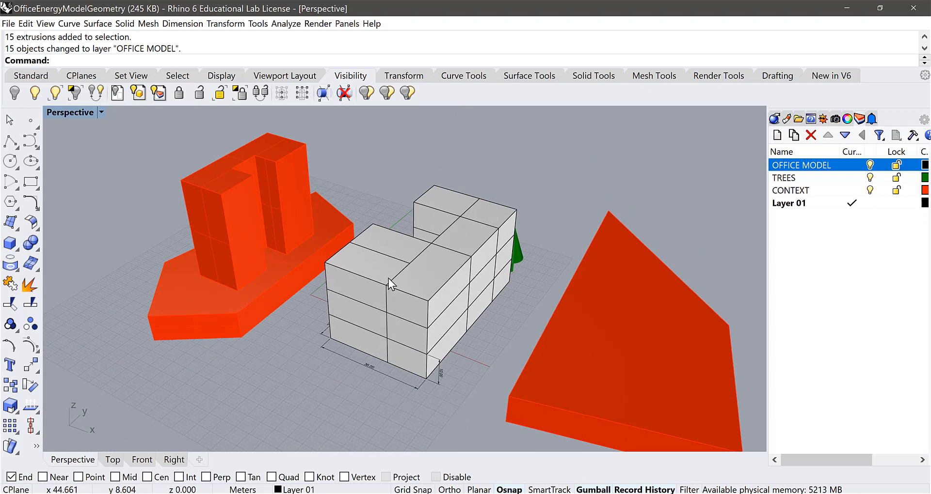
# Step: Inspect the red context buildings and the row of trees surrounding the office model
pyautogui.scroll(2, 313, 193)
pyautogui.click(217, 212)
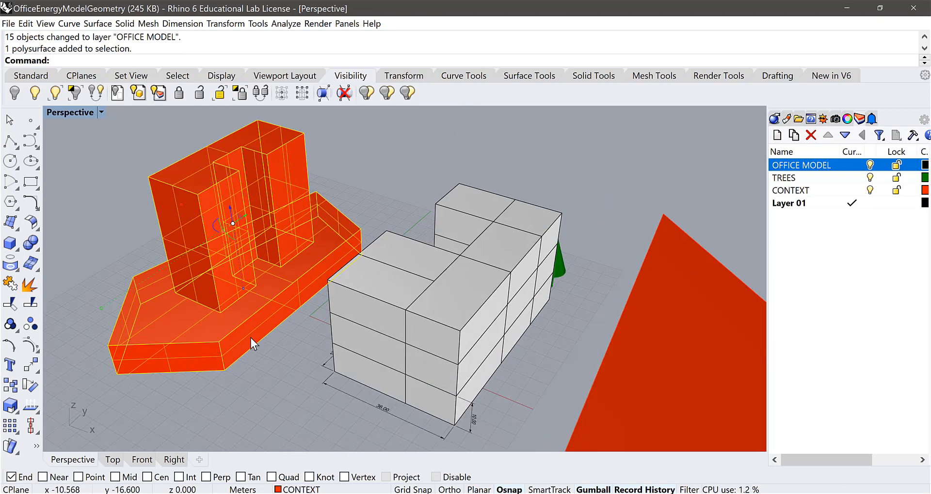
pyautogui.click(262, 371)
pyautogui.click(676, 347)
pyautogui.scroll(-2, 615, 183)
pyautogui.scroll(-3, 614, 183)
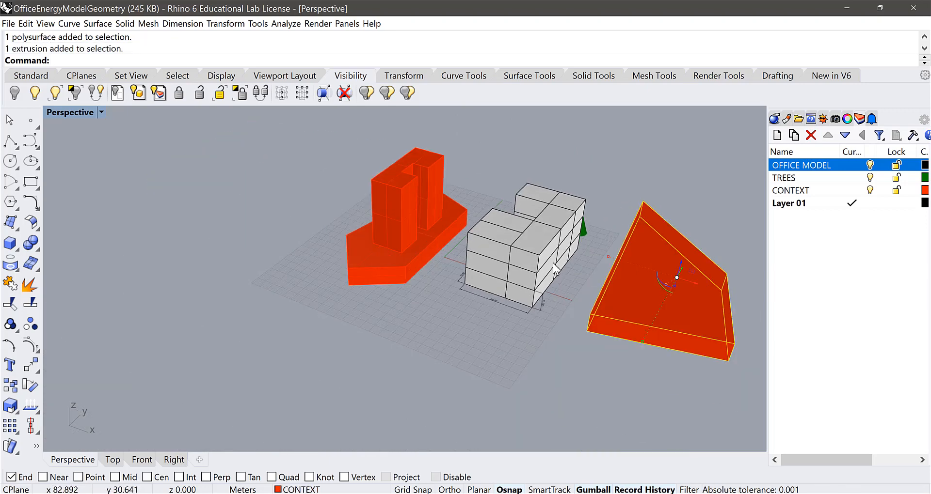
pyautogui.moveTo(510, 355); pyautogui.dragTo(394, 339, button='right')
pyautogui.click(486, 389)
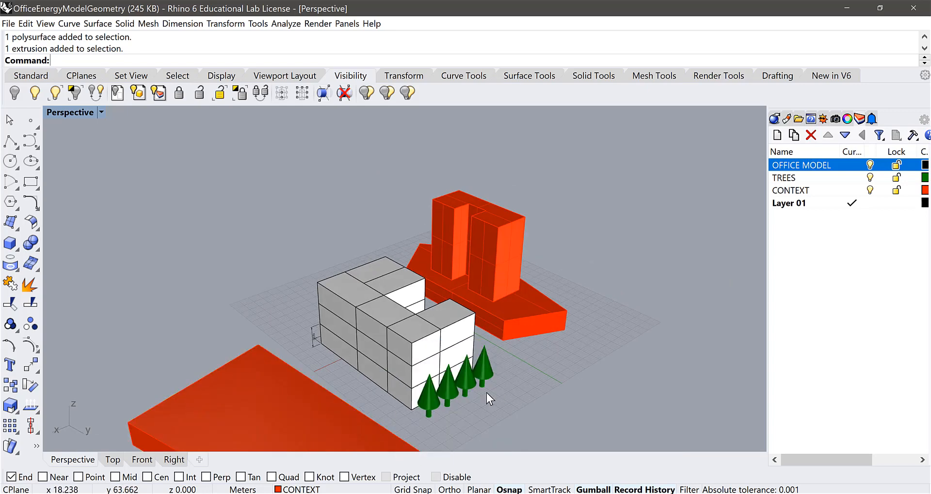
pyautogui.scroll(-3, 596, 386)
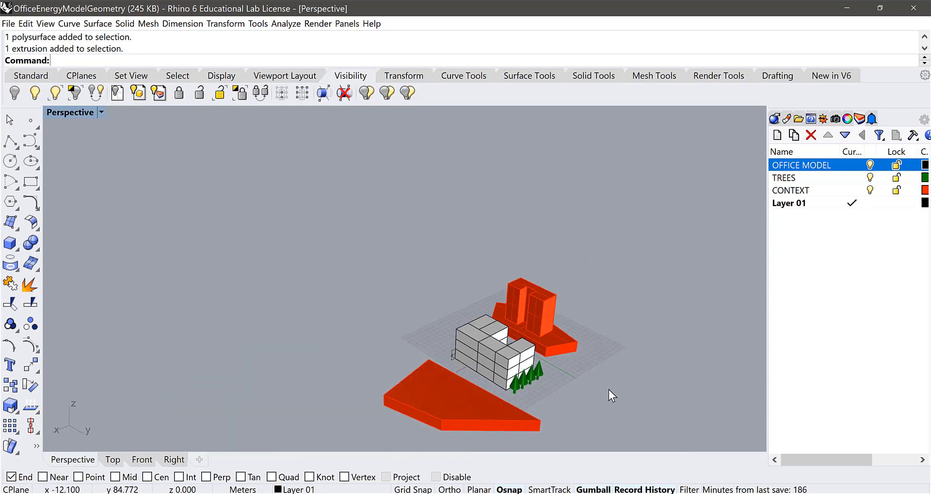
# Step: Examine the dimensions annotated along the base of the office building
pyautogui.moveTo(609, 389); pyautogui.dragTo(382, 382, button='right')
pyautogui.moveTo(268, 389); pyautogui.dragTo(388, 291, button='right')
pyautogui.scroll(2, 259, 200)
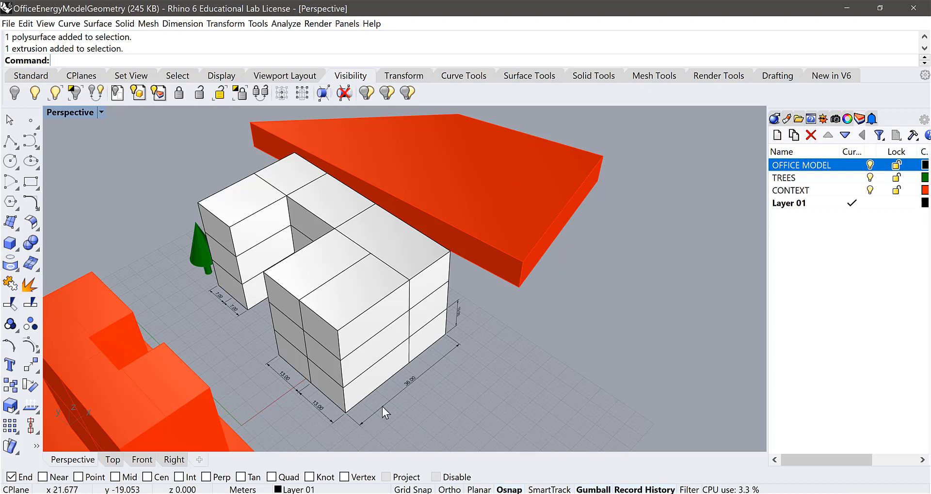
pyautogui.scroll(2, 383, 407)
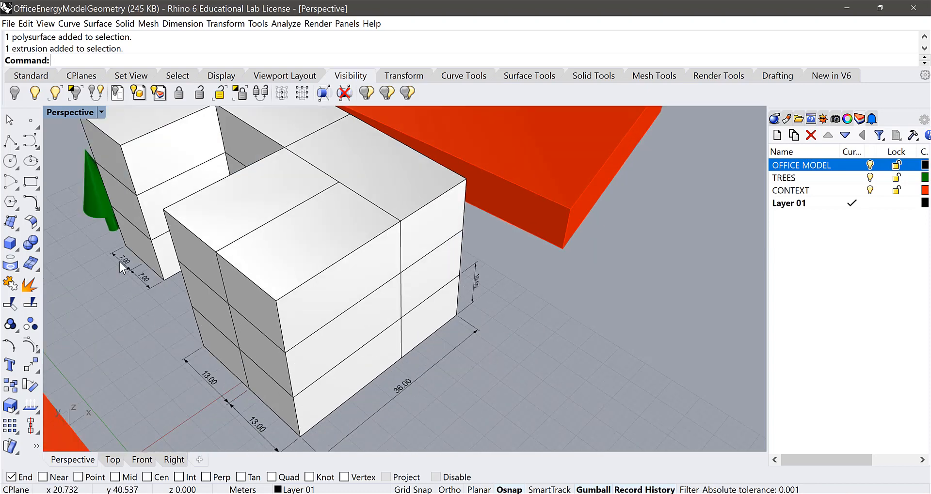
pyautogui.scroll(-5, 272, 289)
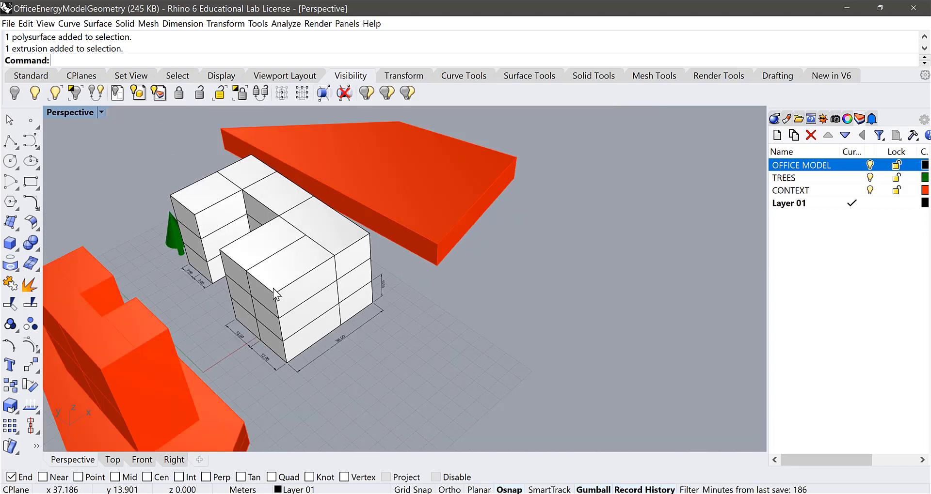
# Step: Examine the separate blocks of the office model by selecting them individually on the ground floor and the top floor
pyautogui.moveTo(429, 390); pyautogui.dragTo(405, 338, button='right')
pyautogui.click(317, 314)
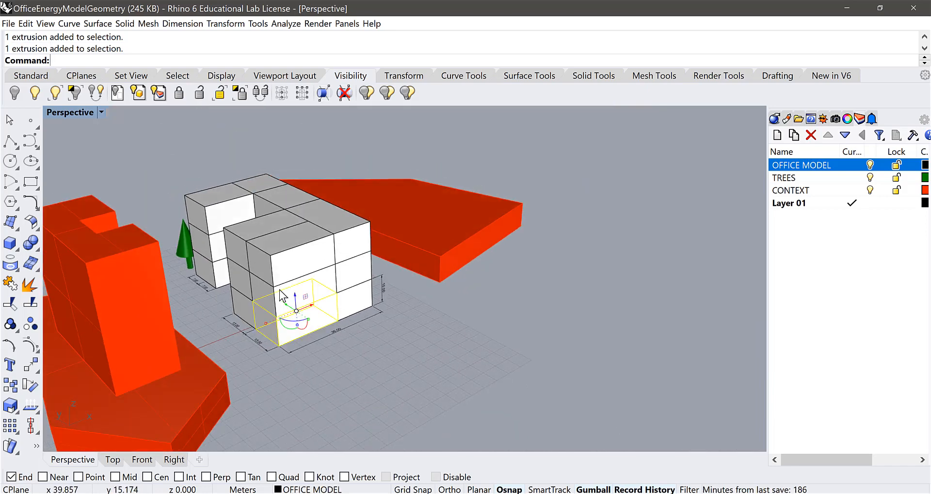
pyautogui.click(365, 298)
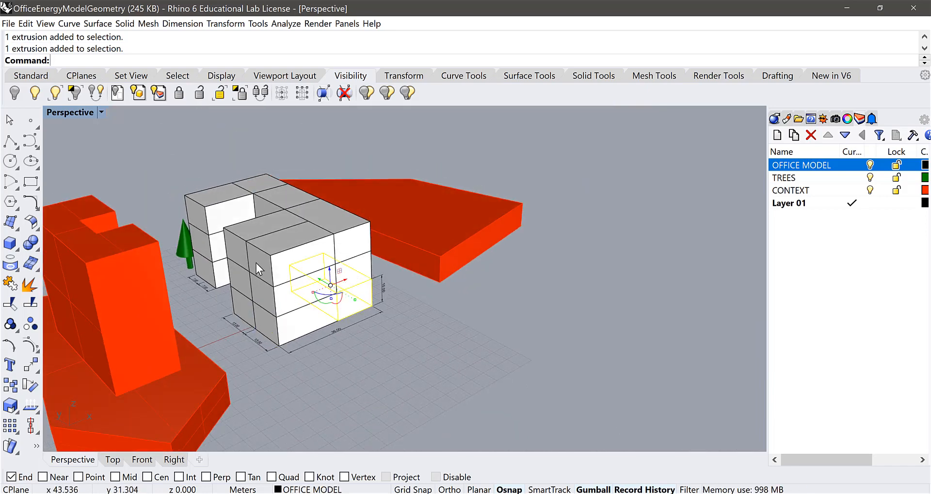
pyautogui.scroll(3, 237, 256)
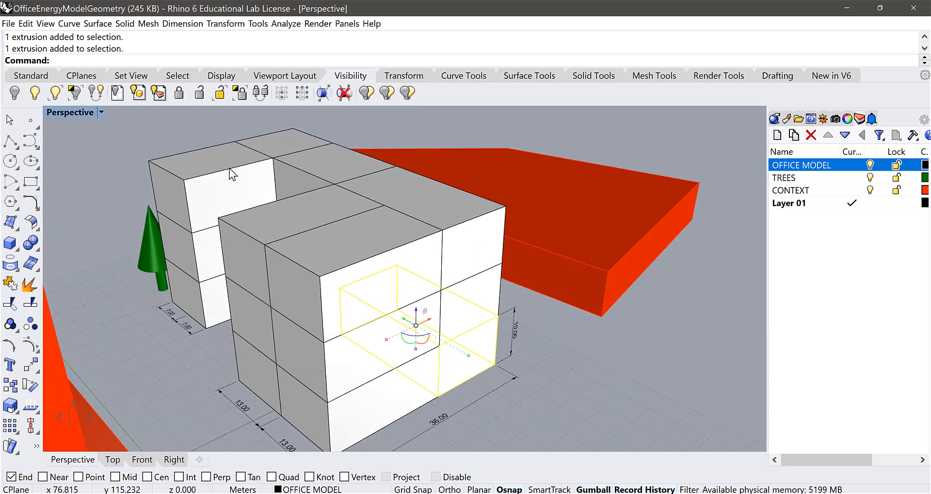
pyautogui.scroll(-1, 232, 170)
pyautogui.moveTo(231, 170); pyautogui.dragTo(232, 179, button='right')
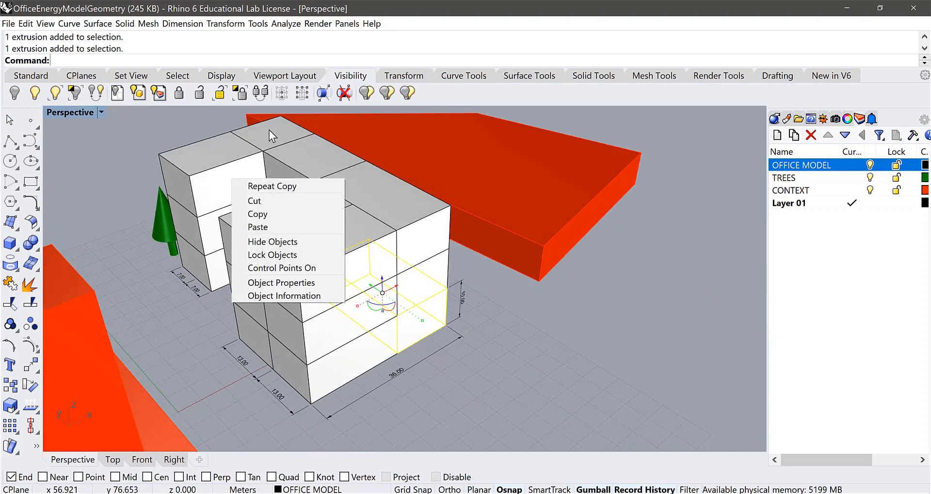
pyautogui.click(372, 230)
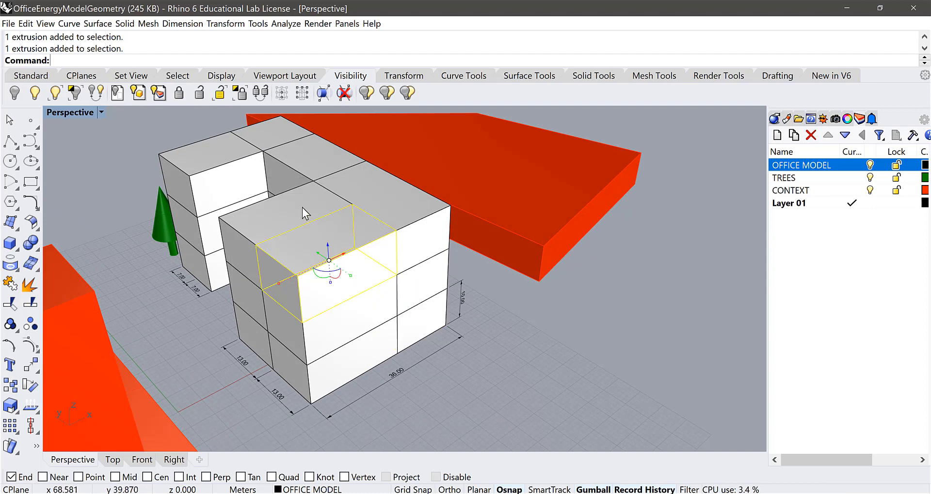
pyautogui.click(300, 208)
pyautogui.click(228, 155)
pyautogui.click(264, 132)
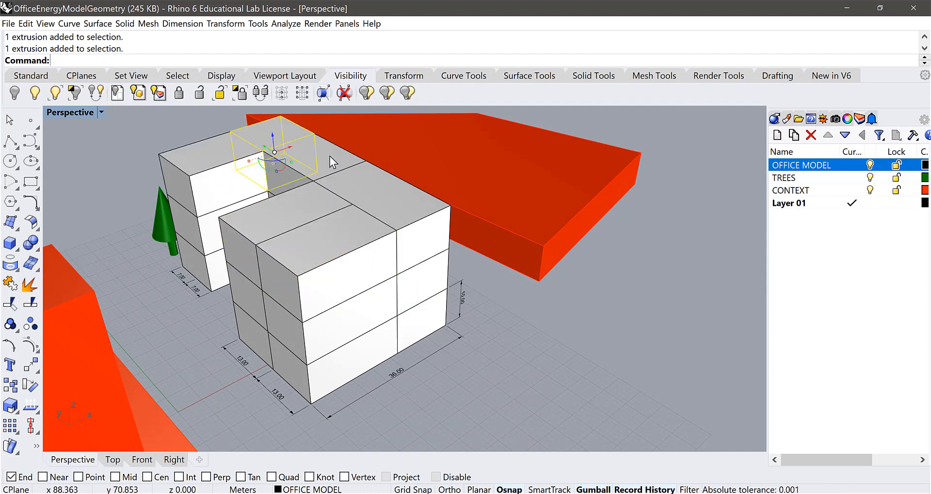
pyautogui.click(339, 163)
pyautogui.click(383, 188)
pyautogui.click(318, 237)
pyautogui.click(284, 210)
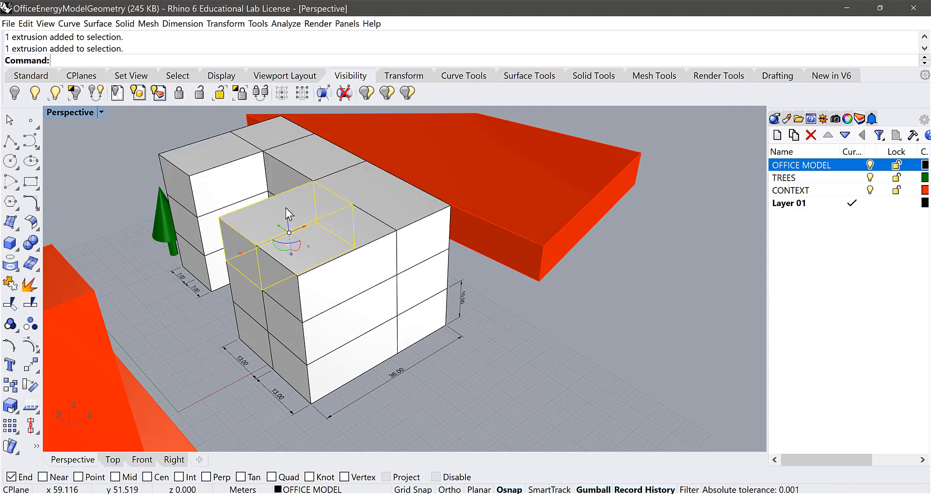
# Step: Review how the top floor is divided into zones by selecting its blocks around the U-shaped plan, then clear the selection
pyautogui.scroll(3, 255, 119)
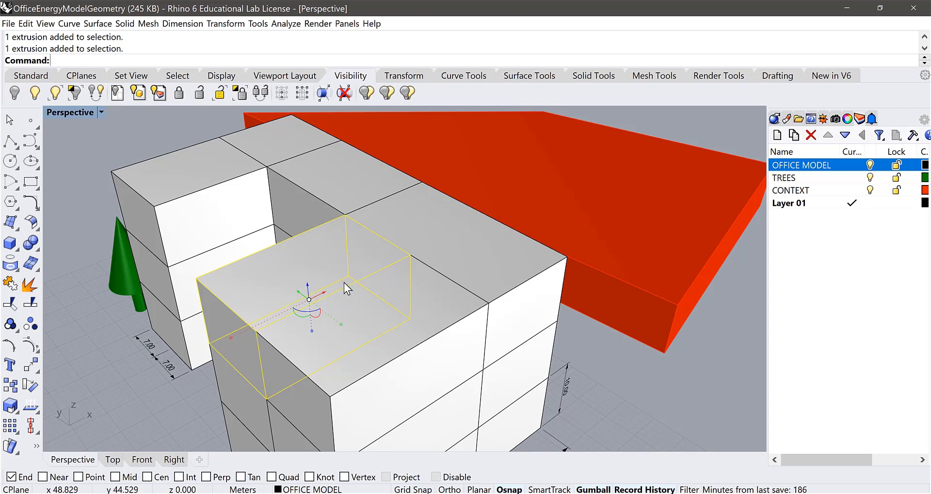
pyautogui.click(163, 188)
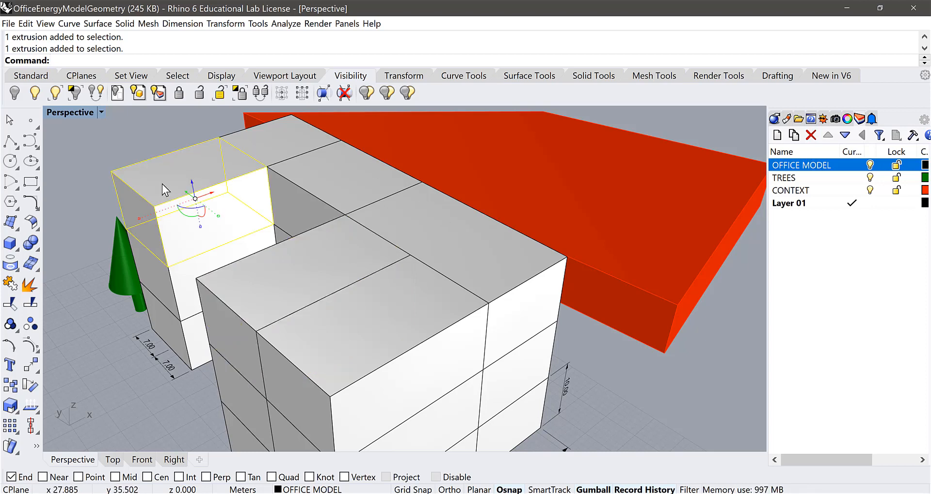
pyautogui.click(128, 147)
pyautogui.click(208, 170)
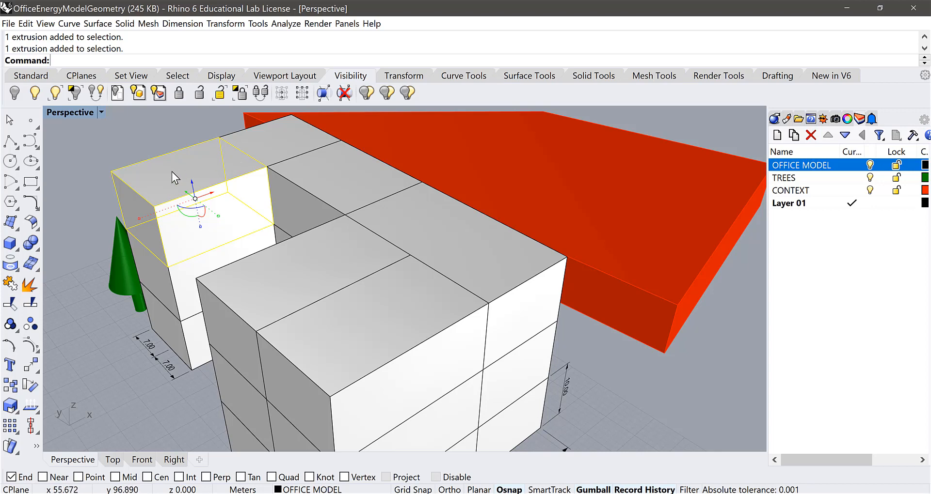
pyautogui.click(455, 230)
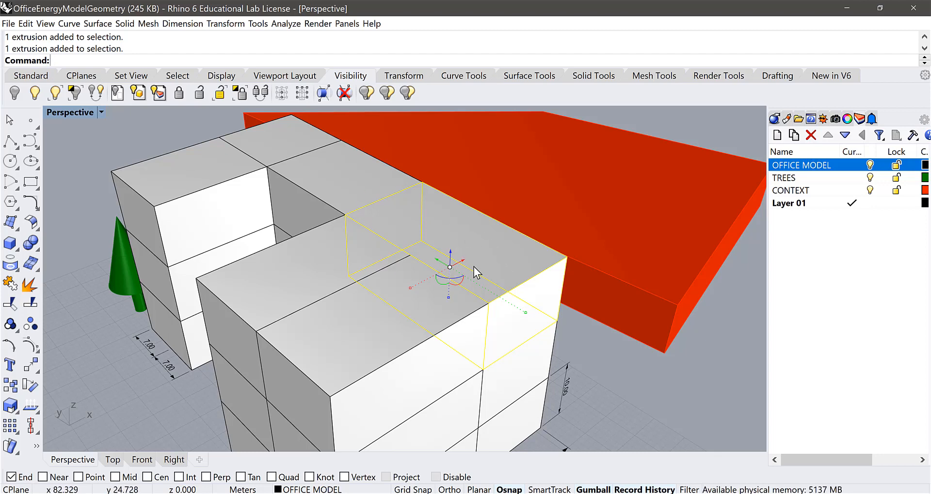
pyautogui.click(193, 169)
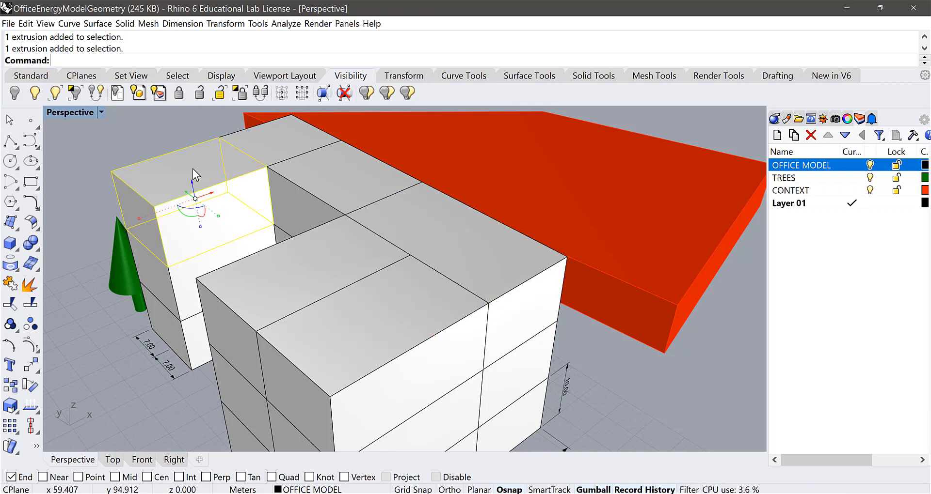
pyautogui.click(275, 139)
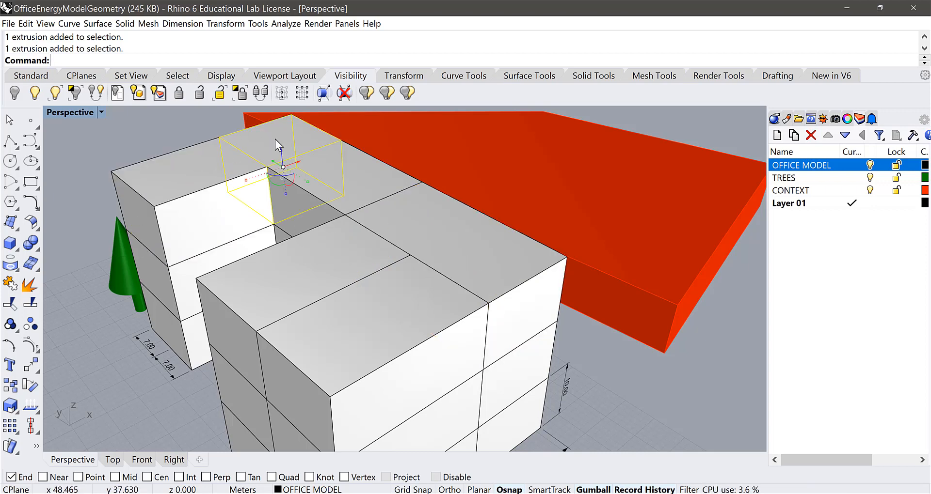
pyautogui.click(214, 168)
pyautogui.click(247, 144)
pyautogui.click(361, 170)
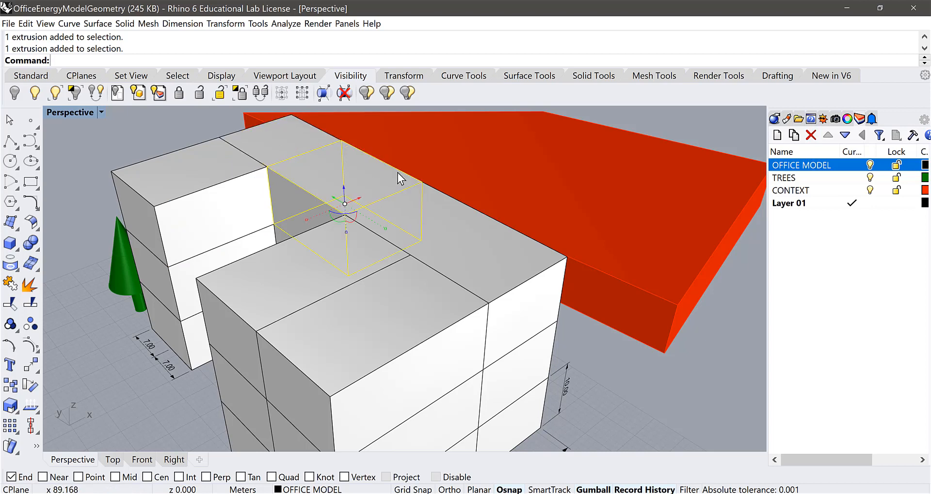
pyautogui.click(461, 228)
pyautogui.click(376, 310)
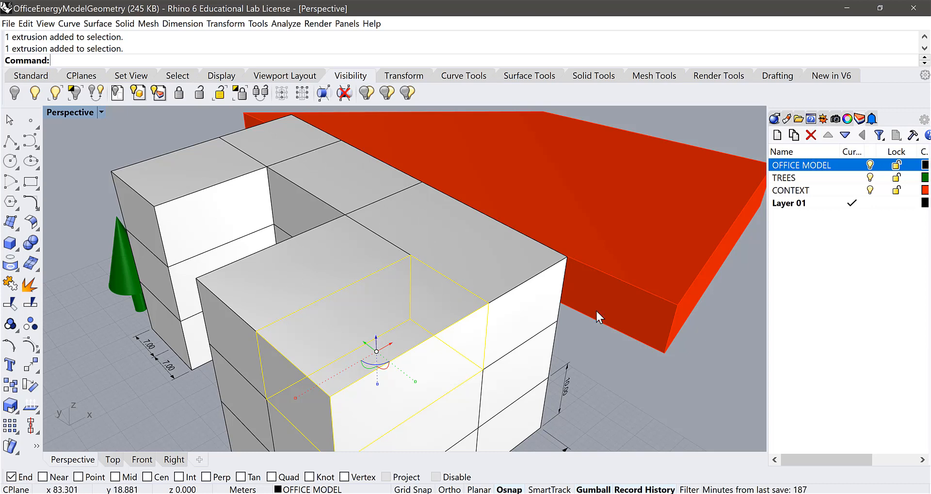
pyautogui.click(590, 344)
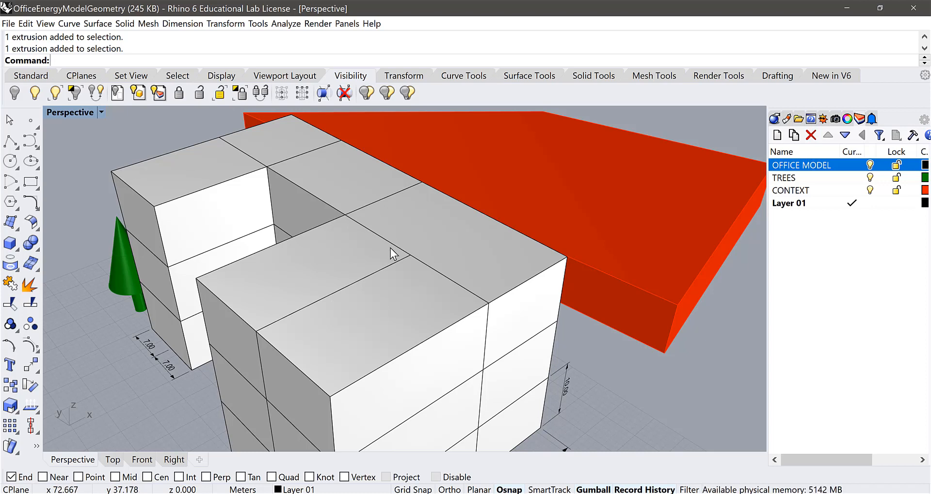
# Step: Examine the office massing's facades and roof from several sides
pyautogui.scroll(-2, 390, 234)
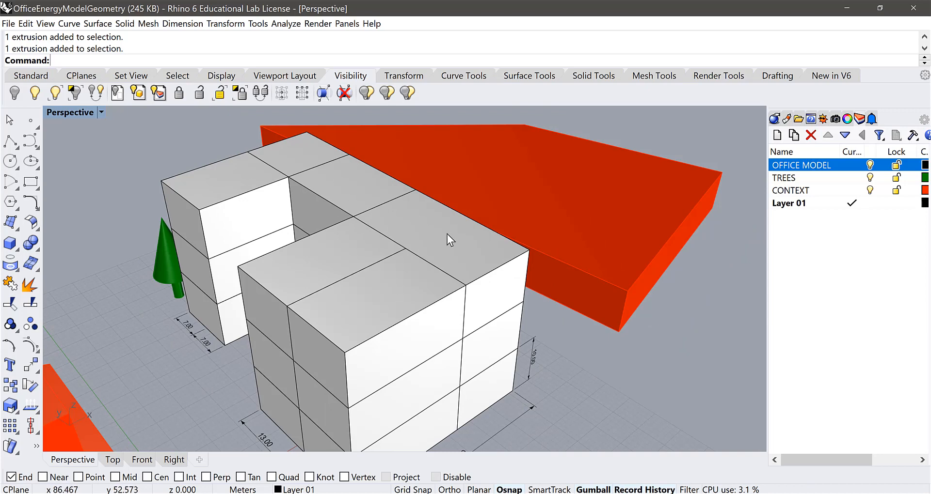
pyautogui.moveTo(447, 234); pyautogui.dragTo(385, 248, button='right')
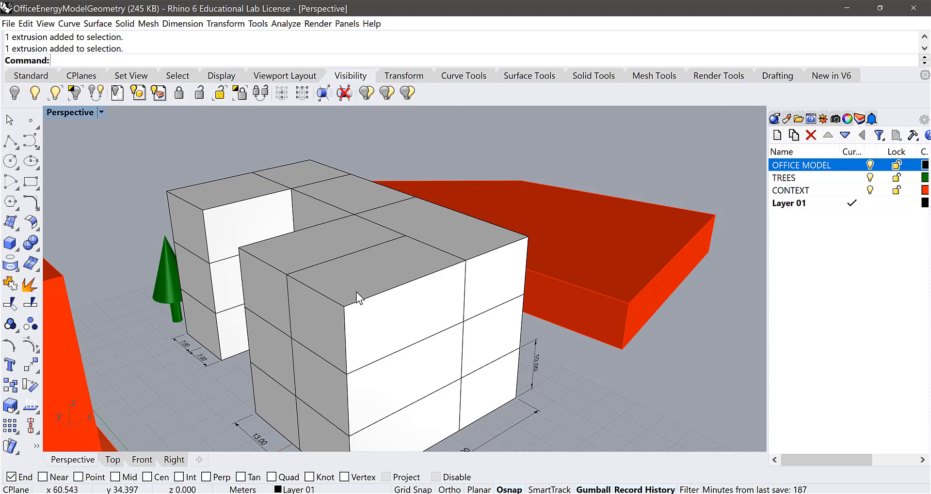
pyautogui.moveTo(356, 293); pyautogui.dragTo(501, 374, button='right')
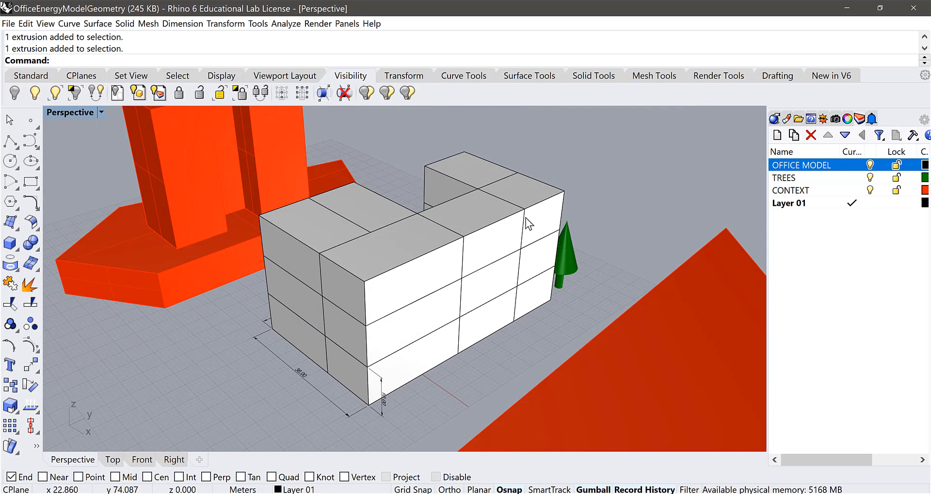
pyautogui.scroll(-3, 519, 228)
pyautogui.scroll(3, 489, 132)
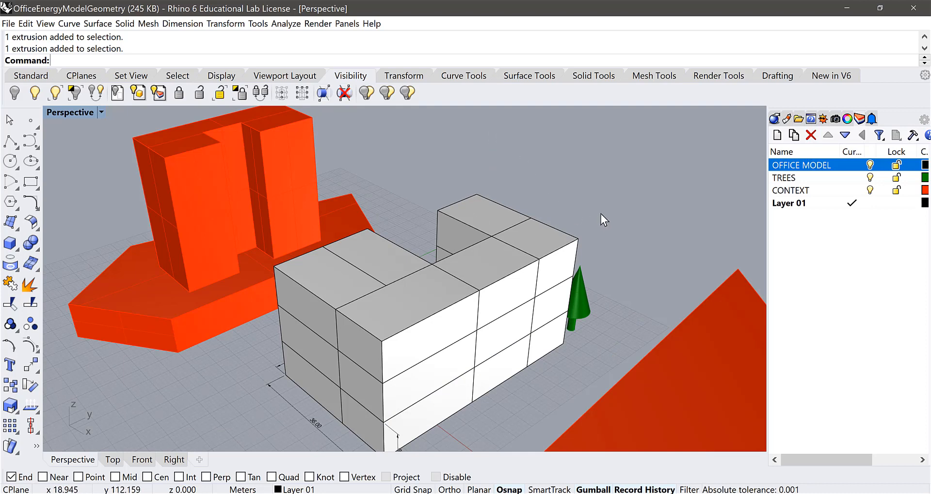
pyautogui.scroll(2, 597, 214)
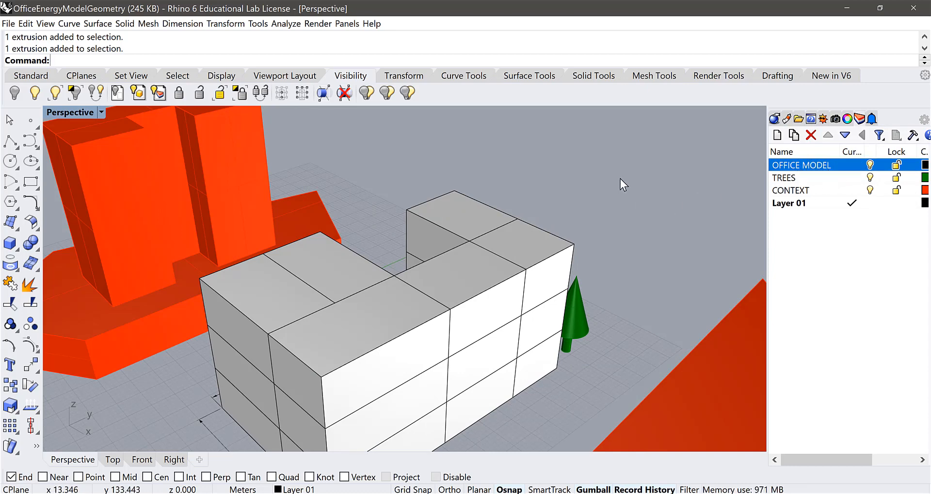
pyautogui.moveTo(620, 178); pyautogui.dragTo(610, 313, button='right')
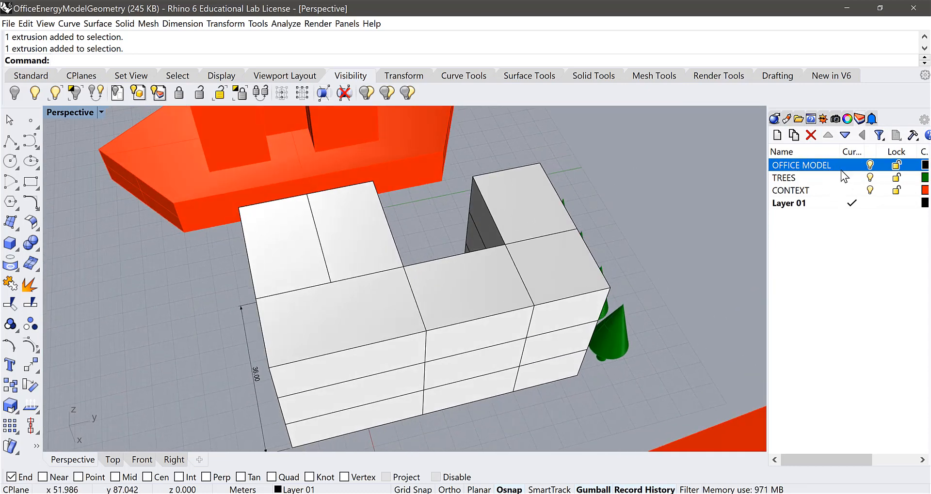
# Step: Hide the TREES and CONTEXT layers so that only the office model and its dimensions are shown
pyautogui.click(870, 178)
pyautogui.moveTo(591, 213); pyautogui.dragTo(574, 259, button='right')
pyautogui.click(568, 202)
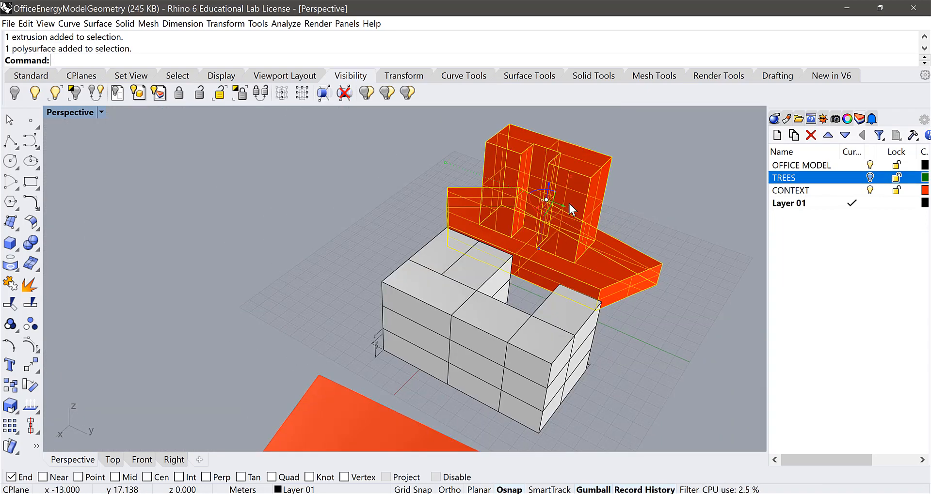
pyautogui.click(870, 190)
pyautogui.moveTo(563, 229); pyautogui.dragTo(327, 414, button='right')
pyautogui.scroll(4, 327, 414)
pyautogui.scroll(3, 327, 414)
pyautogui.scroll(-3, 321, 281)
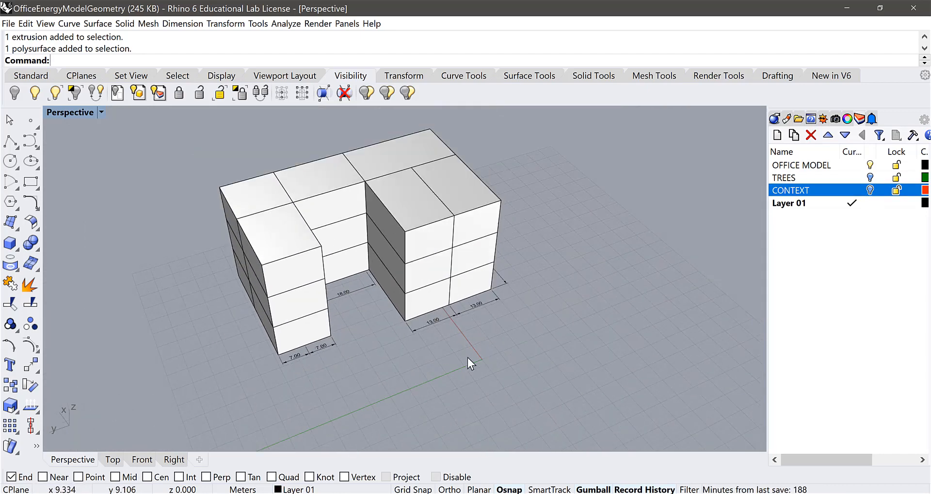
# Step: Create a new layer named DIM
pyautogui.click(777, 136)
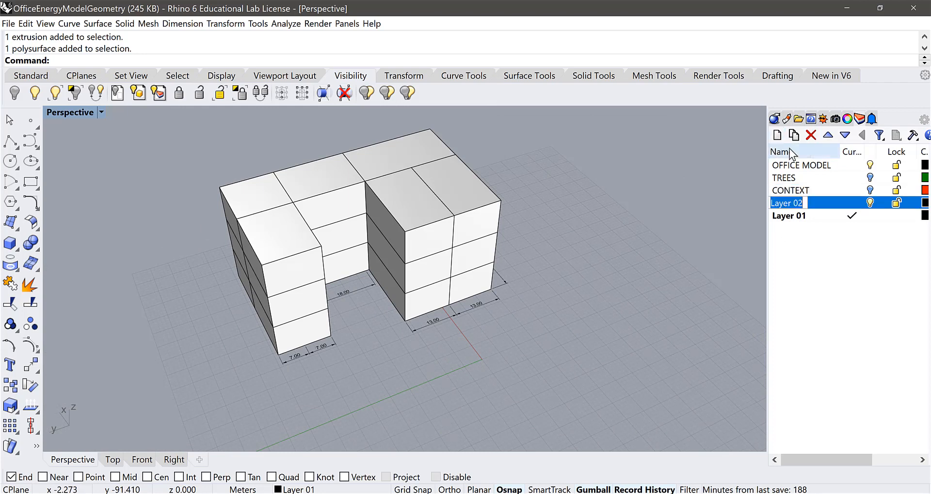
pyautogui.write('d')
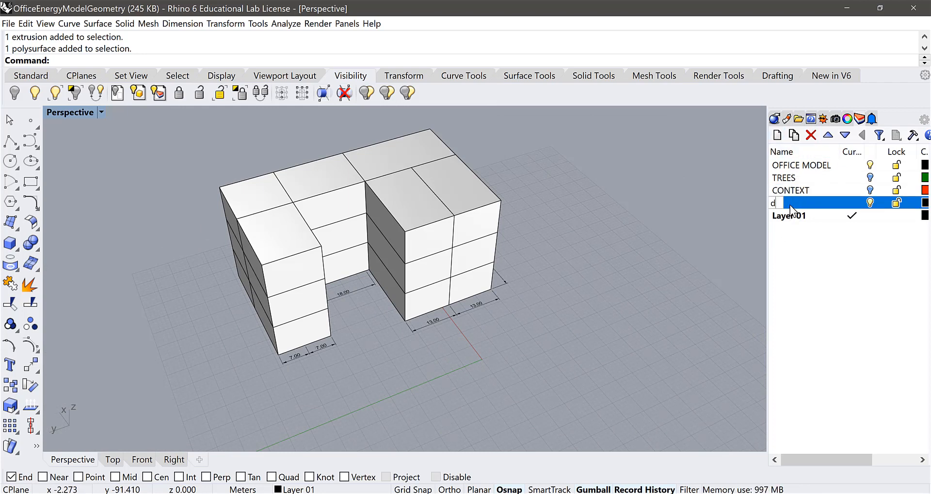
pyautogui.write('IMENSION')
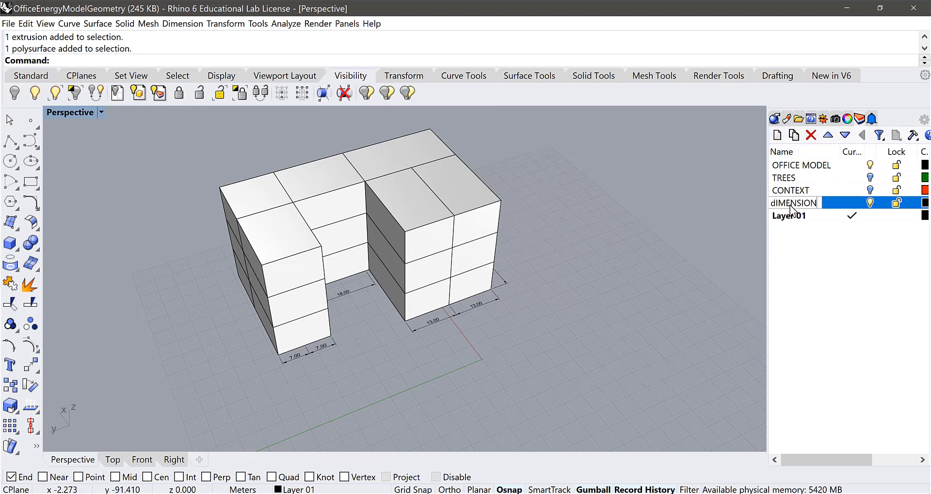
pyautogui.press('BackSpace')
pyautogui.press('BackSpace')
pyautogui.press('BackSpace')
pyautogui.press('BackSpace')
pyautogui.press('BackSpace')
pyautogui.press('BackSpace')
pyautogui.press('BackSpace')
pyautogui.press('BackSpace')
pyautogui.press('BackSpace')
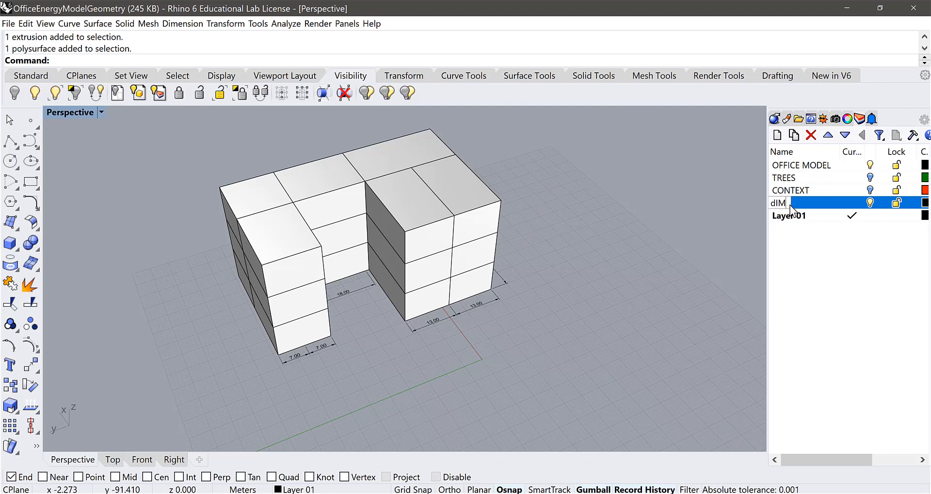
pyautogui.write('DIM')
pyautogui.click(814, 230)
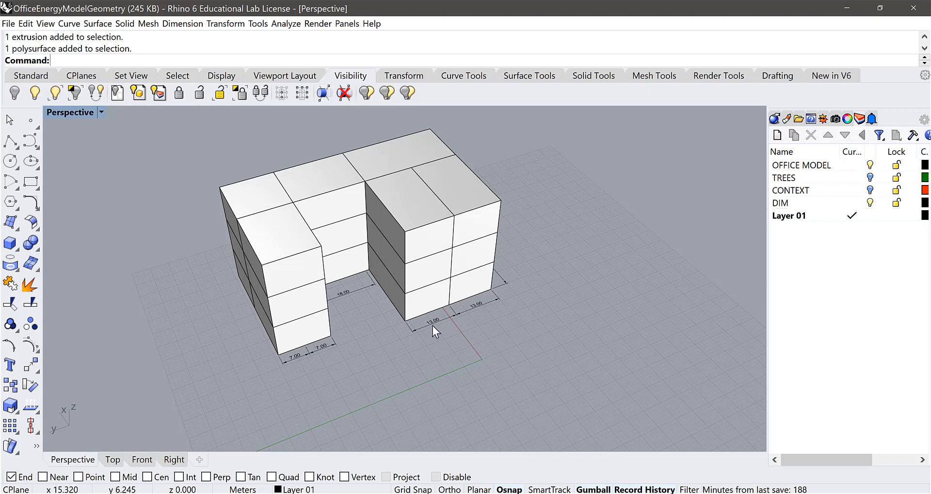
# Step: Move all the linear dimensions around the base of the office model to the DIM layer and hide that layer
pyautogui.scroll(3, 433, 326)
pyautogui.click(461, 304)
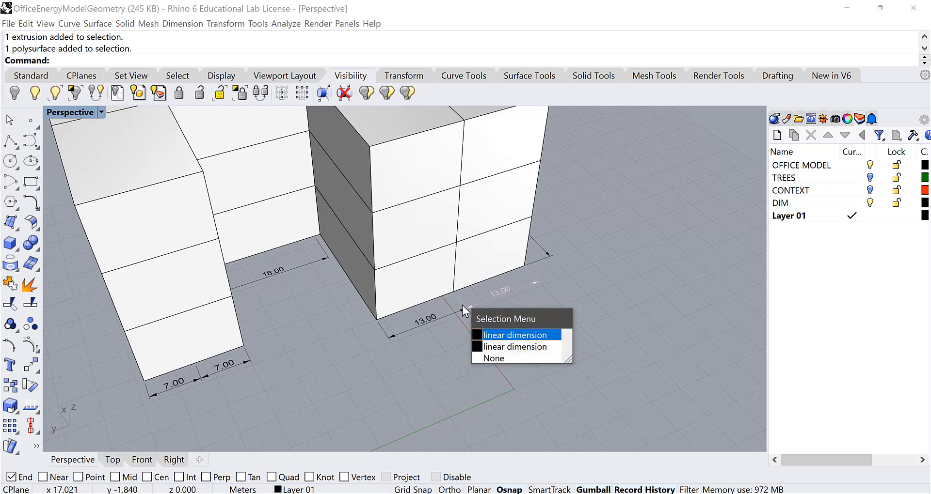
pyautogui.click(490, 335)
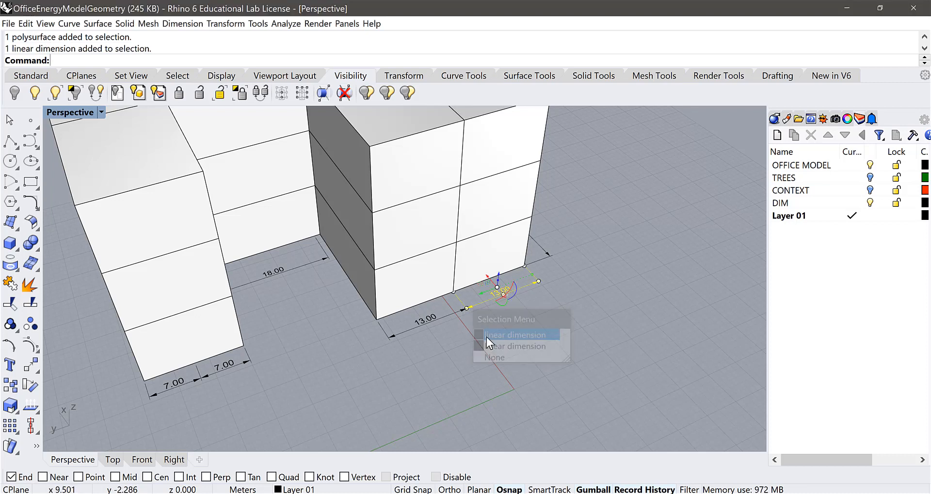
pyautogui.keyDown('shift'); pyautogui.click(436, 318); pyautogui.keyUp('shift')
pyautogui.keyDown('shift'); pyautogui.click(272, 269); pyautogui.keyUp('shift')
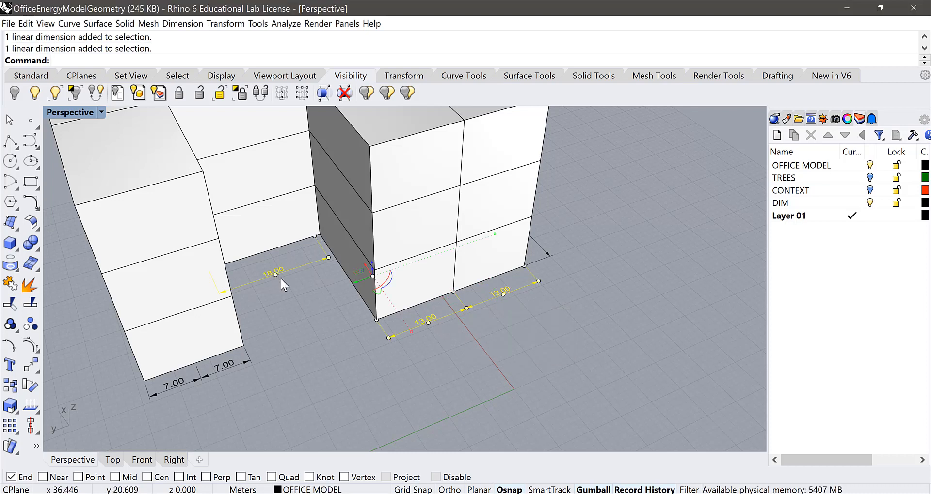
pyautogui.keyDown('shift'); pyautogui.click(220, 369); pyautogui.keyUp('shift')
pyautogui.keyDown('shift'); pyautogui.click(179, 382); pyautogui.keyUp('shift')
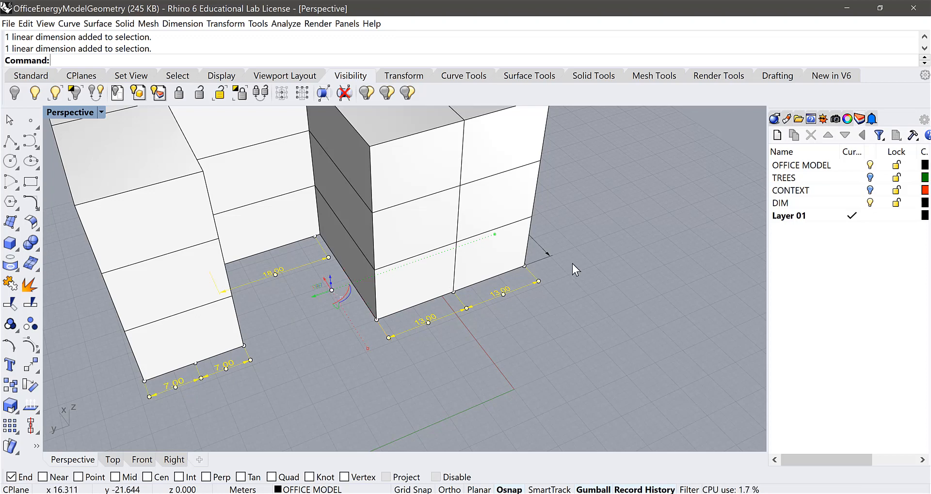
pyautogui.keyDown('shift'); pyautogui.click(542, 249); pyautogui.keyUp('shift')
pyautogui.scroll(-5, 580, 239)
pyautogui.moveTo(609, 273); pyautogui.dragTo(481, 343, button='right')
pyautogui.keyDown('shift'); pyautogui.click(481, 332); pyautogui.keyUp('shift')
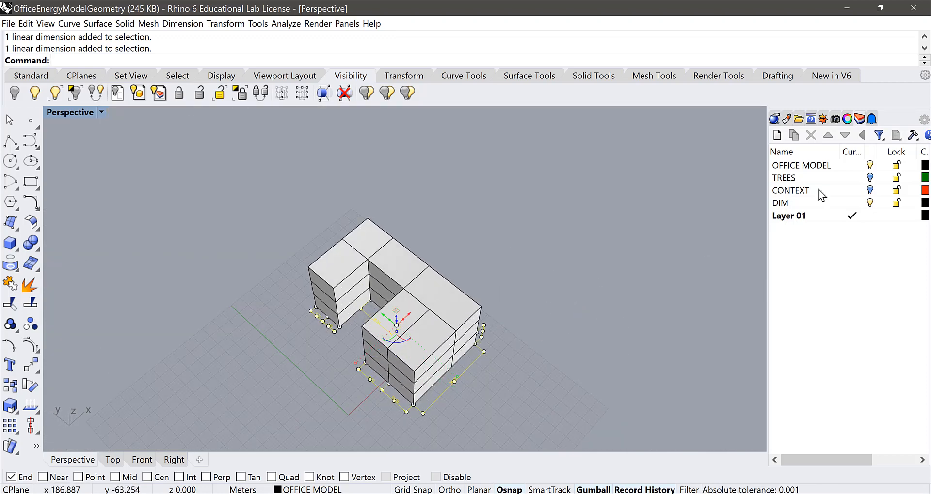
pyautogui.click(821, 204)
pyautogui.rightClick(821, 212)
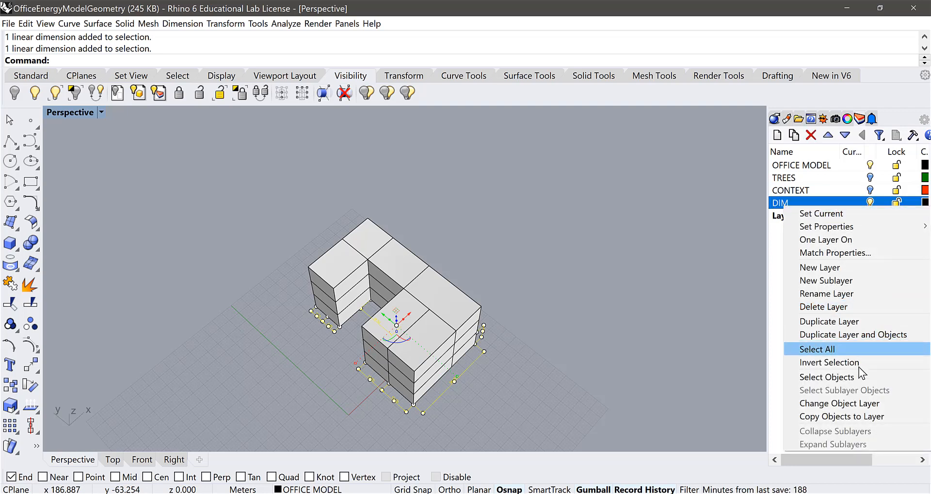
pyautogui.click(853, 403)
pyautogui.click(870, 203)
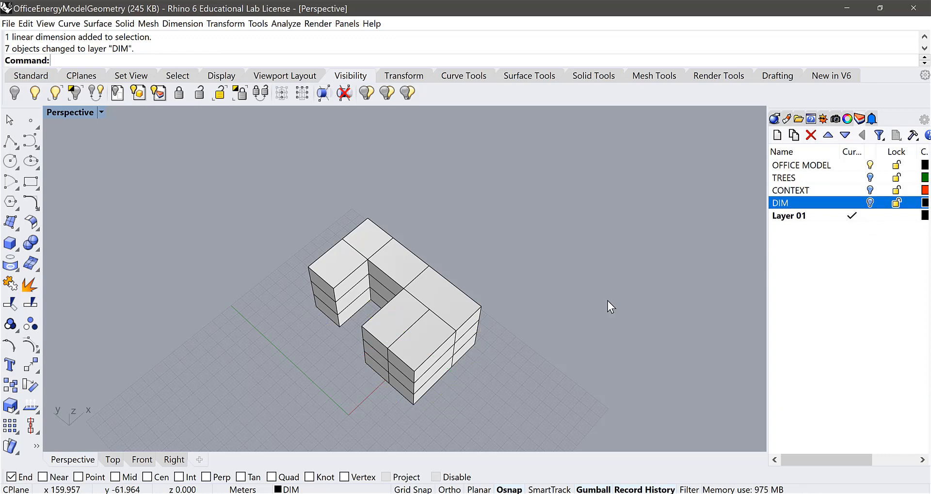
# Step: Launch Grasshopper beside the office model and bring the corner of its empty canvas into close view
pyautogui.moveTo(515, 368); pyautogui.dragTo(521, 354, button='right')
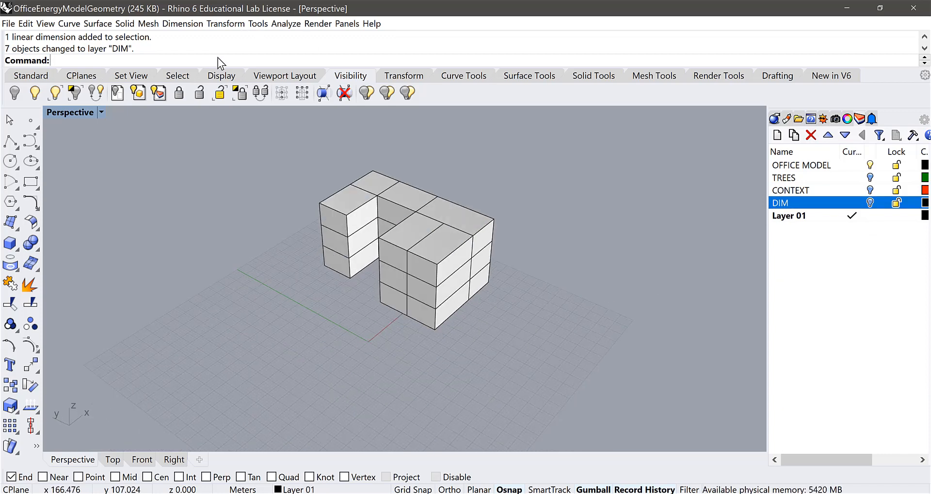
pyautogui.write('Grasshopper')
pyautogui.press('Return')
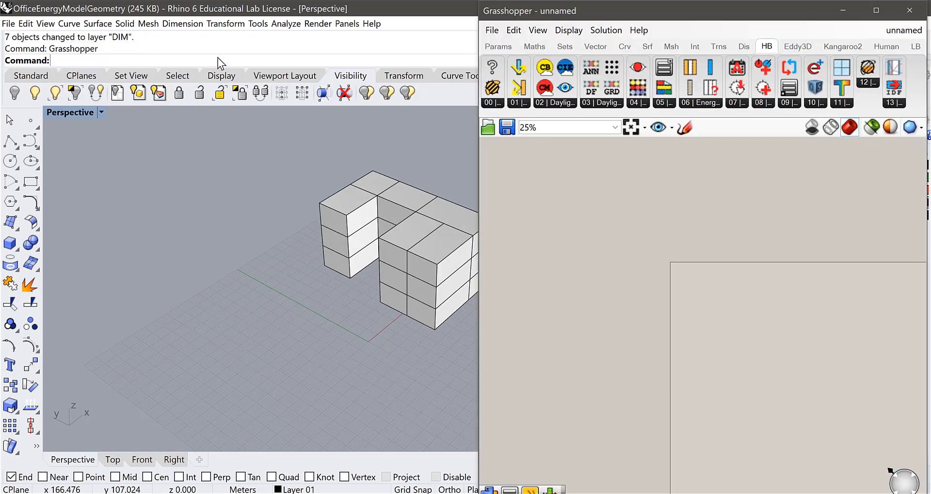
pyautogui.scroll(10, 717, 260)
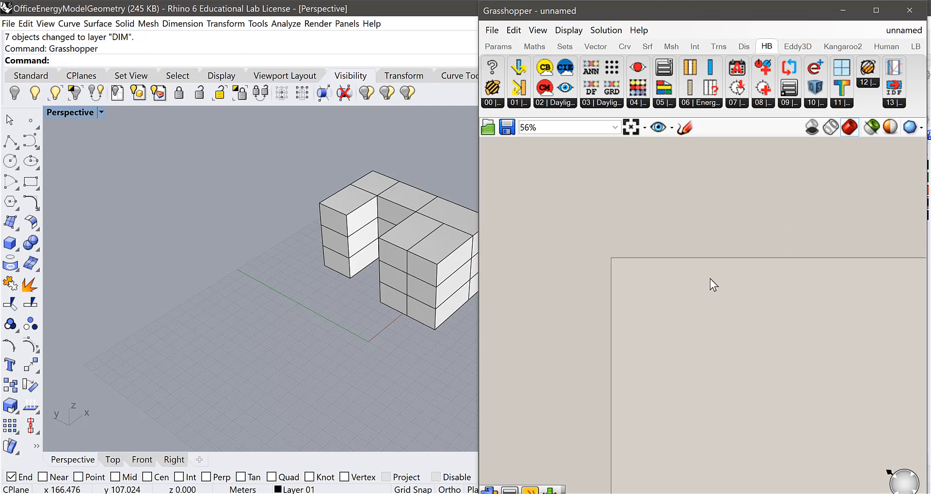
pyautogui.moveTo(551, 238); pyautogui.dragTo(574, 225, button='right')
pyautogui.scroll(3, 393, 210)
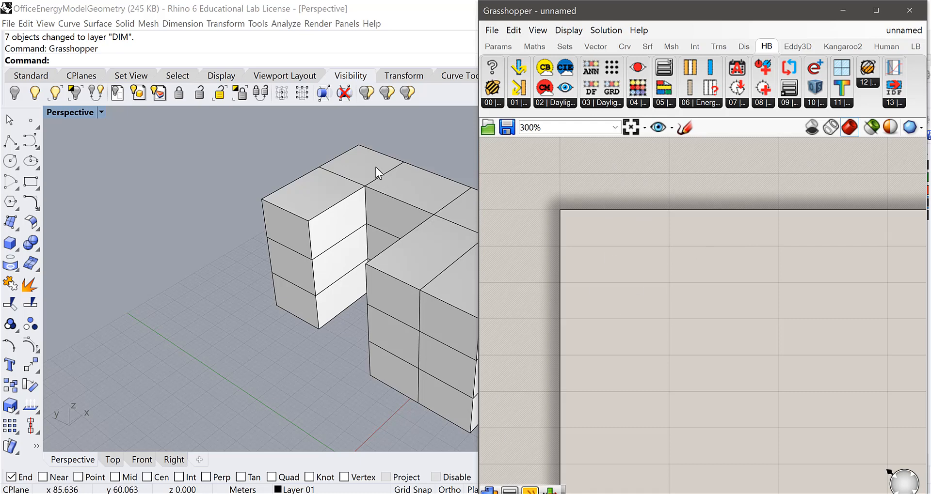
# Step: Examine the top-floor block at the end of the office model's wing by selecting it, then clear the selection
pyautogui.scroll(3, 371, 164)
pyautogui.click(357, 174)
pyautogui.click(263, 212)
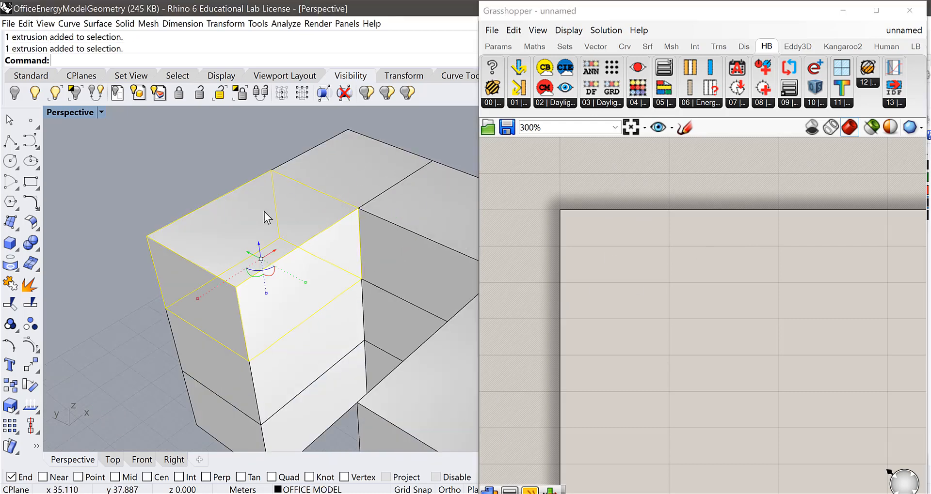
pyautogui.click(116, 167)
pyautogui.scroll(-5, 115, 159)
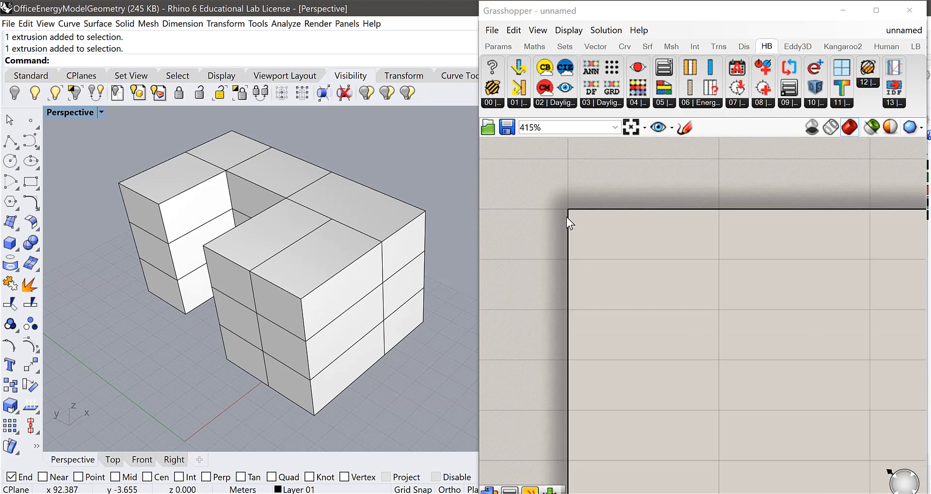
# Step: Place the main Honeybee component near the corner of the Grasshopper canvas
pyautogui.scroll(1, 630, 239)
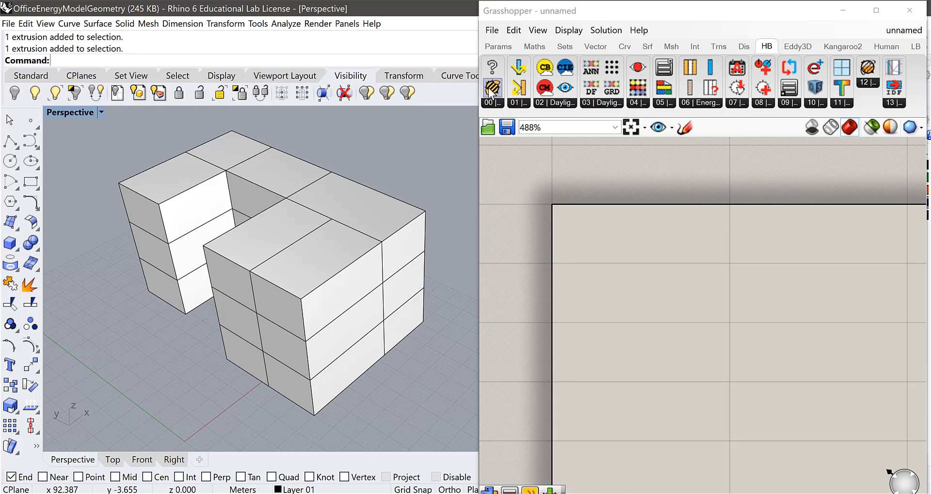
pyautogui.moveTo(490, 92); pyautogui.dragTo(644, 267)
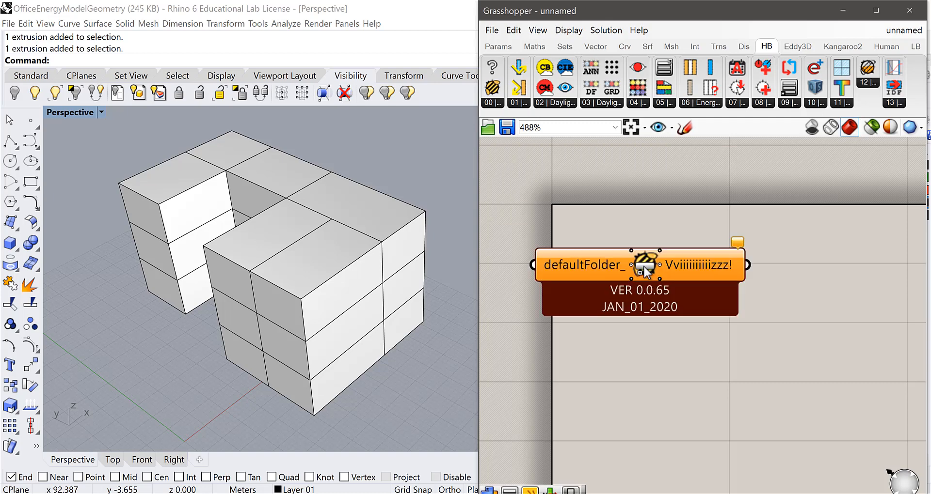
pyautogui.moveTo(702, 261); pyautogui.dragTo(723, 261)
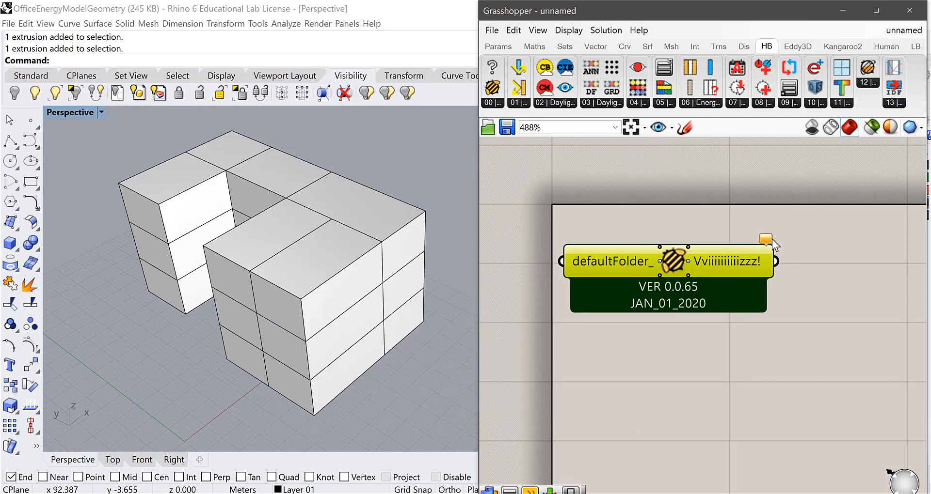
# Step: Read the Honeybee component's warnings and shift the component slightly on the canvas
pyautogui.moveTo(770, 241)
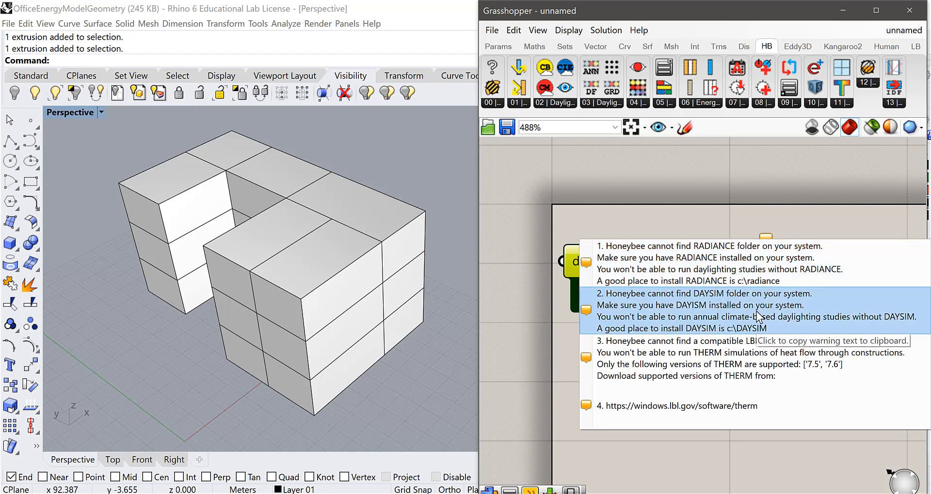
pyautogui.moveTo(717, 261); pyautogui.dragTo(732, 260)
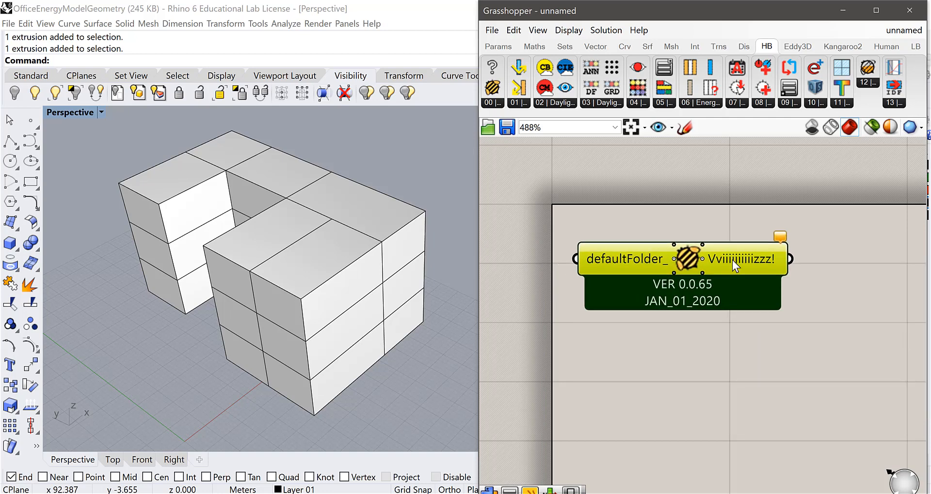
pyautogui.click(712, 234)
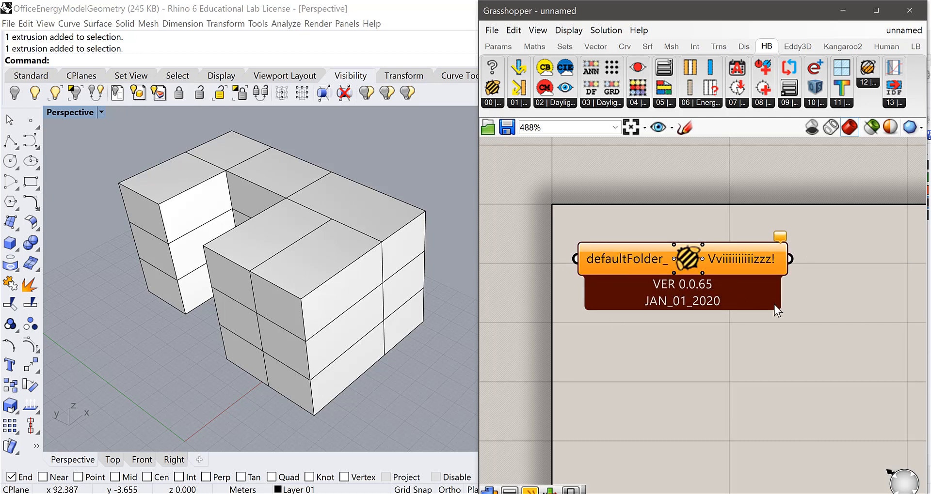
pyautogui.scroll(3, 627, 243)
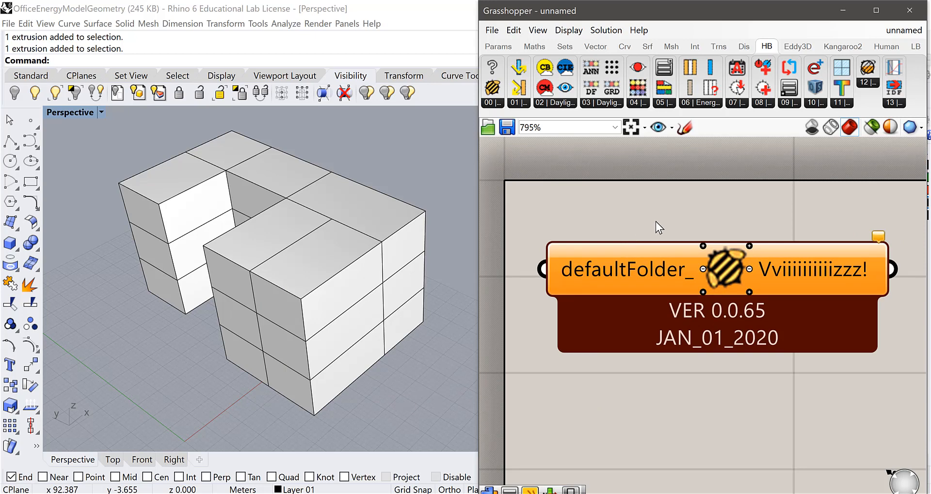
pyautogui.moveTo(669, 268); pyautogui.dragTo(674, 265)
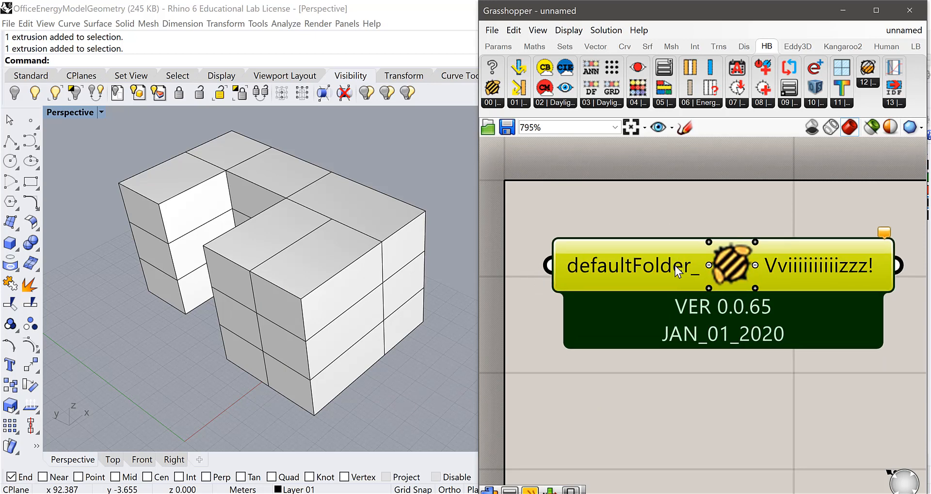
pyautogui.click(624, 206)
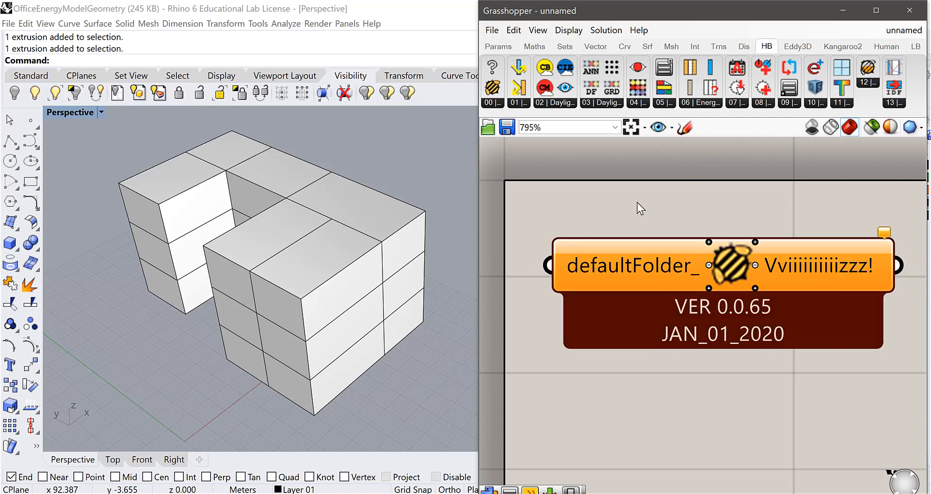
# Step: Add the main Ladybug component to the canvas and position it below the Honeybee component
pyautogui.scroll(-2, 637, 203)
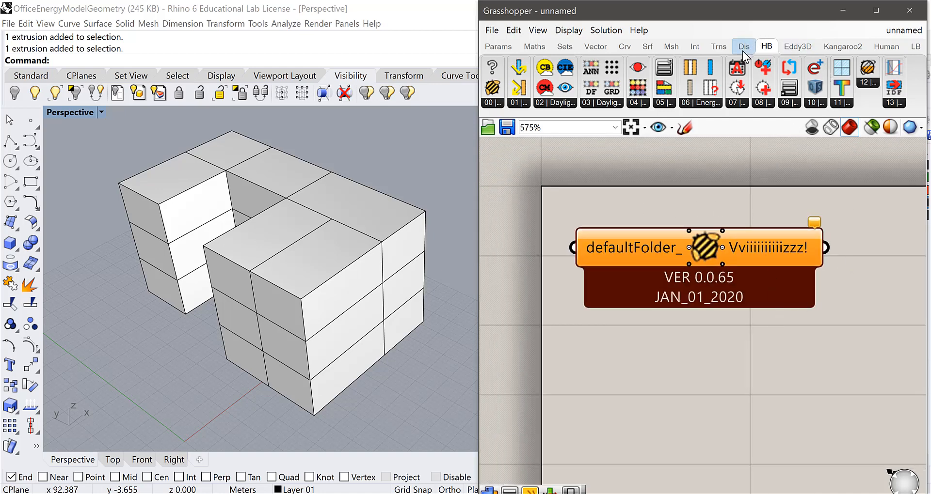
pyautogui.click(915, 46)
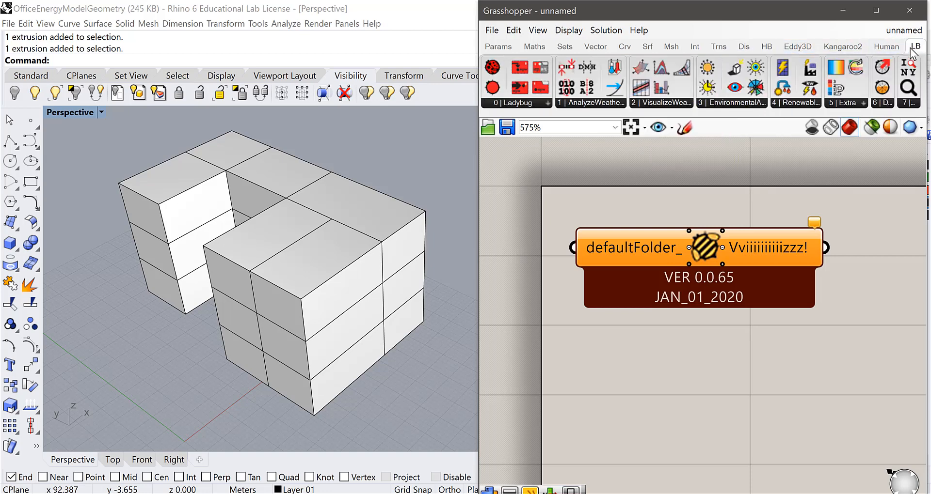
pyautogui.moveTo(497, 68); pyautogui.dragTo(685, 379)
pyautogui.moveTo(629, 366); pyautogui.dragTo(676, 364)
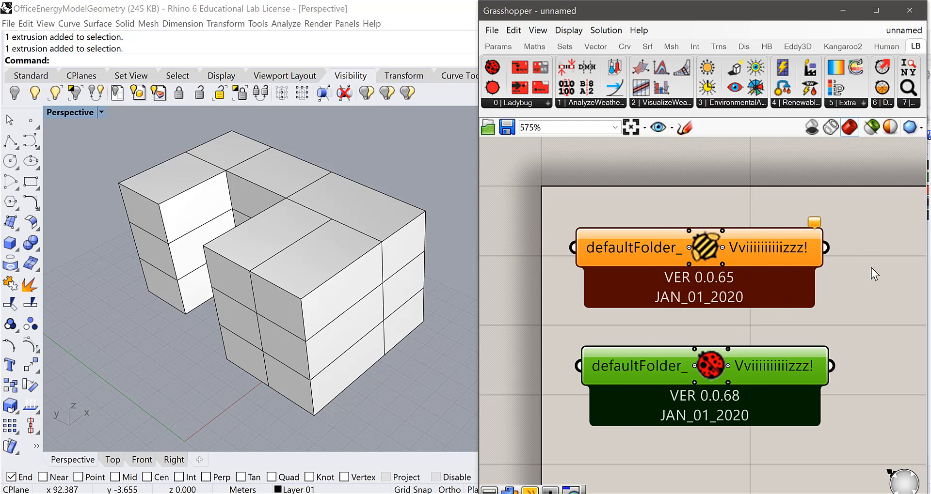
# Step: Fine-tune the positions of the Honeybee and Ladybug components so that they sit neatly one above the other
pyautogui.moveTo(769, 241); pyautogui.dragTo(769, 242)
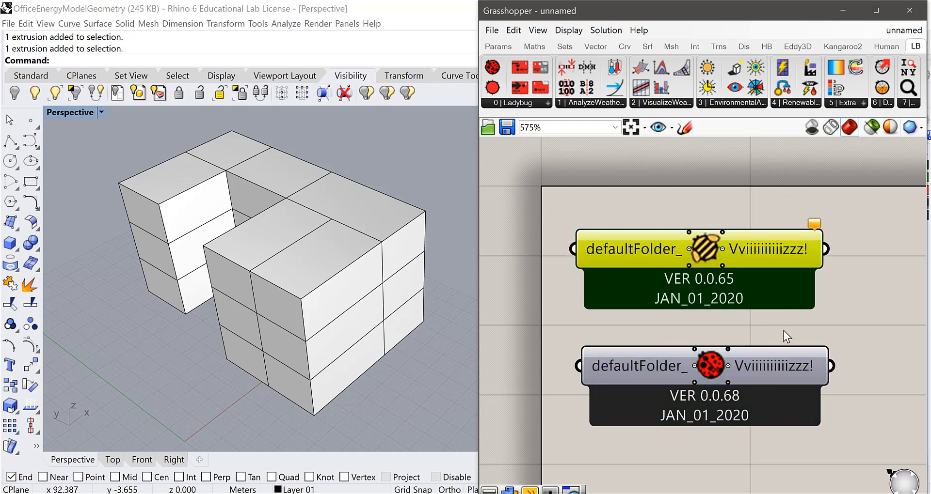
pyautogui.moveTo(773, 362); pyautogui.dragTo(770, 361)
pyautogui.moveTo(771, 249); pyautogui.dragTo(769, 248)
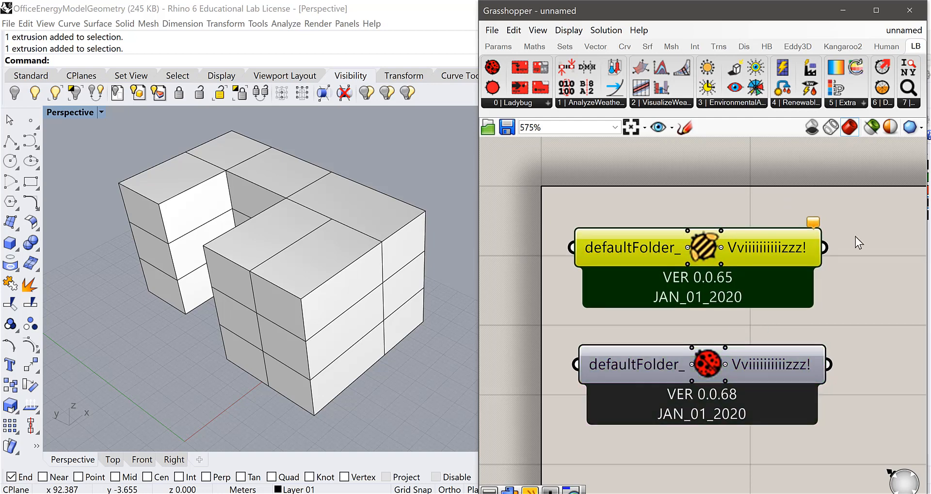
pyautogui.click(867, 228)
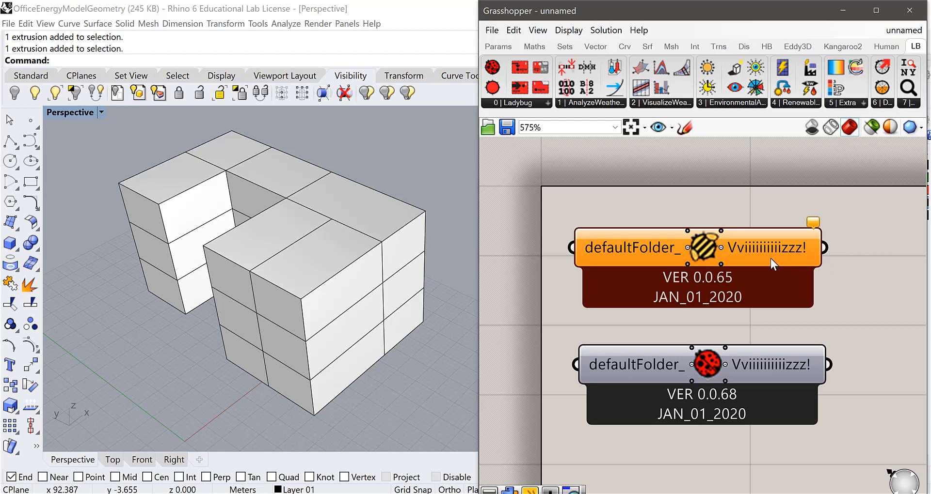
# Step: Add a Brep parameter to the Grasshopper canvas below the Ladybug component
pyautogui.scroll(-5, 770, 258)
pyautogui.moveTo(769, 258)
pyautogui.moveTo(756, 329); pyautogui.dragTo(702, 278, button='right')
pyautogui.scroll(3, 722, 233)
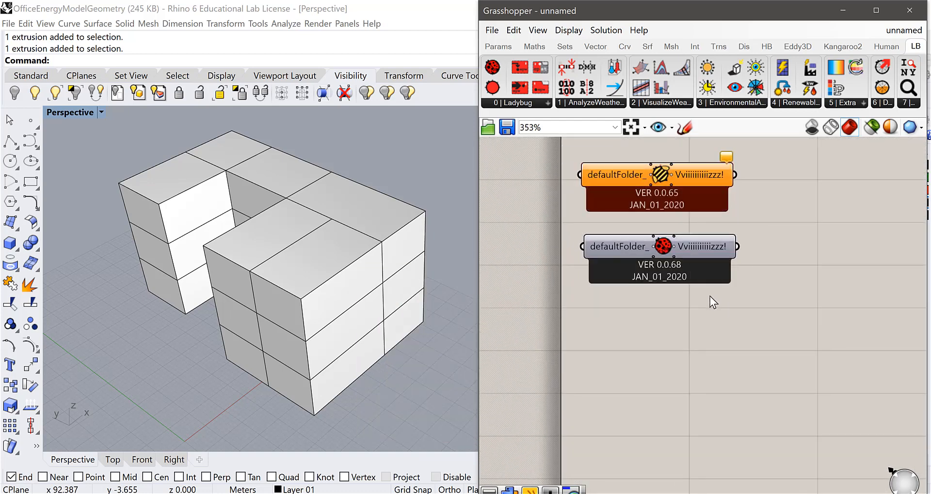
pyautogui.doubleClick(653, 327)
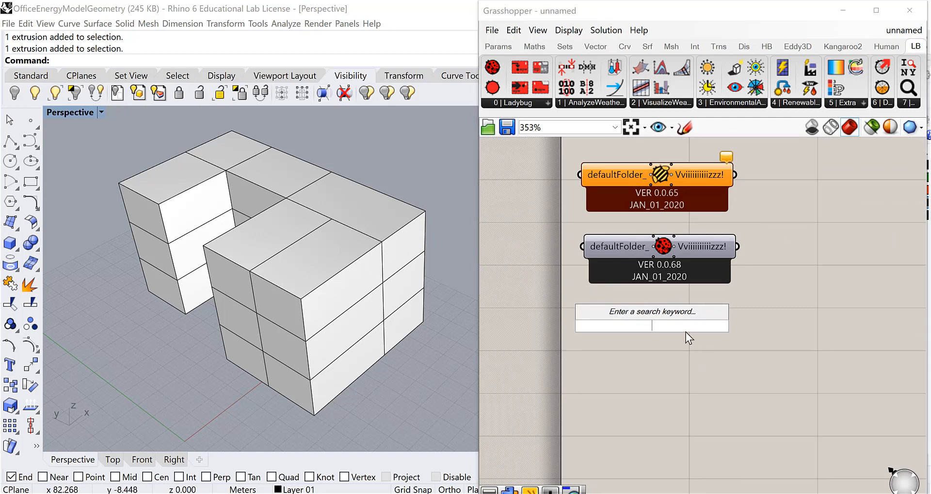
pyautogui.write('BREP')
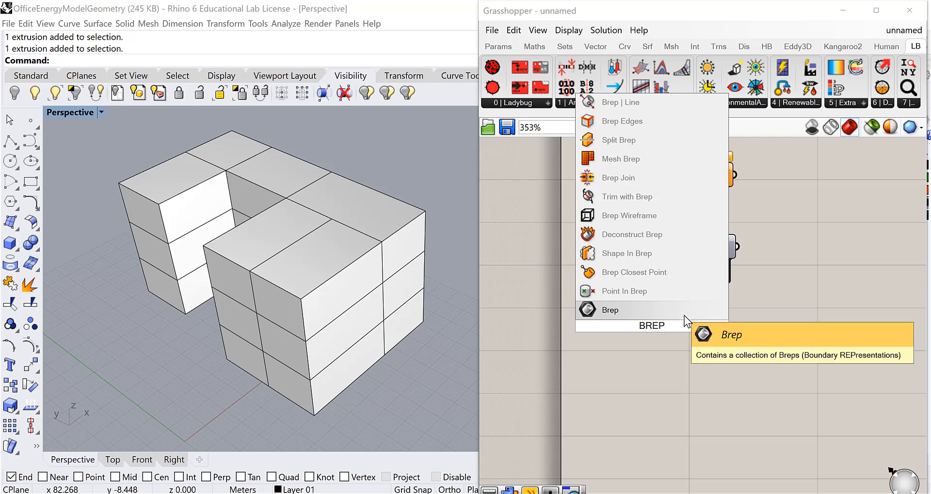
pyautogui.click(685, 315)
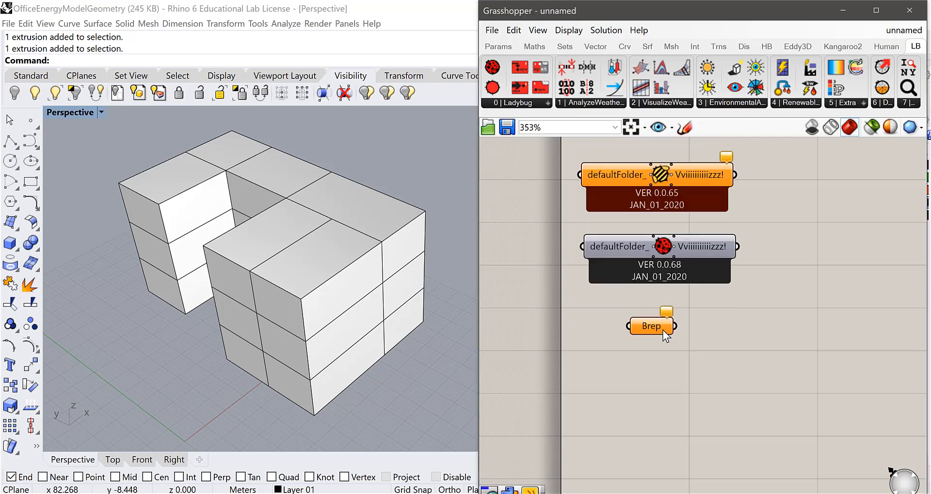
# Step: Reference all the office masses from Rhino as multiple breps in the Brep parameter and shift it slightly down the canvas
pyautogui.rightClick(662, 330)
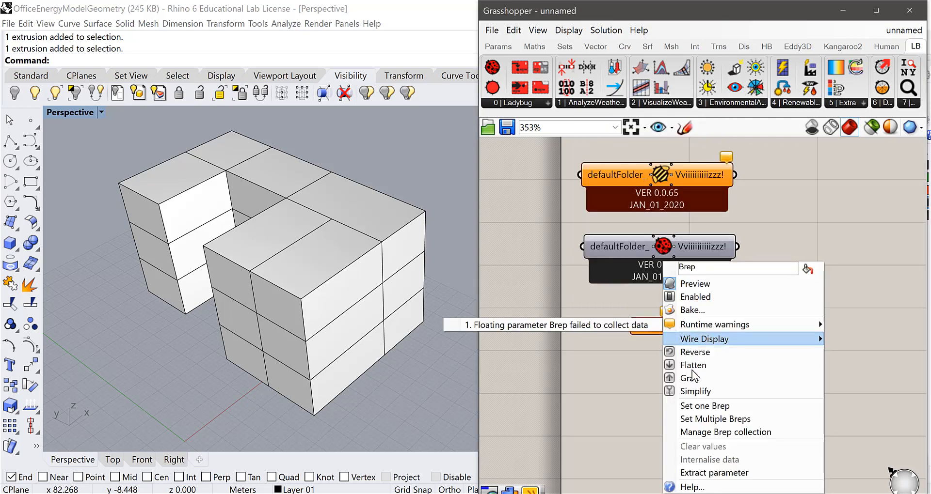
pyautogui.click(695, 418)
pyautogui.moveTo(521, 145); pyautogui.dragTo(119, 395)
pyautogui.press('Return')
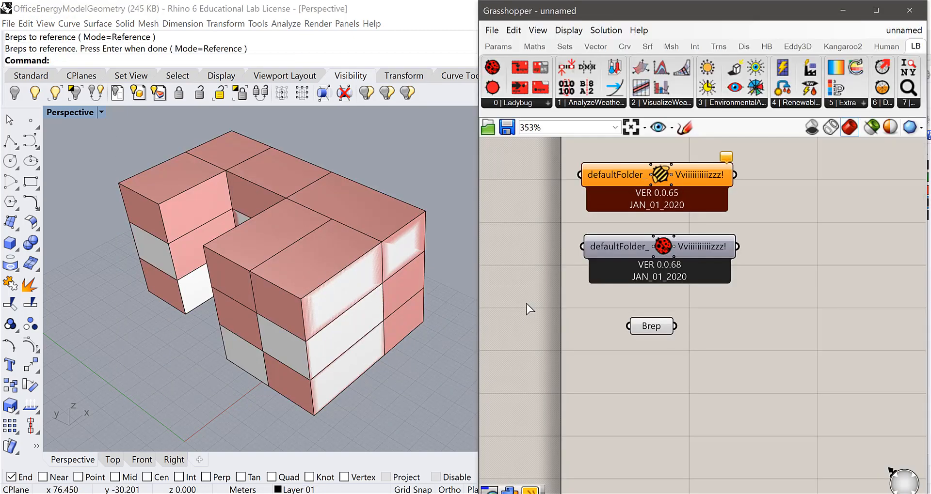
pyautogui.moveTo(666, 323)
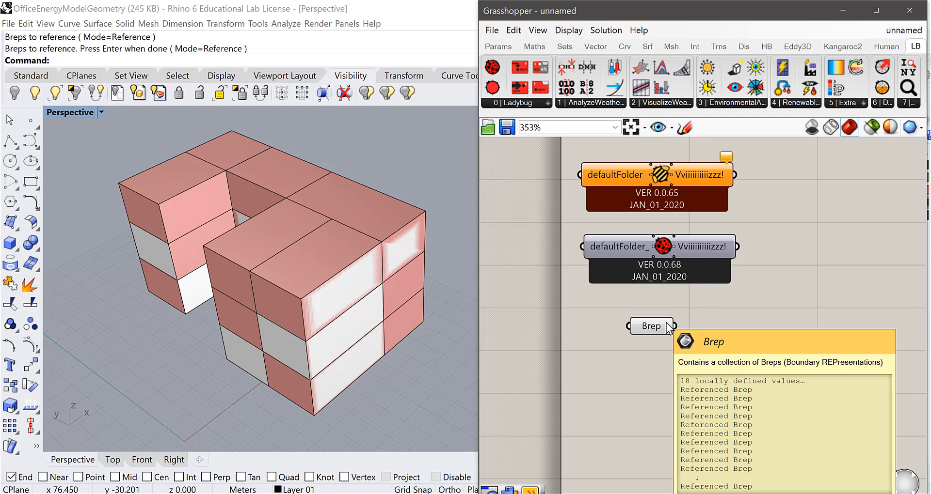
pyautogui.click(651, 329)
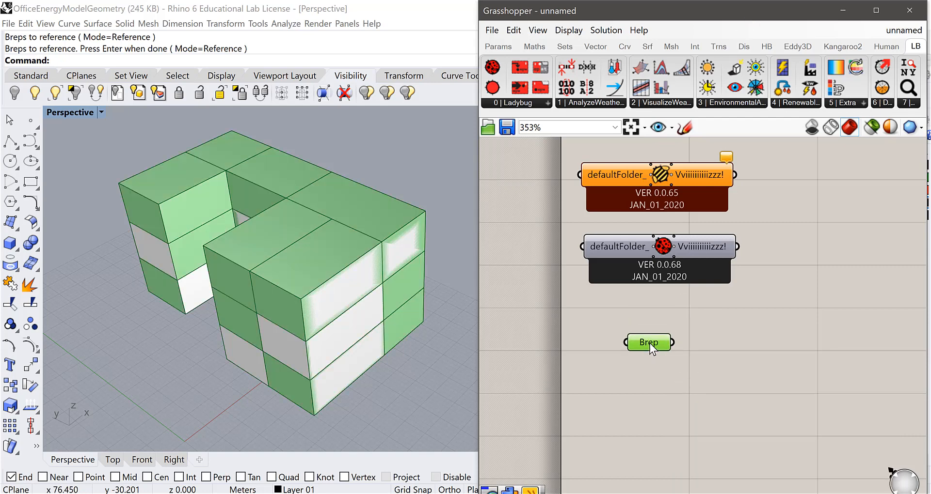
# Step: Move the Grasshopper window clear of the Rhino layer list, hide the OFFICE MODEL layer, and move the window back up
pyautogui.moveTo(710, 17); pyautogui.dragTo(694, 290)
pyautogui.click(881, 213)
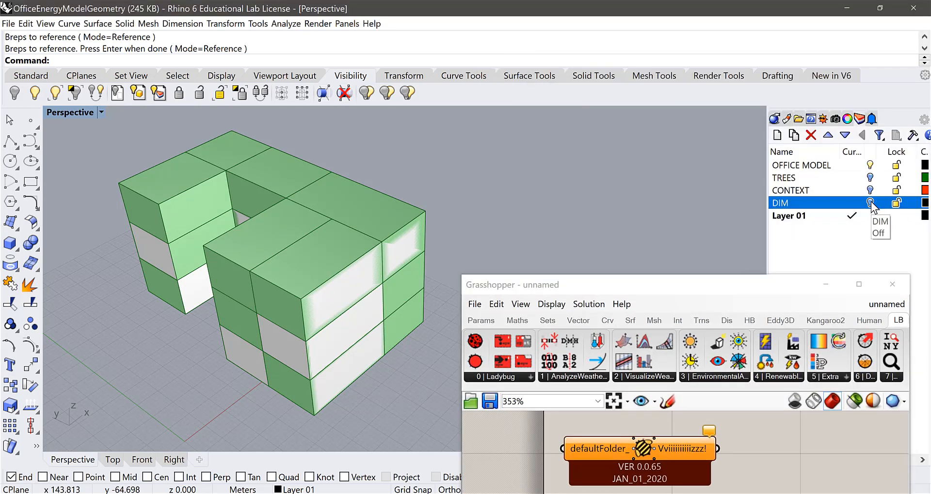
pyautogui.click(875, 165)
pyautogui.moveTo(684, 285); pyautogui.dragTo(724, 42)
# Step: Select the Brep parameter to check its referenced office masses in the Rhino viewport
pyautogui.click(659, 359)
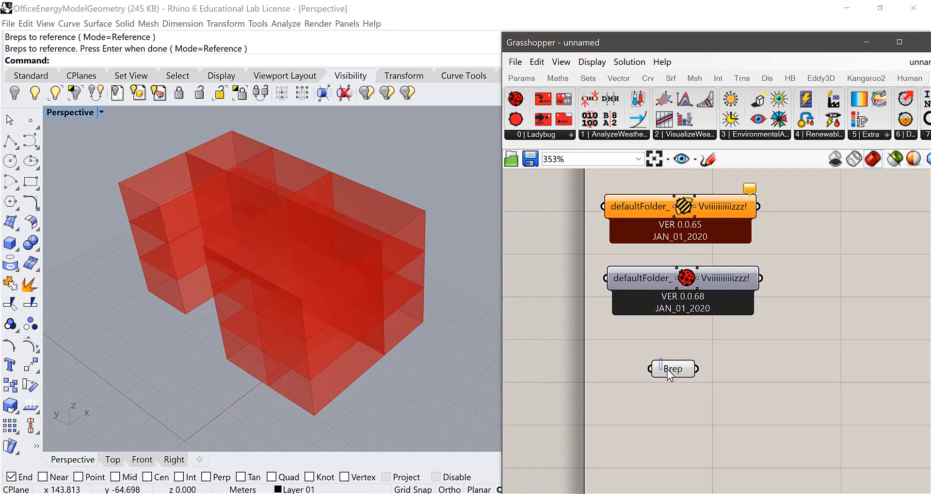
pyautogui.moveTo(675, 371); pyautogui.dragTo(672, 369)
pyautogui.click(697, 397)
pyautogui.moveTo(697, 397); pyautogui.dragTo(666, 372, button='right')
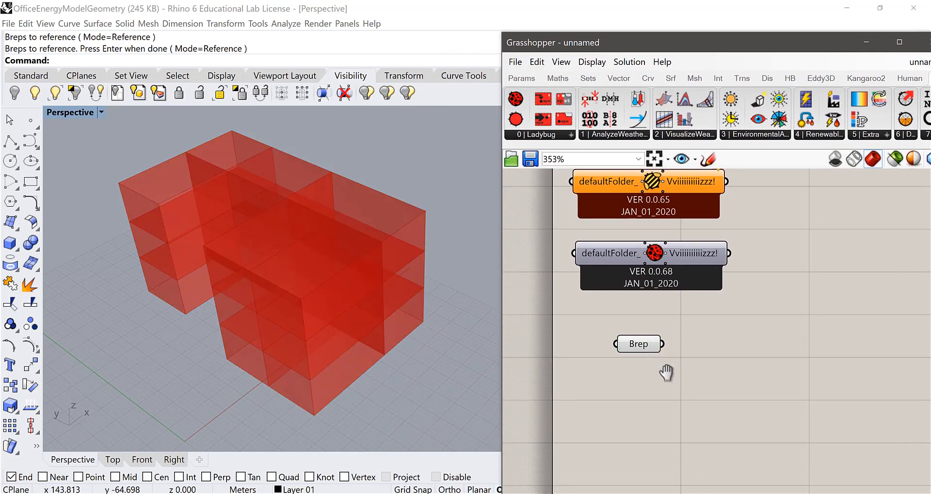
pyautogui.rightClick(666, 372)
pyautogui.click(643, 341)
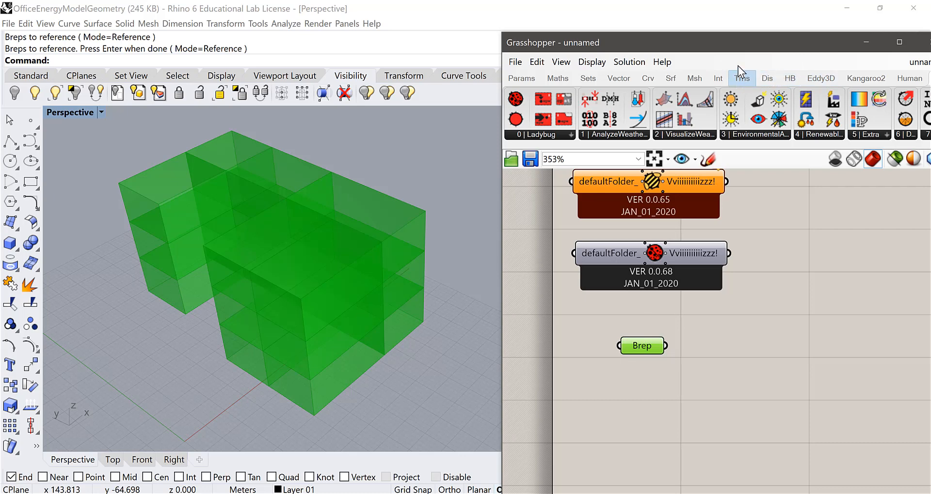
# Step: Add the Honeybee_Masses2Zones component to the canvas beside the Brep parameter
pyautogui.moveTo(732, 43); pyautogui.dragTo(696, 45)
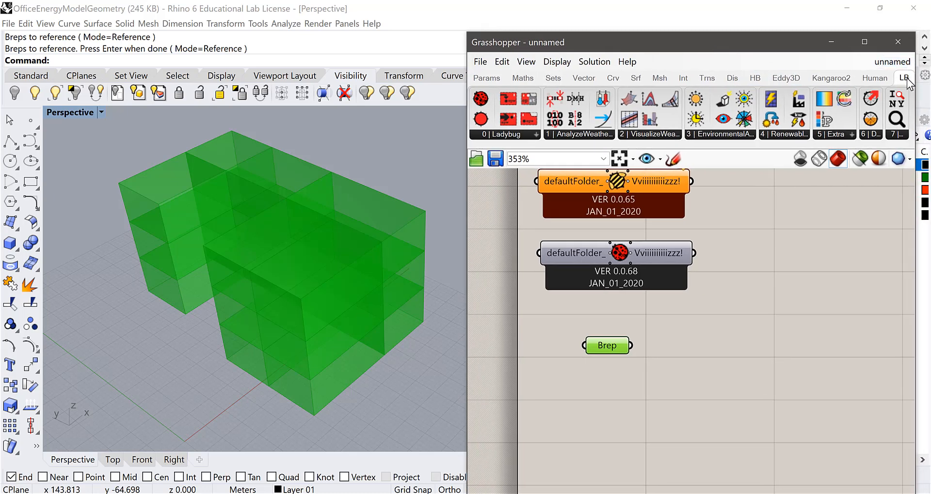
pyautogui.click(757, 76)
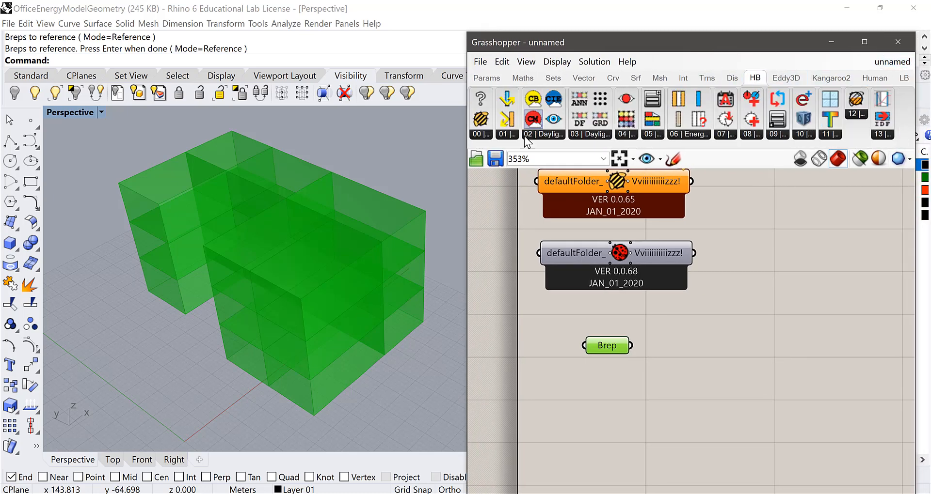
pyautogui.click(482, 133)
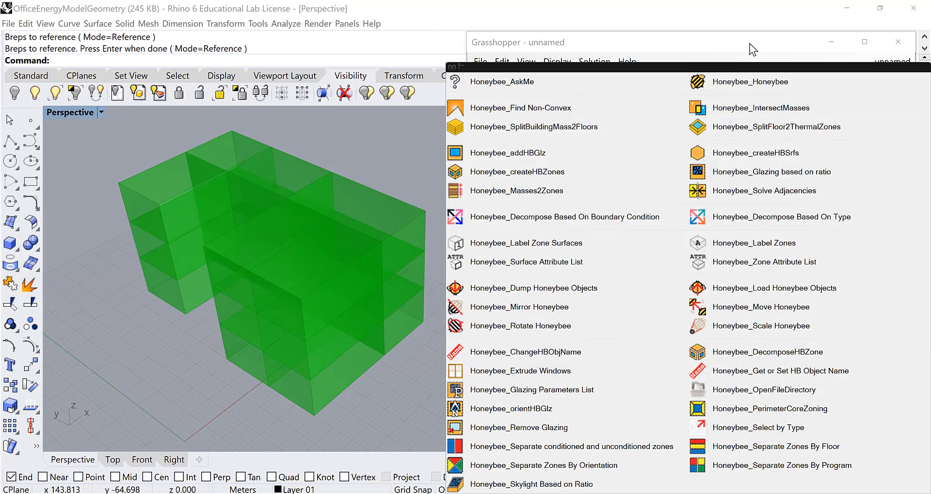
pyautogui.click(749, 44)
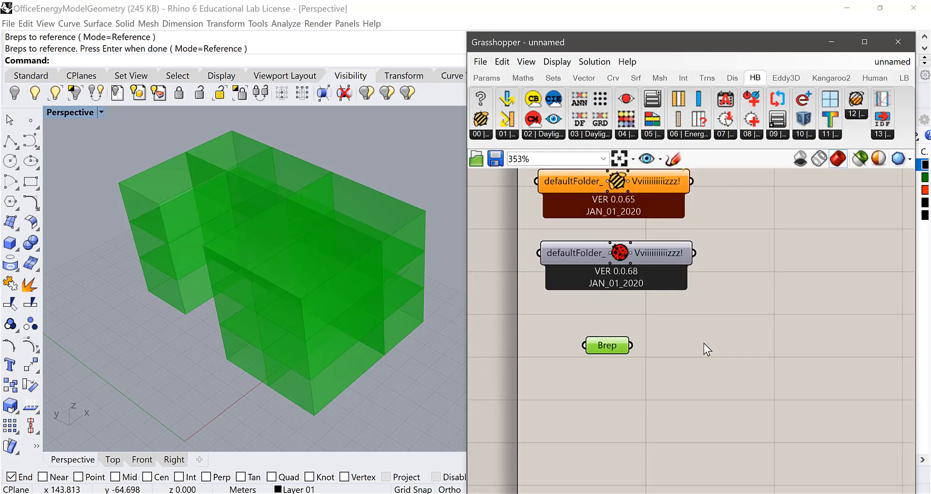
pyautogui.click(483, 134)
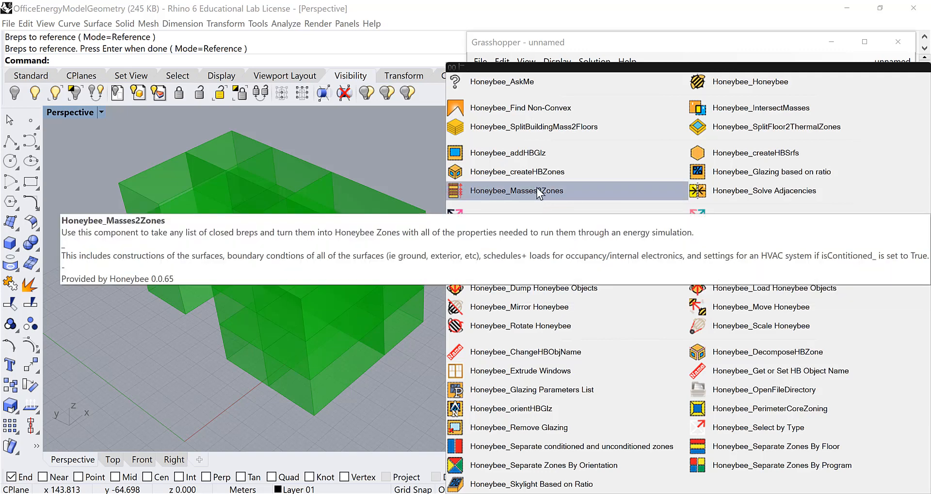
pyautogui.click(527, 191)
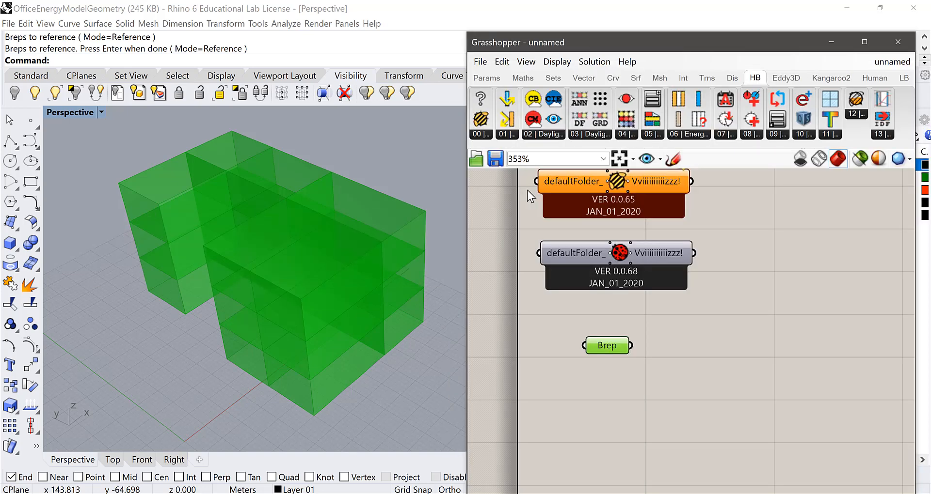
pyautogui.click(734, 361)
pyautogui.moveTo(734, 361); pyautogui.dragTo(783, 367)
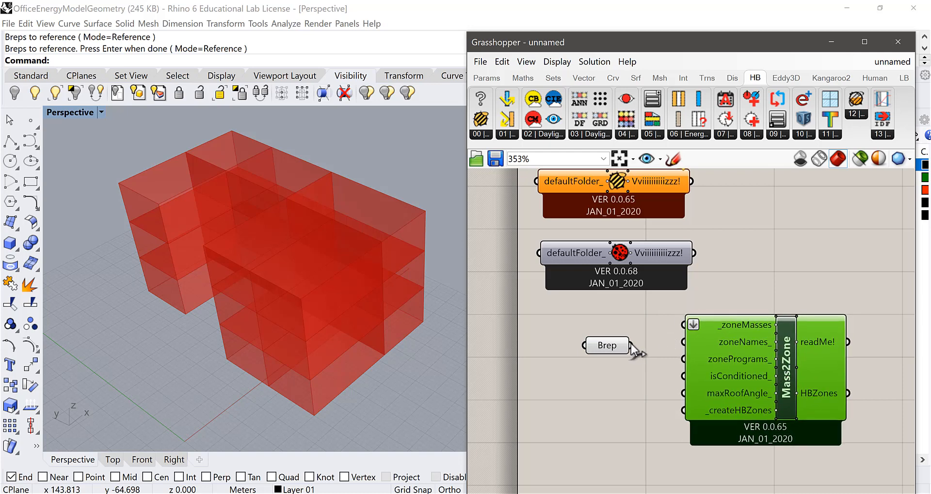
# Step: Connect the Brep parameter to the _zoneMasses input of Mass2Zone and adjust the spacing between the two components
pyautogui.moveTo(631, 346); pyautogui.dragTo(684, 325)
pyautogui.moveTo(600, 348); pyautogui.dragTo(586, 327)
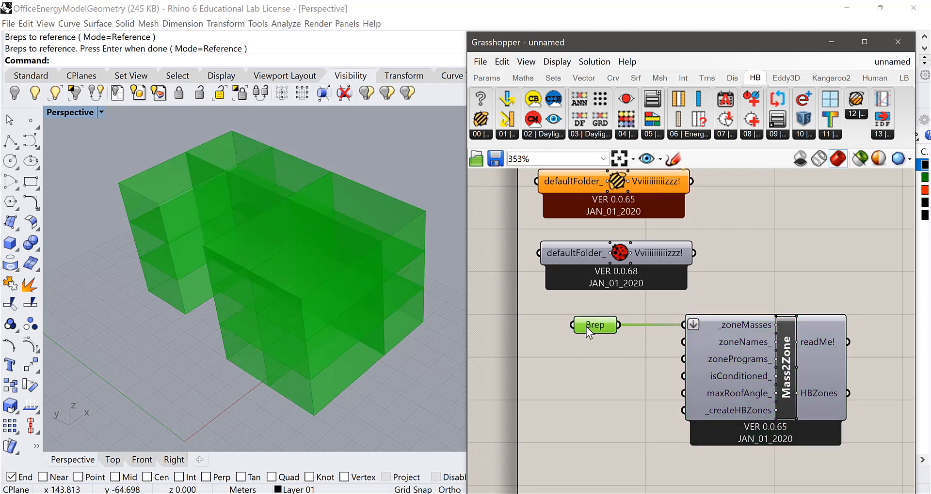
pyautogui.moveTo(784, 358); pyautogui.dragTo(780, 380)
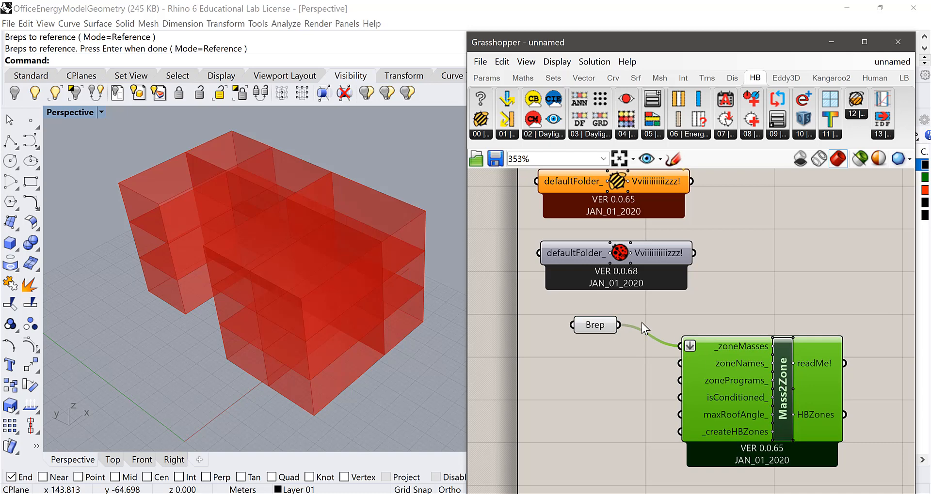
pyautogui.moveTo(594, 321); pyautogui.dragTo(584, 325)
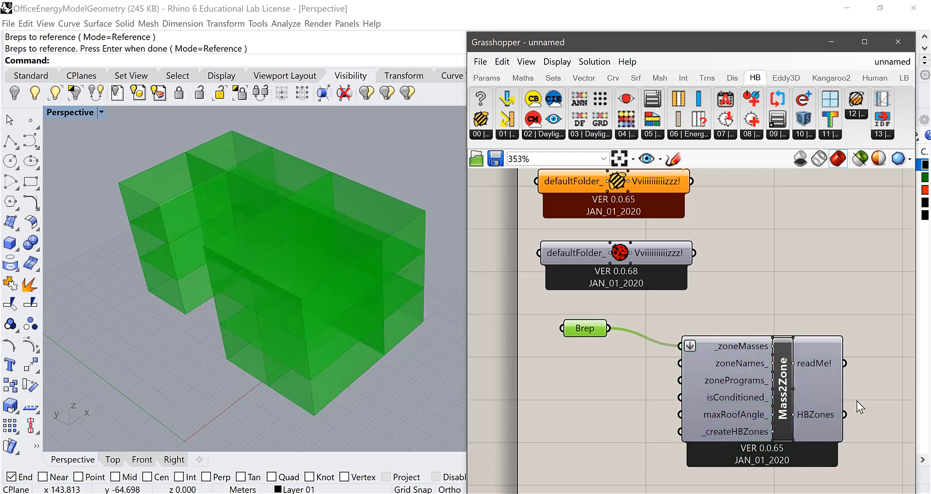
pyautogui.moveTo(775, 386)
pyautogui.mouseDown()
pyautogui.moveTo(782, 367)
pyautogui.moveTo(787, 381)
pyautogui.mouseUp()
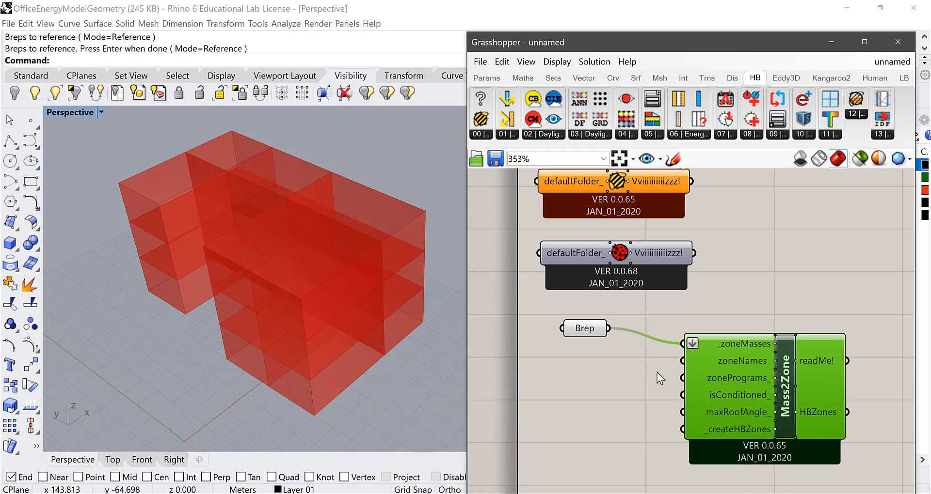
pyautogui.moveTo(656, 373); pyautogui.dragTo(651, 364, button='right')
pyautogui.click(818, 291)
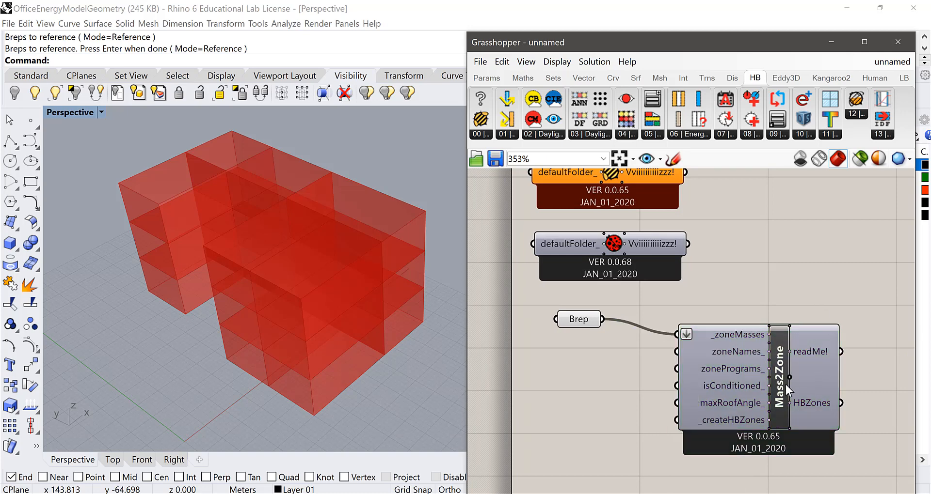
pyautogui.moveTo(786, 385); pyautogui.dragTo(781, 381)
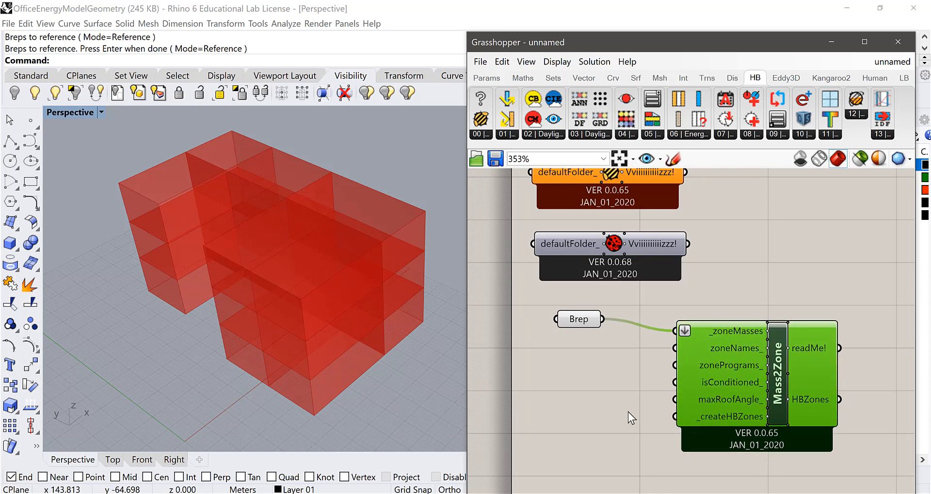
# Step: Add a Boolean Toggle set to True and connect it to the _createHBZones input of Mass2Zone
pyautogui.doubleClick(569, 420)
pyautogui.write('BOOL')
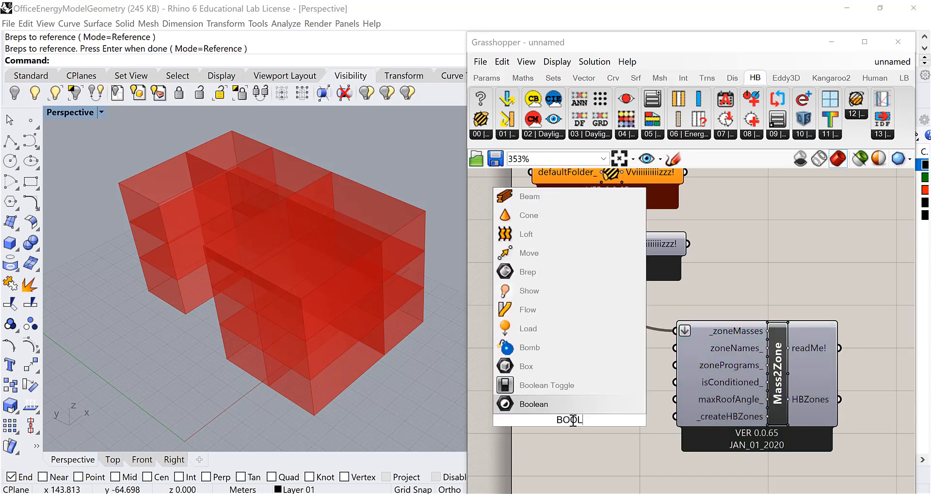
pyautogui.write('E')
pyautogui.click(575, 403)
pyautogui.doubleClick(599, 421)
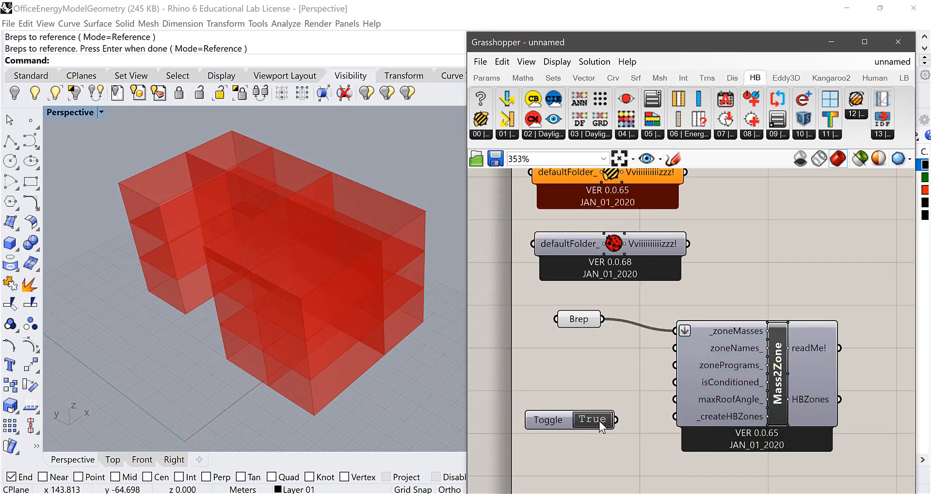
pyautogui.moveTo(616, 419); pyautogui.dragTo(721, 413)
pyautogui.moveTo(562, 419); pyautogui.dragTo(554, 429)
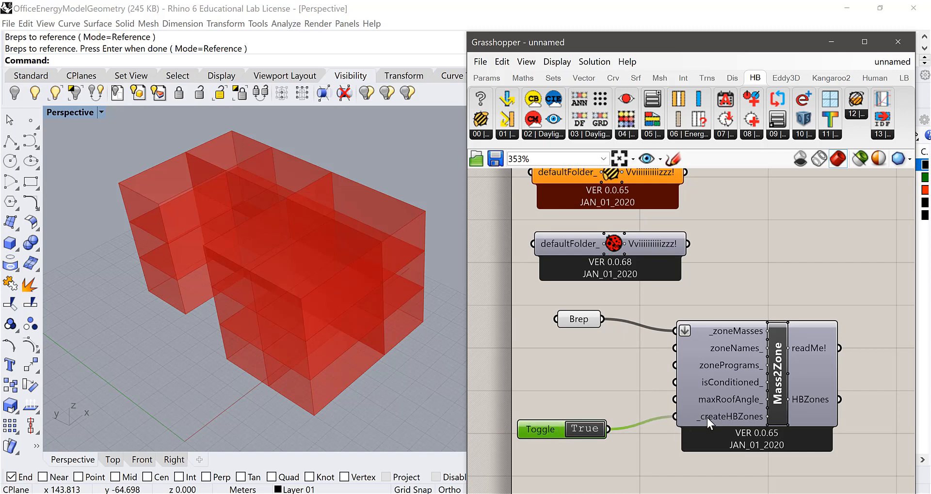
# Step: Add a Panel beside the Mass2Zone component and connect it to the HBZones output
pyautogui.scroll(-2, 769, 377)
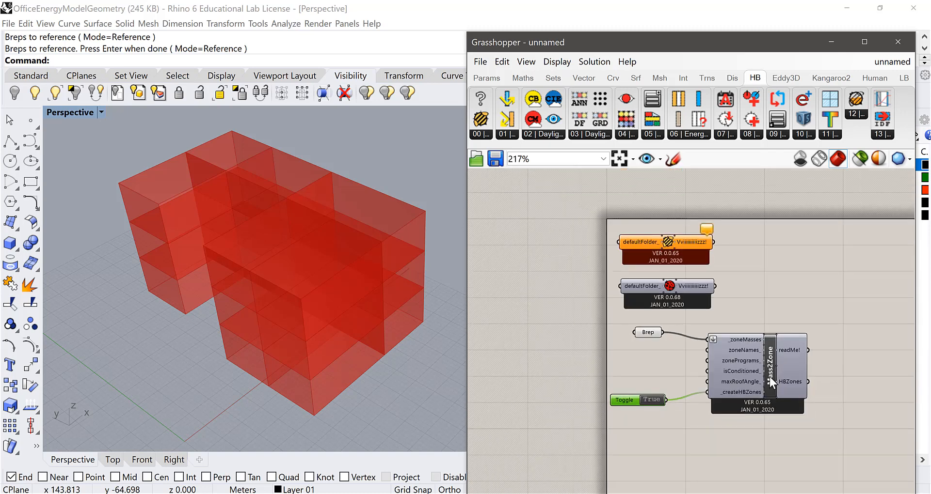
pyautogui.rightClick(756, 406)
pyautogui.click(859, 348)
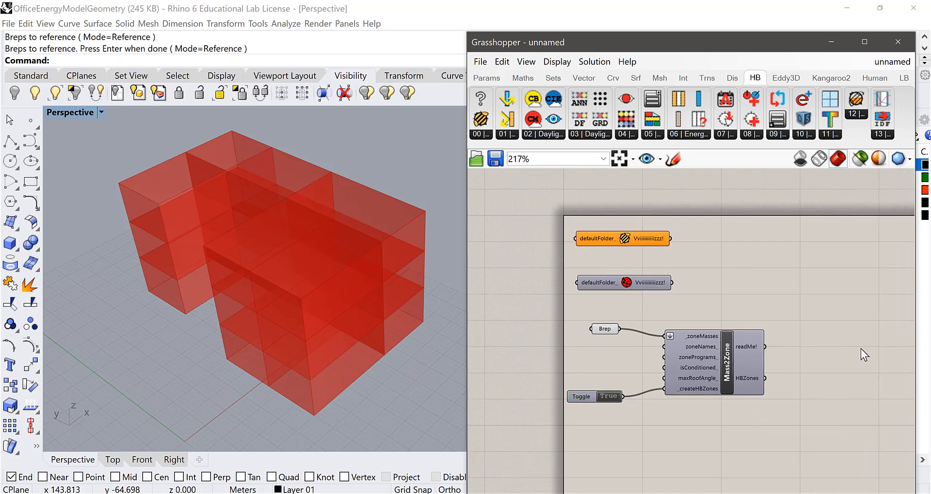
pyautogui.doubleClick(821, 369)
pyautogui.write('panel')
pyautogui.press('Return')
pyautogui.moveTo(777, 367); pyautogui.dragTo(764, 378)
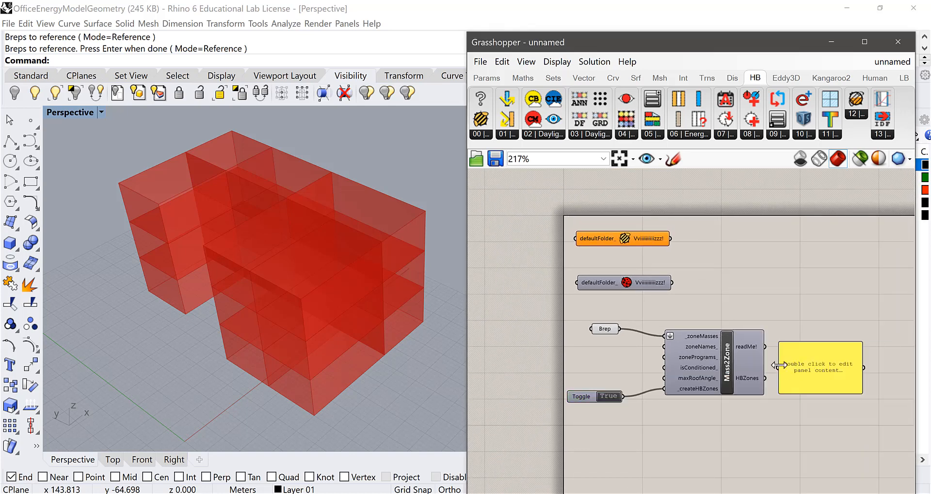
# Step: Enlarge the Panel on the HBZones output and look through its list of zones
pyautogui.scroll(2, 764, 382)
pyautogui.scroll(-2, 775, 388)
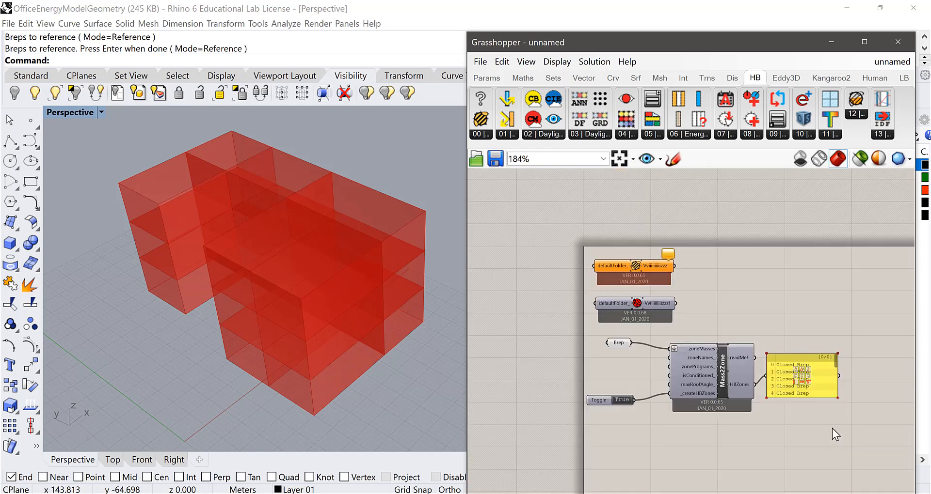
pyautogui.moveTo(781, 390); pyautogui.dragTo(803, 421)
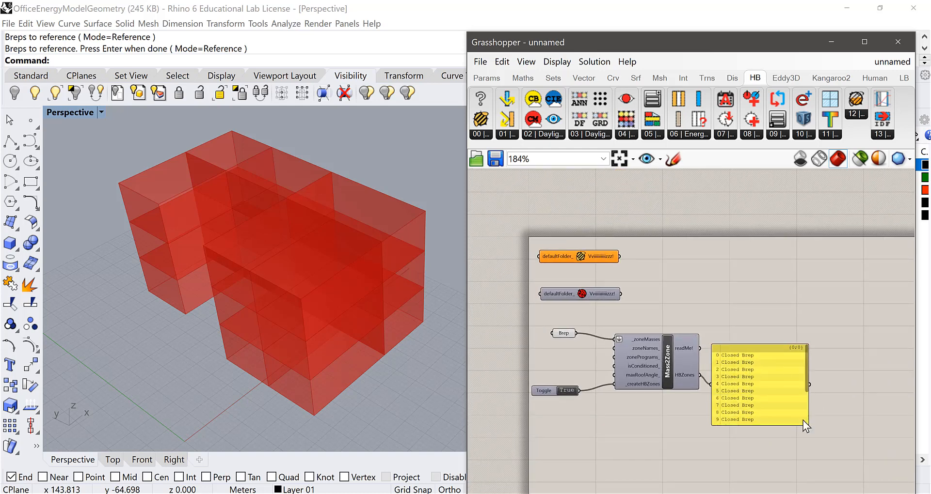
pyautogui.scroll(2, 810, 361)
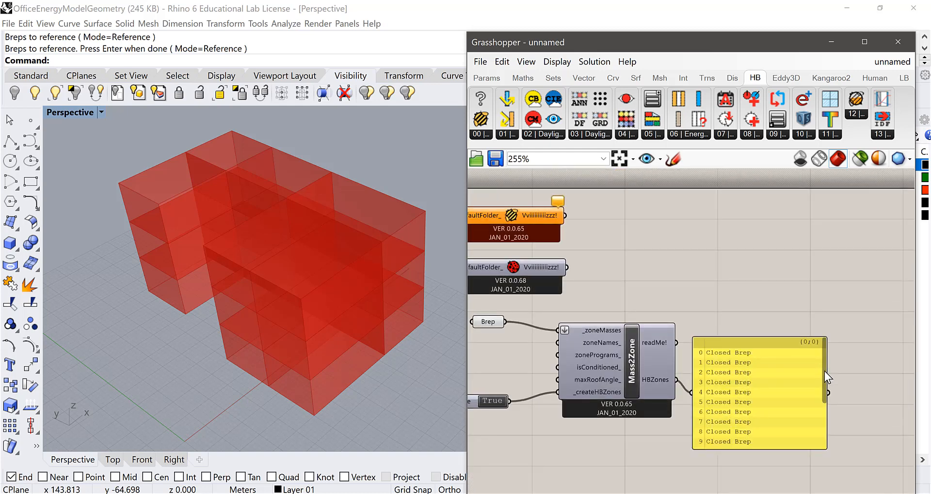
pyautogui.moveTo(824, 371); pyautogui.dragTo(824, 347)
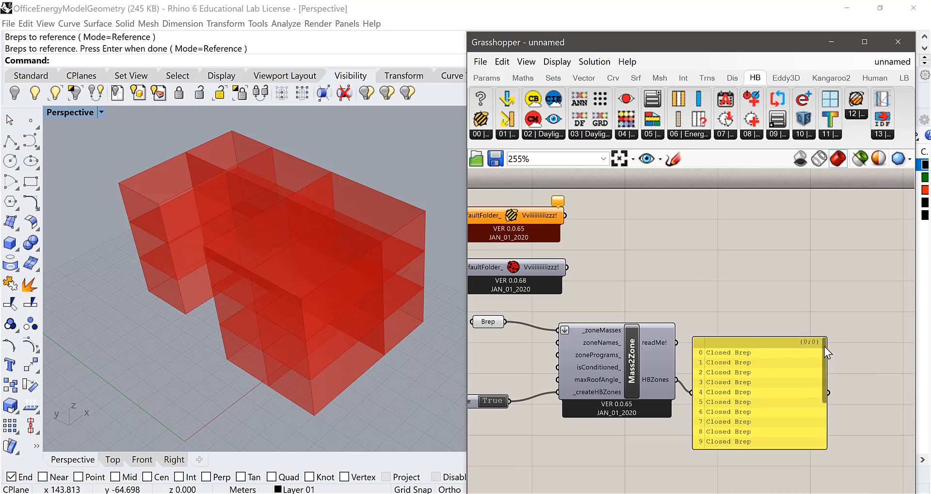
pyautogui.click(777, 373)
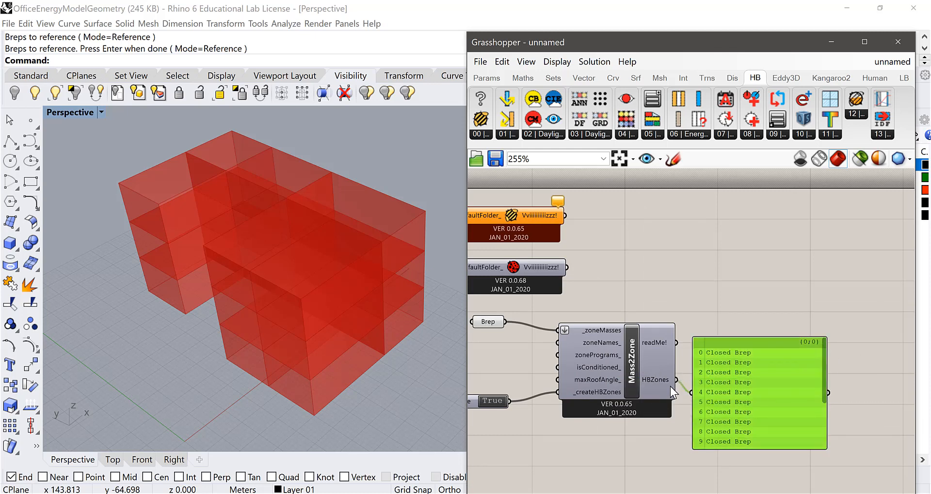
# Step: Delete the Panel from the HBZones output and move the Boolean Toggle farther below the Brep parameter
pyautogui.click(737, 359)
pyautogui.press('Delete')
pyautogui.scroll(-3, 755, 354)
pyautogui.moveTo(760, 384); pyautogui.dragTo(821, 371, button='right')
pyautogui.scroll(2, 662, 354)
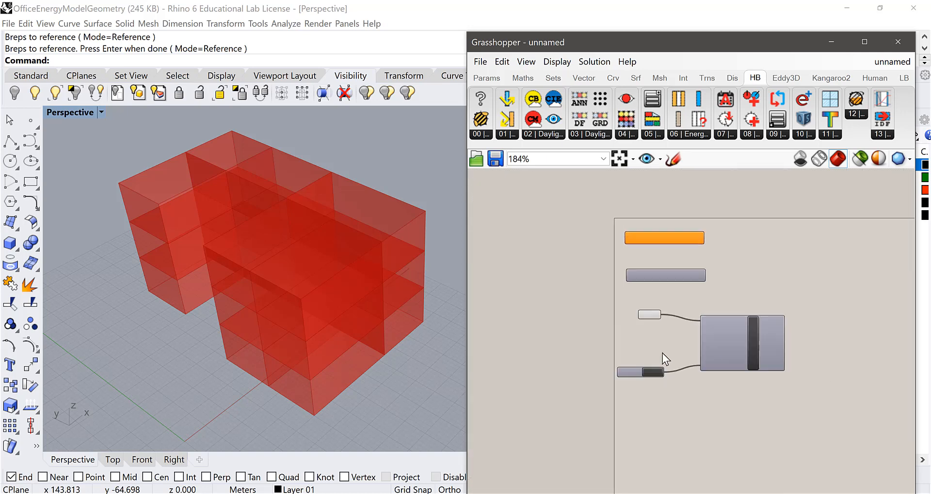
pyautogui.moveTo(672, 358); pyautogui.dragTo(628, 379)
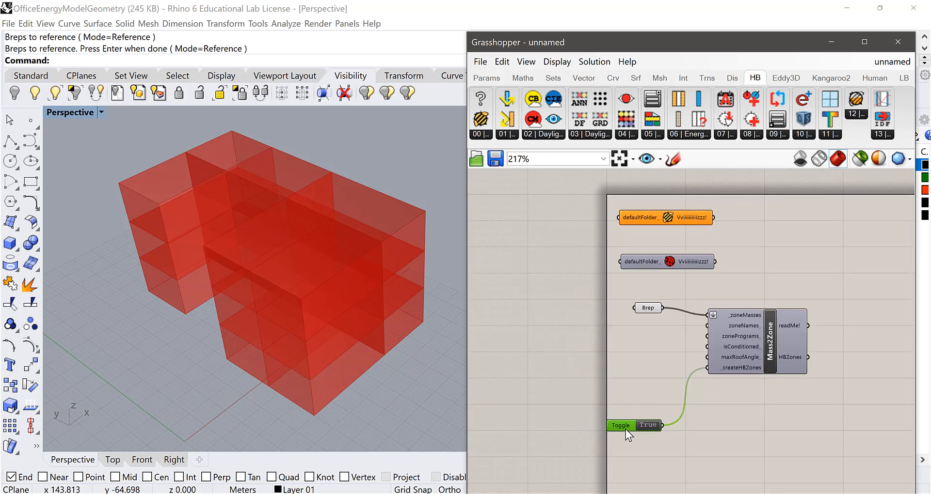
pyautogui.scroll(2, 743, 330)
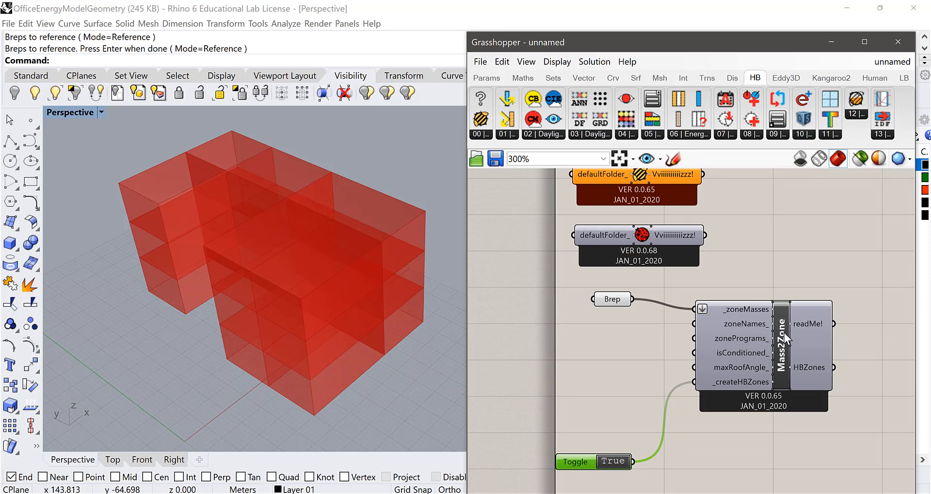
# Step: Read the descriptions of the Mass2Zone component and its zoneNames_ and zonePrograms_ inputs
pyautogui.moveTo(784, 333); pyautogui.dragTo(790, 338)
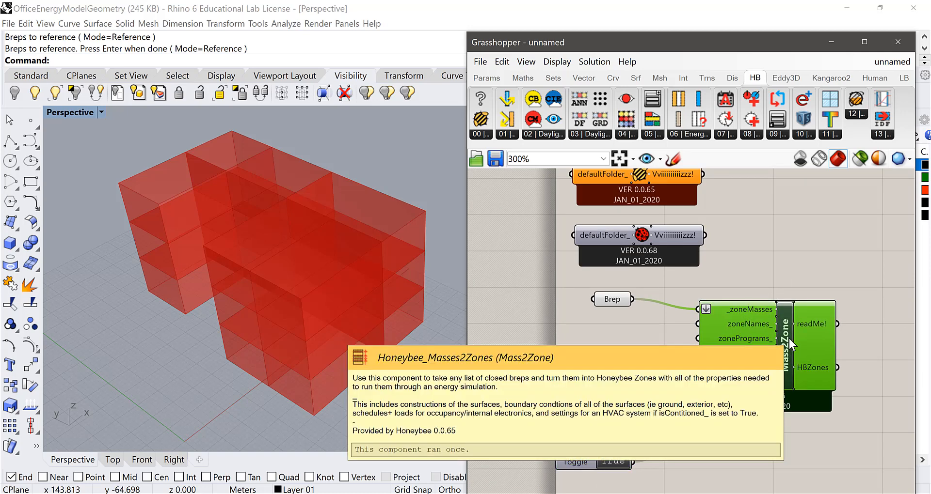
pyautogui.scroll(2, 785, 326)
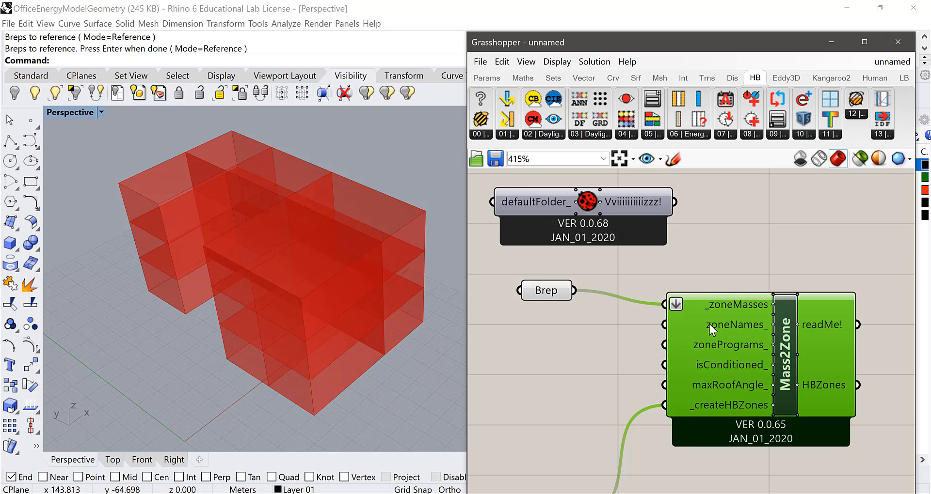
pyautogui.moveTo(737, 322)
pyautogui.scroll(1, 703, 338)
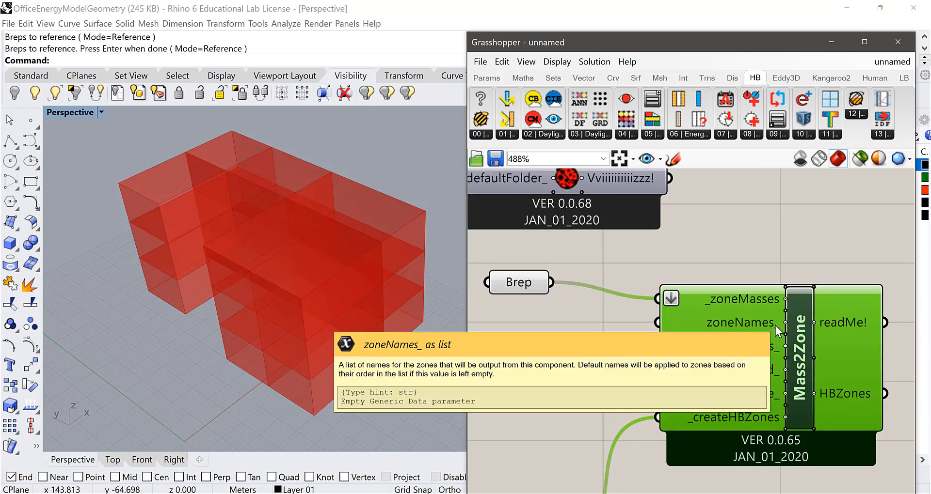
pyautogui.moveTo(758, 327)
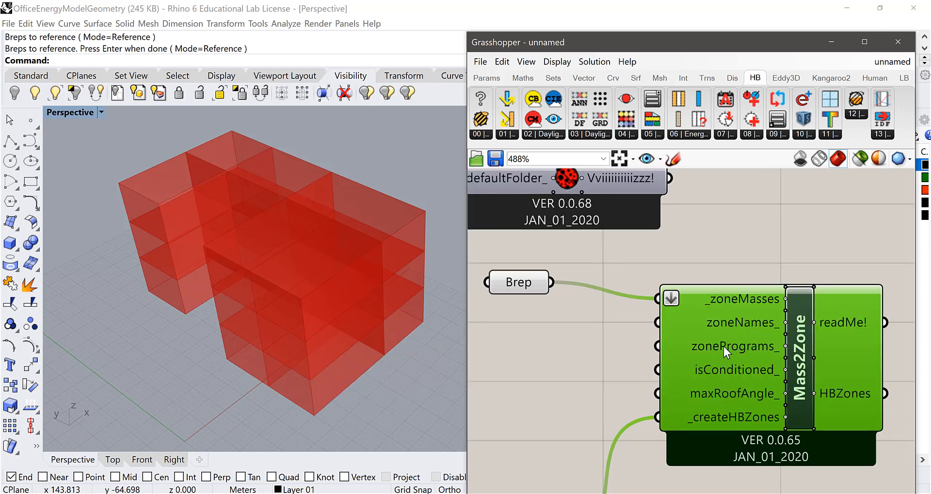
# Step: Add a Honeybee_bldgPrograms component and place it on the input side of Mass2Zone, clear of the other components
pyautogui.moveTo(728, 348)
pyautogui.moveTo(753, 300)
pyautogui.click(655, 133)
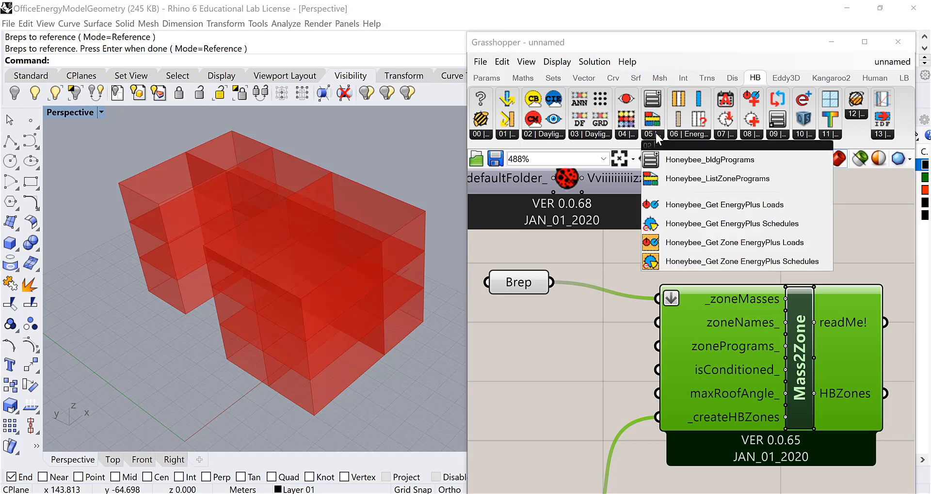
pyautogui.click(697, 163)
pyautogui.scroll(-2, 741, 361)
pyautogui.scroll(-2, 636, 368)
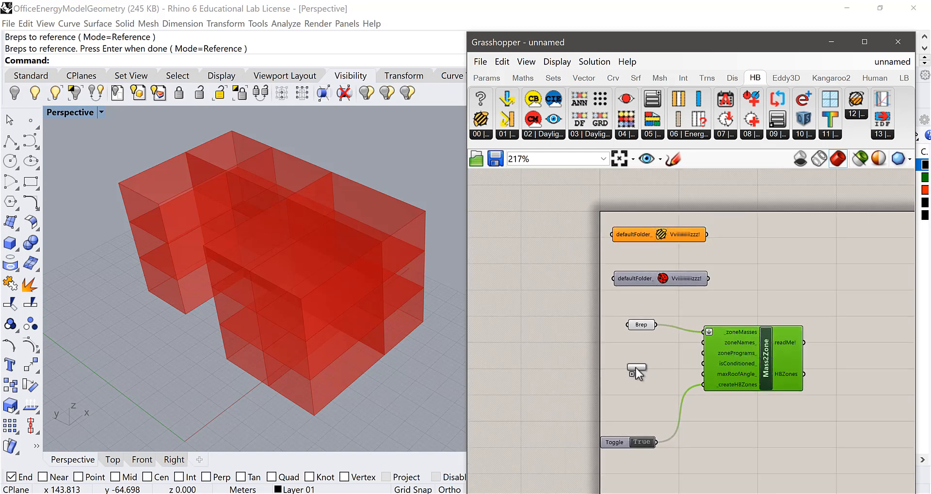
pyautogui.scroll(2, 608, 365)
pyautogui.click(543, 351)
pyautogui.scroll(-4, 673, 371)
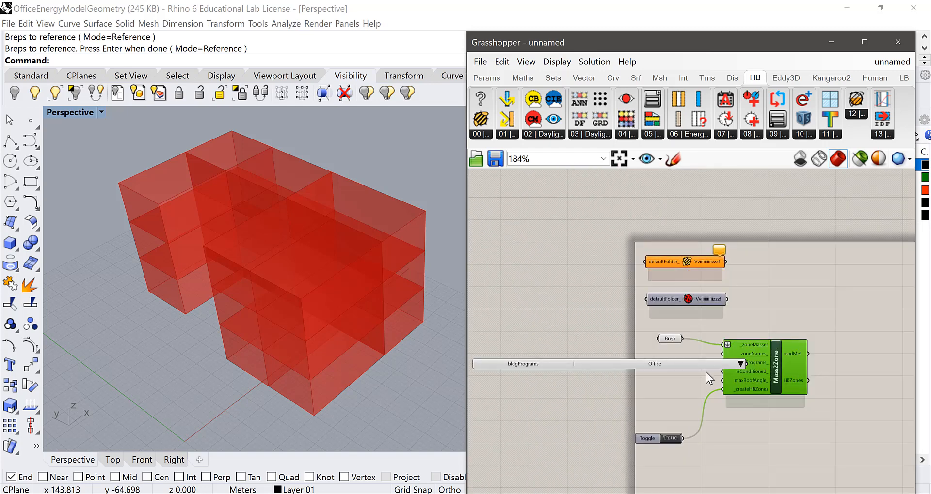
pyautogui.moveTo(689, 370); pyautogui.dragTo(580, 356)
pyautogui.moveTo(632, 377); pyautogui.dragTo(715, 366, button='right')
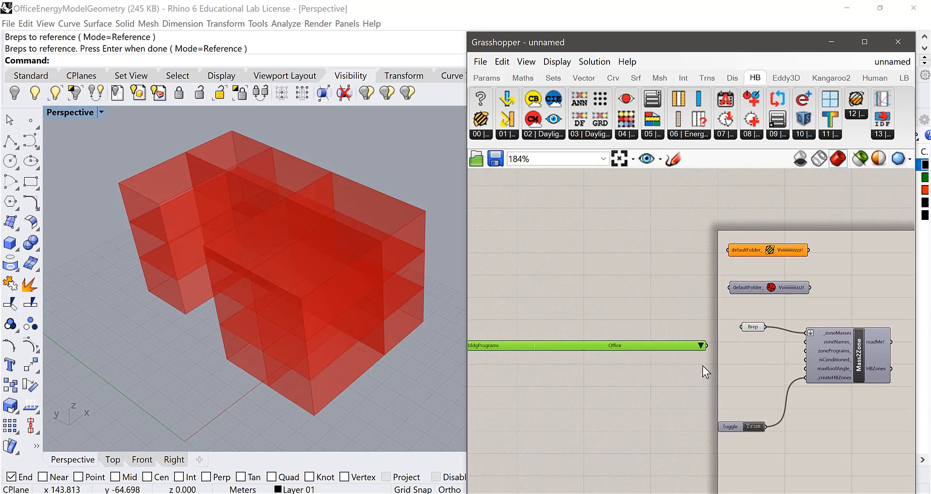
# Step: Look through the building types in the bldgPrograms list, choose Office and move the list farther from Mass2Zone
pyautogui.scroll(3, 704, 365)
pyautogui.click(700, 331)
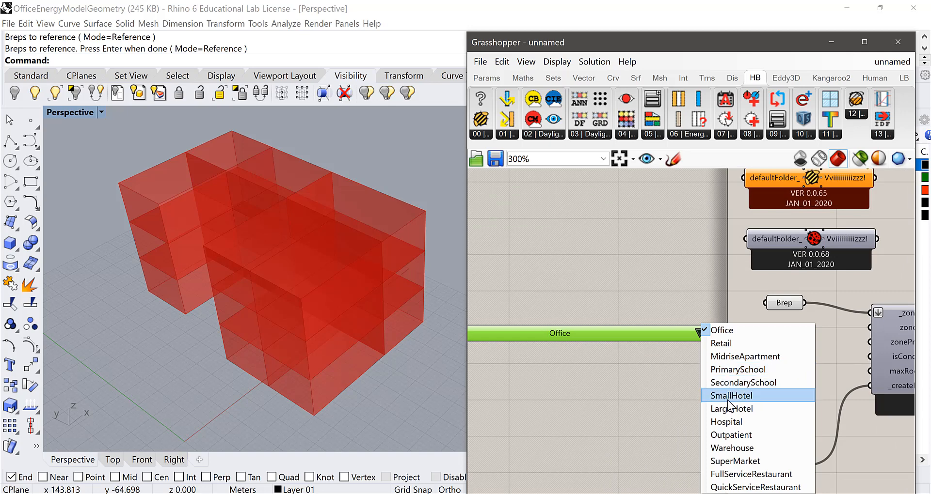
pyautogui.click(577, 386)
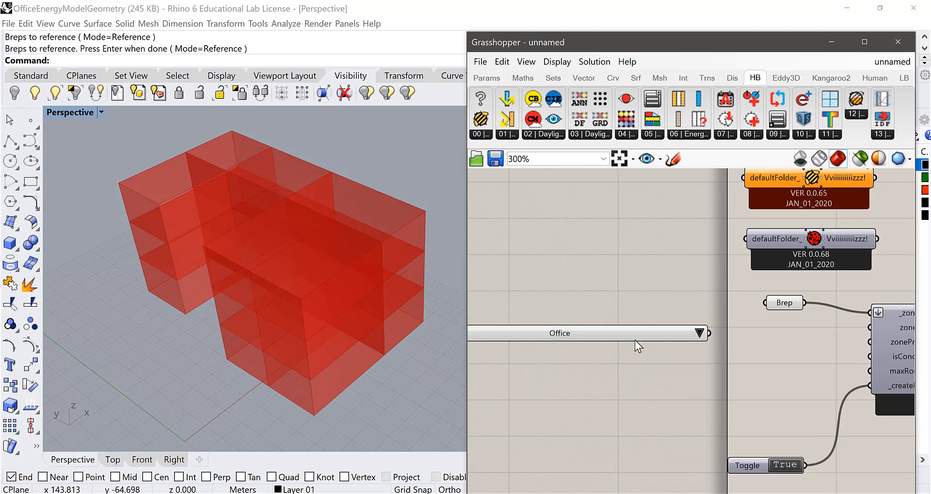
pyautogui.moveTo(634, 339); pyautogui.dragTo(623, 350)
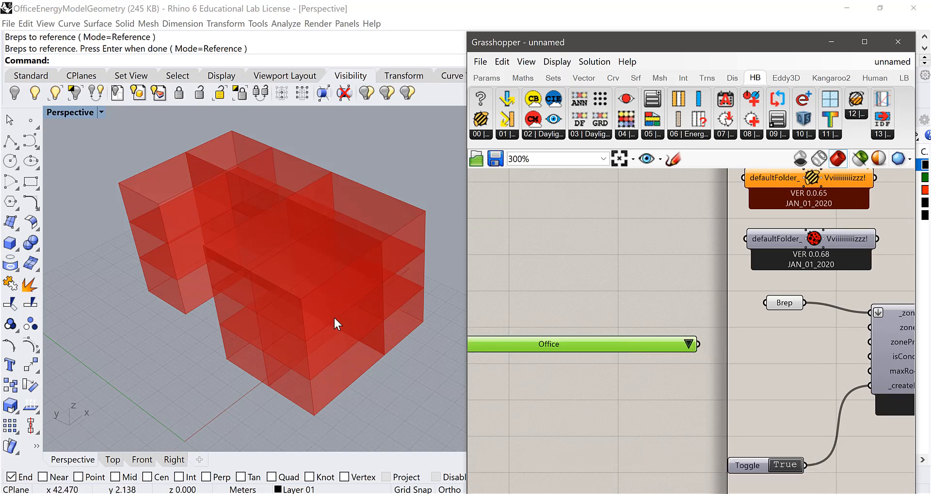
pyautogui.click(687, 345)
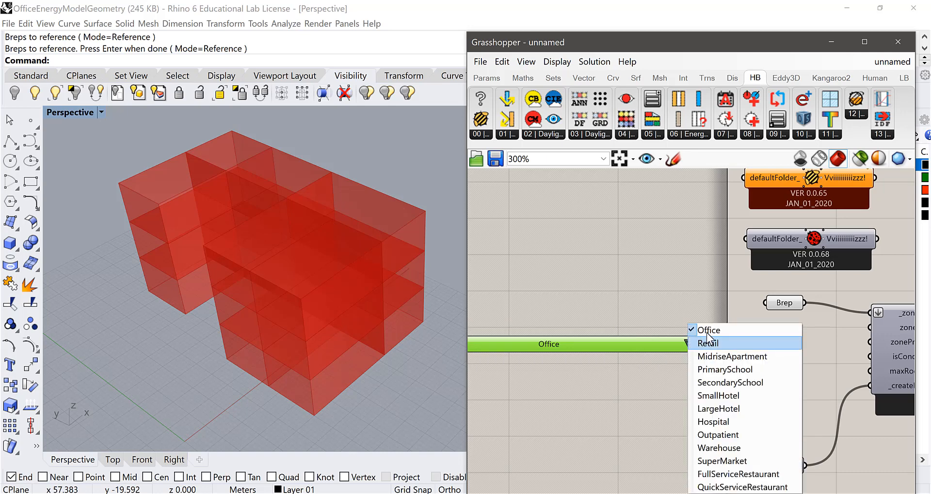
pyautogui.click(703, 332)
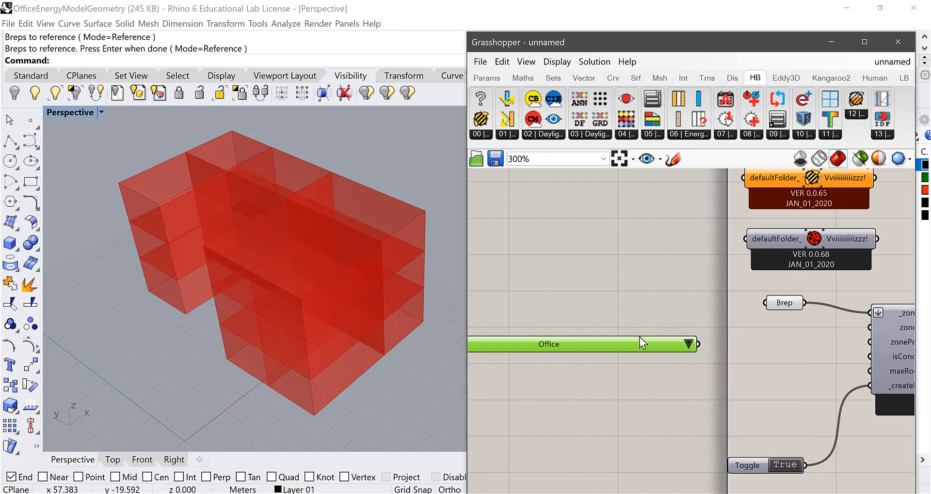
pyautogui.moveTo(639, 336); pyautogui.dragTo(558, 339)
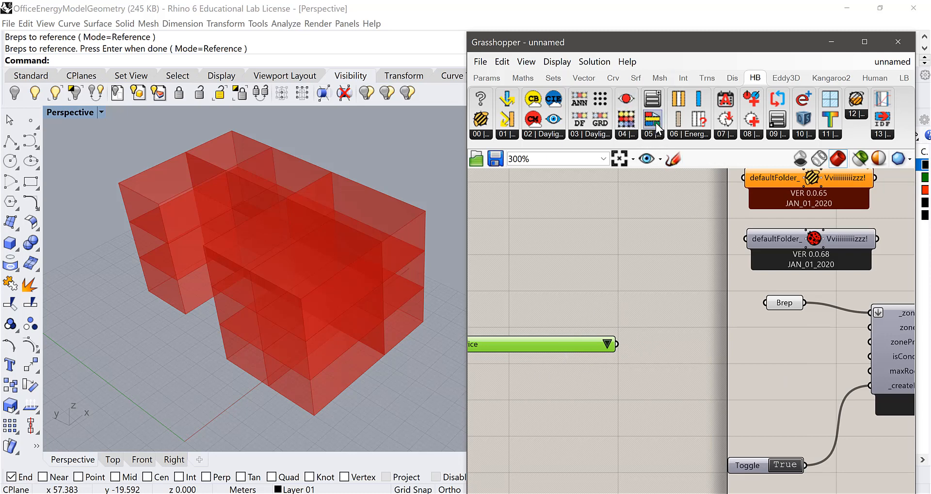
# Step: Add a ListZonePrograms component, connect the bldgPrograms list to its _bldgProgram input and space the two components out
pyautogui.moveTo(653, 117); pyautogui.dragTo(704, 355)
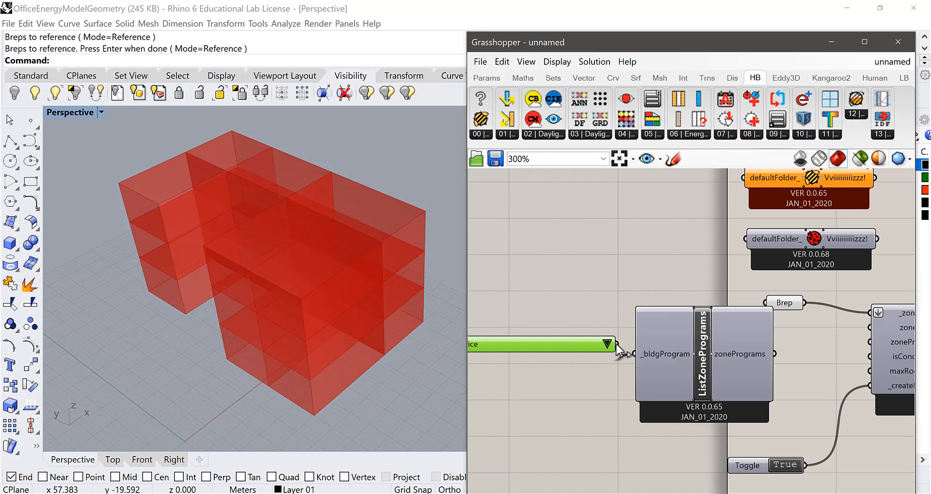
pyautogui.moveTo(616, 344); pyautogui.dragTo(634, 354)
pyautogui.moveTo(763, 374); pyautogui.dragTo(678, 371, button='right')
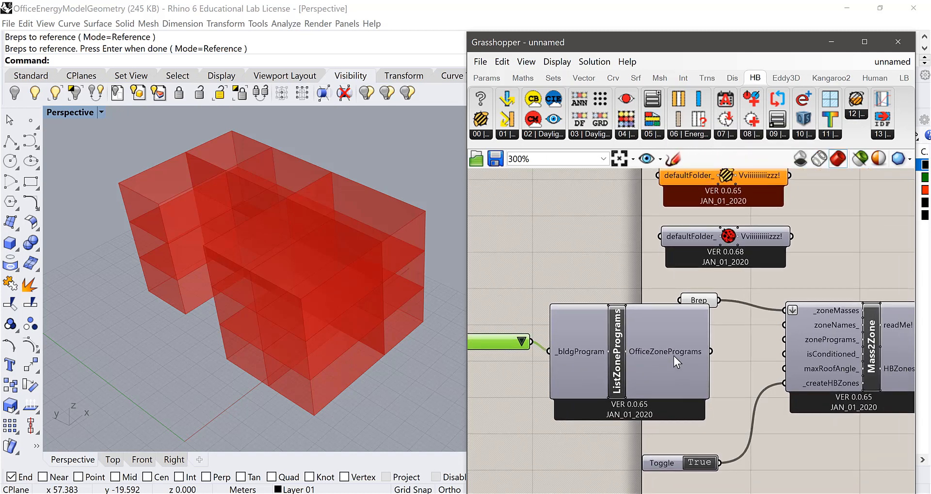
pyautogui.moveTo(673, 356); pyautogui.dragTo(660, 366)
pyautogui.moveTo(501, 341); pyautogui.dragTo(467, 347)
pyautogui.moveTo(643, 371); pyautogui.dragTo(616, 373)
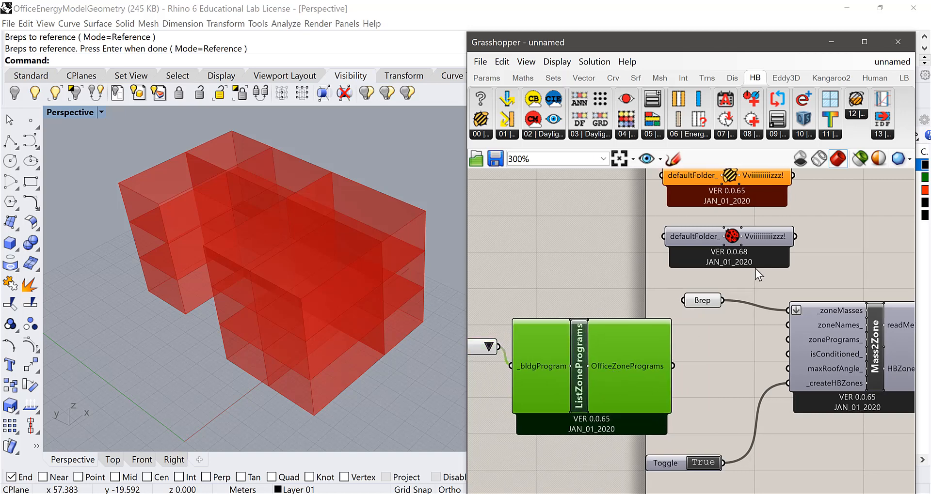
# Step: Add a Panel between ListZonePrograms and Mass2Zone and connect it to the OfficeZonePrograms output
pyautogui.scroll(-3, 711, 317)
pyautogui.moveTo(724, 336); pyautogui.dragTo(702, 324, button='right')
pyautogui.scroll(3, 702, 324)
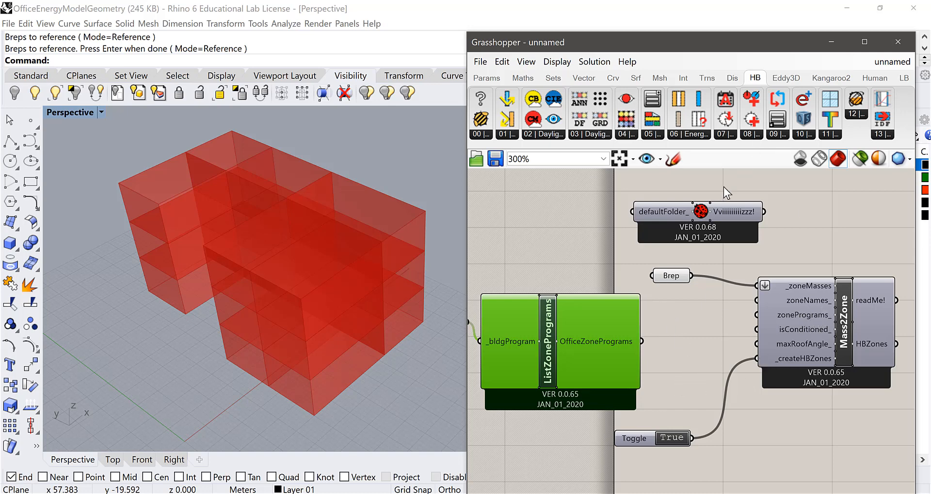
pyautogui.doubleClick(675, 339)
pyautogui.write('panel')
pyautogui.press('Return')
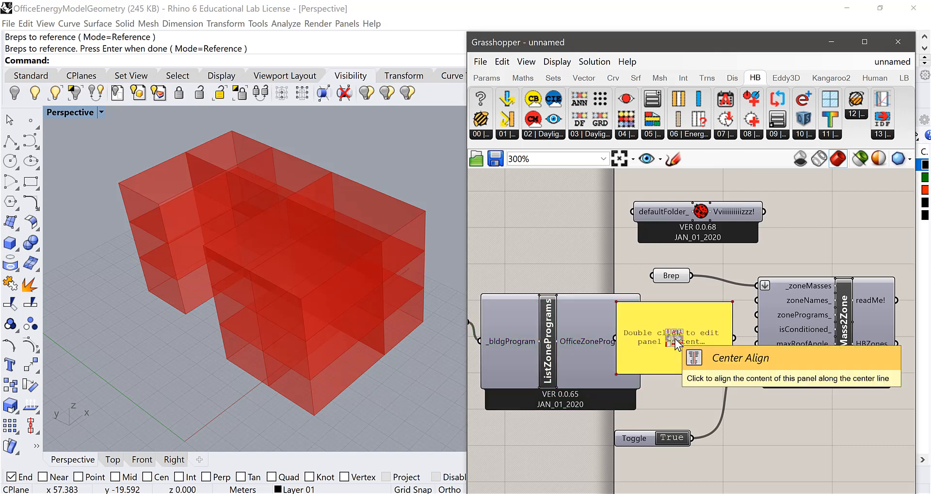
pyautogui.moveTo(675, 339); pyautogui.dragTo(722, 337)
pyautogui.moveTo(642, 341); pyautogui.dragTo(661, 337)
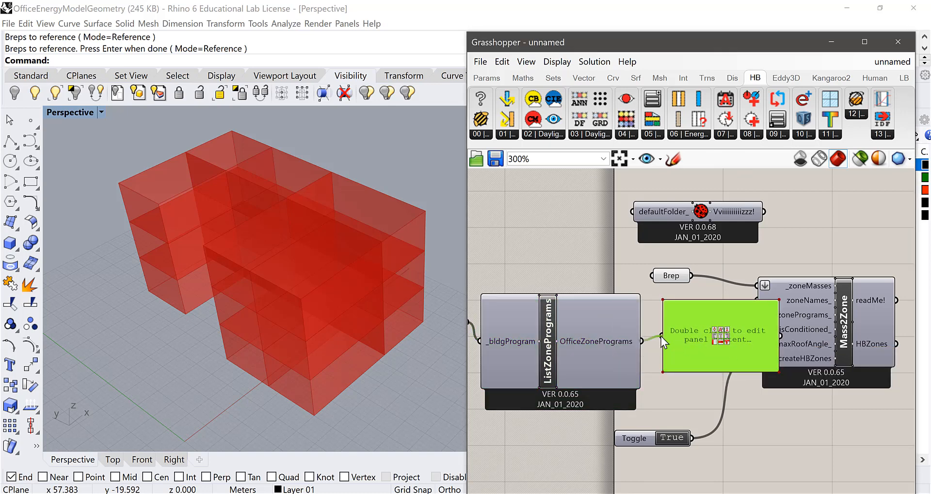
pyautogui.scroll(-3, 678, 349)
pyautogui.scroll(3, 703, 360)
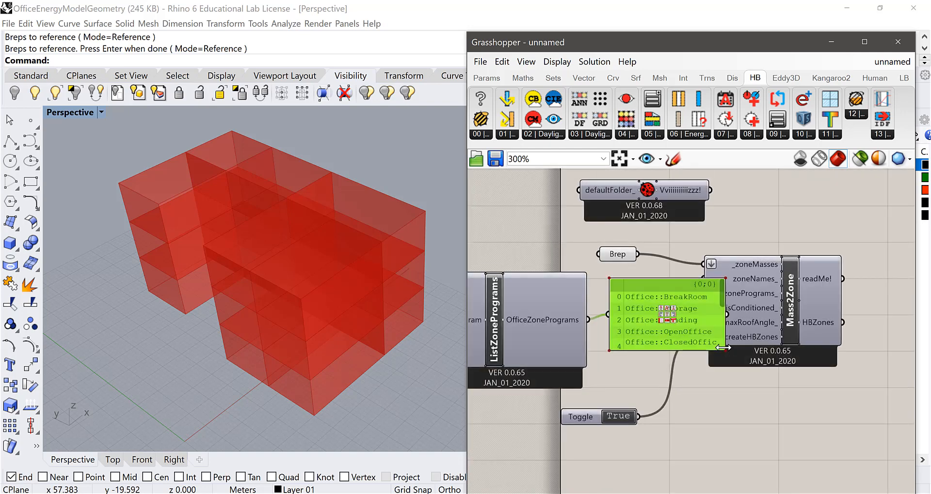
# Step: Enlarge the Panel on the OfficeZonePrograms output and read through its list of office zone programs
pyautogui.scroll(-3, 725, 351)
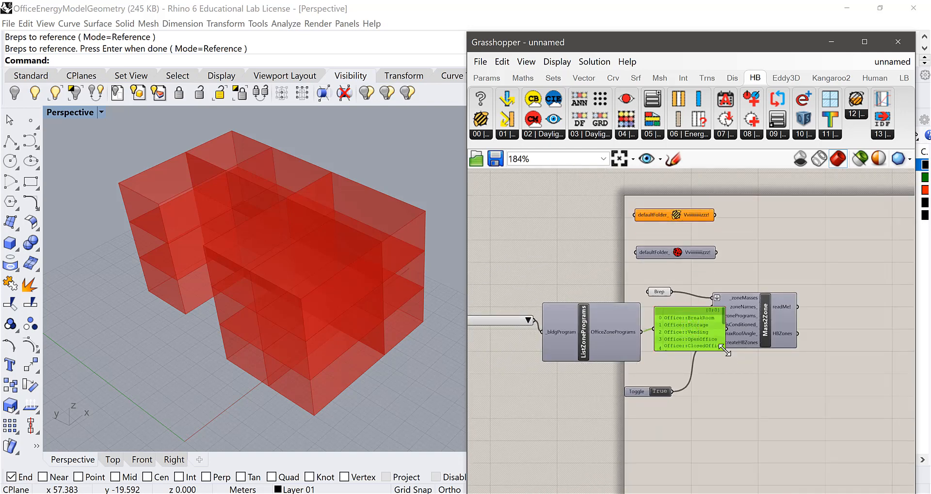
pyautogui.moveTo(725, 352); pyautogui.dragTo(760, 432)
pyautogui.scroll(3, 769, 373)
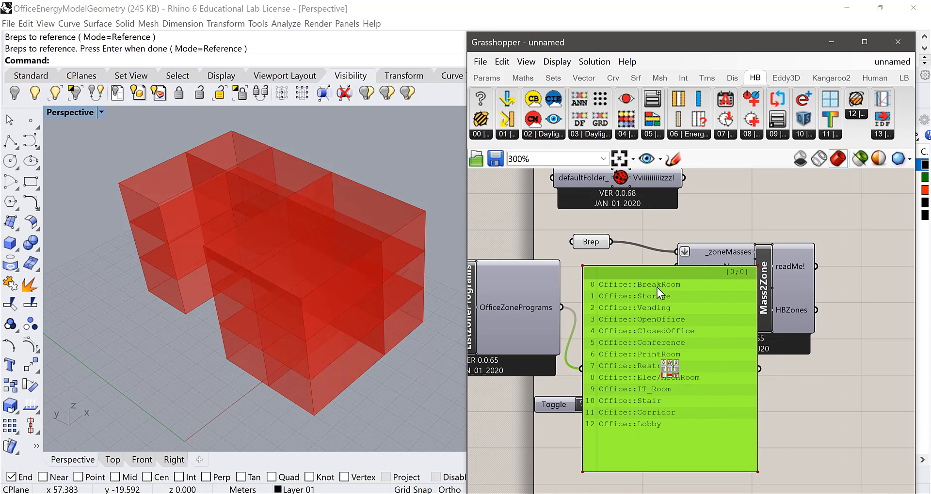
pyautogui.scroll(-4, 630, 311)
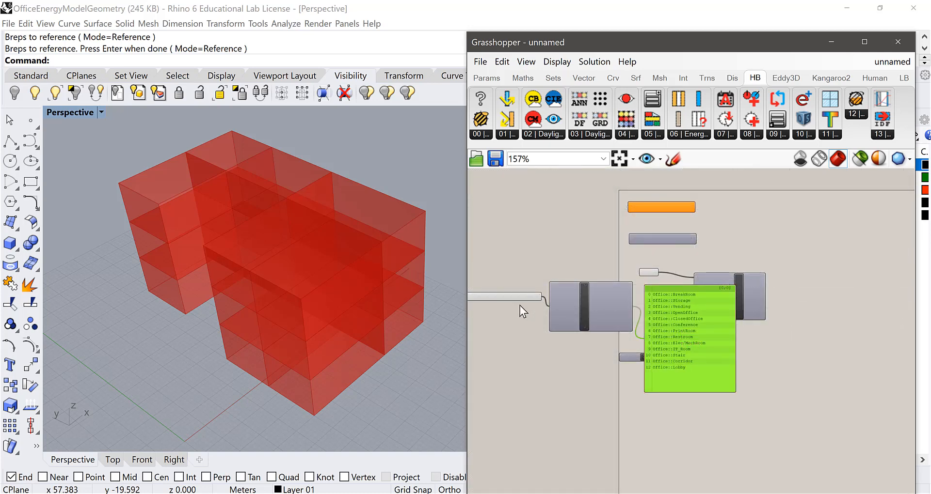
pyautogui.scroll(2, 520, 305)
pyautogui.moveTo(670, 306); pyautogui.dragTo(607, 265, button='right')
pyautogui.scroll(2, 682, 248)
pyautogui.click(812, 360)
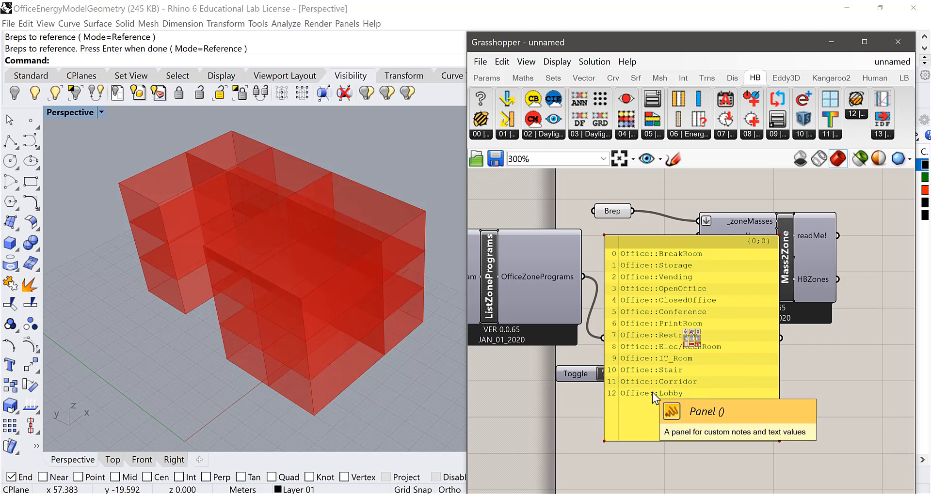
pyautogui.scroll(3, 719, 362)
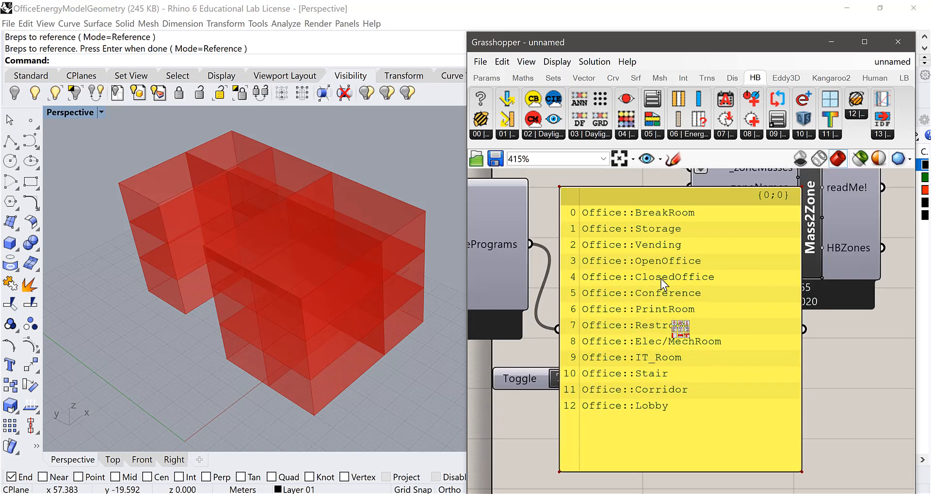
pyautogui.scroll(-3, 824, 391)
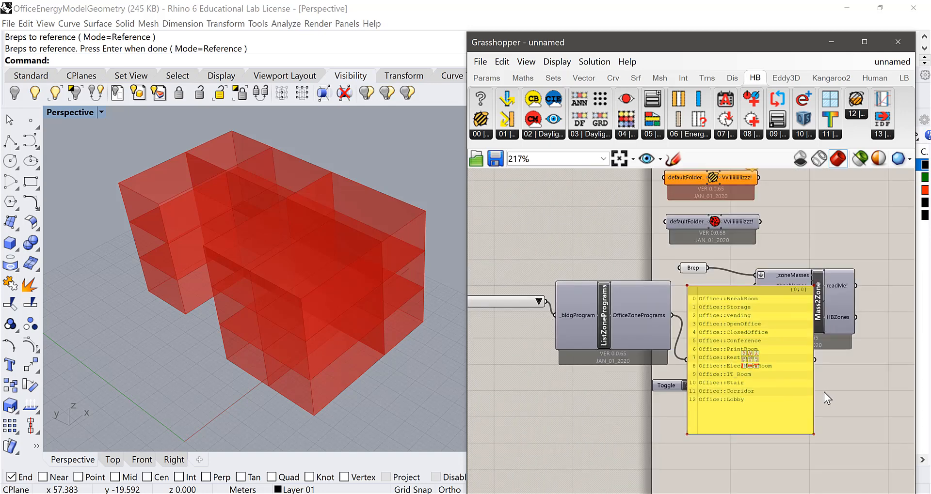
# Step: Delete the Panel from the OfficeZonePrograms output
pyautogui.click(794, 408)
pyautogui.press('Delete')
pyautogui.scroll(4, 815, 275)
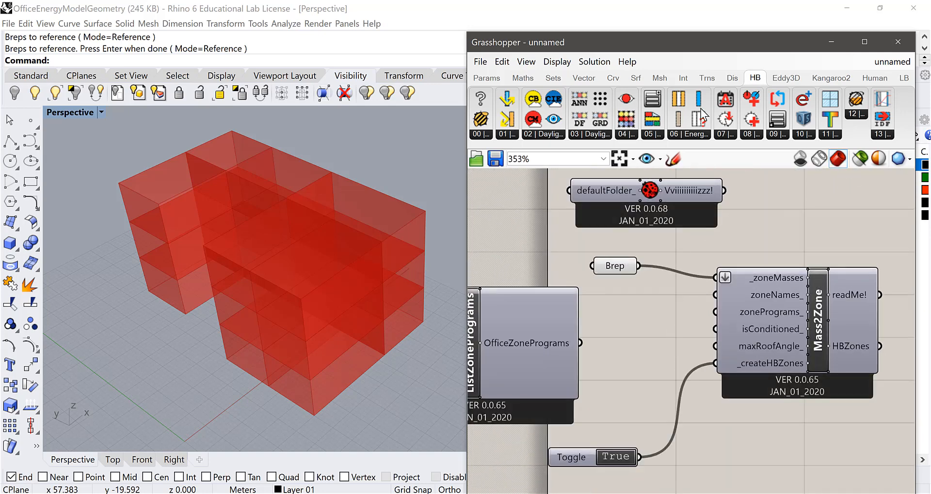
# Step: Add an Item Selector between ListZonePrograms and Mass2Zone and connect the OfficeZonePrograms output to its input
pyautogui.click(876, 79)
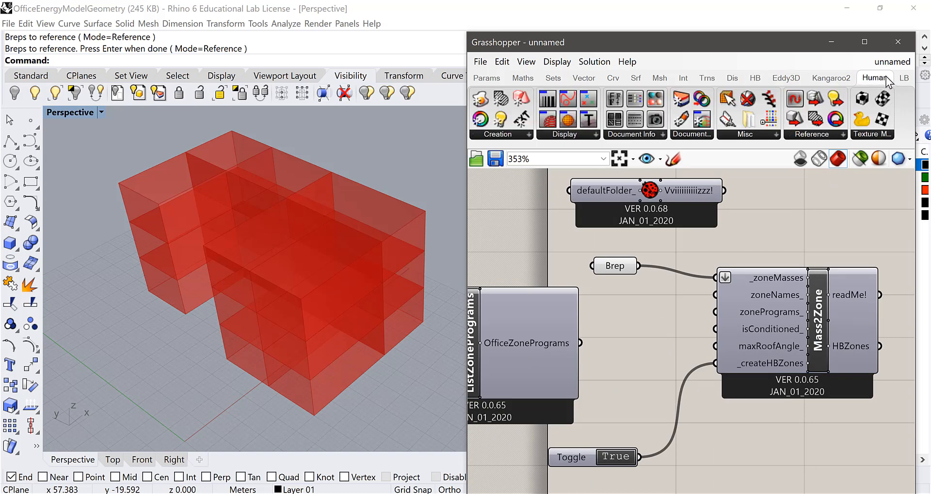
pyautogui.doubleClick(629, 369)
pyautogui.write('ITEM')
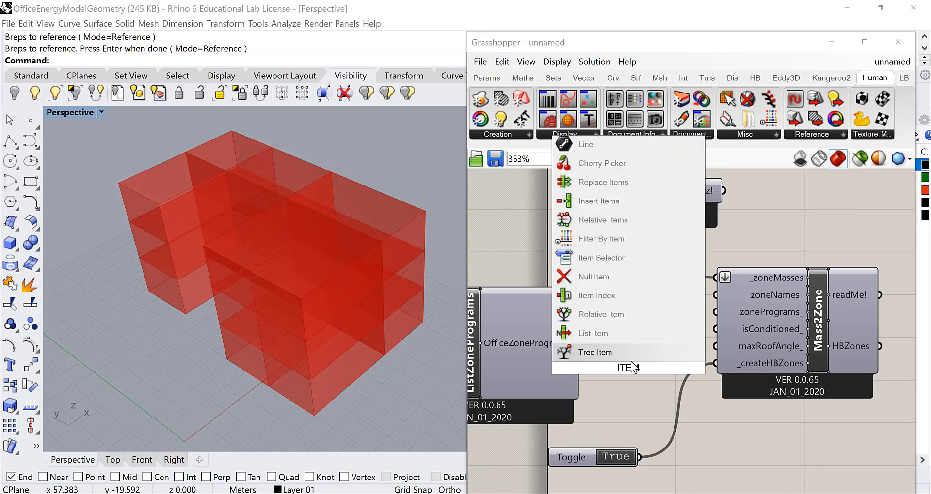
pyautogui.click(618, 258)
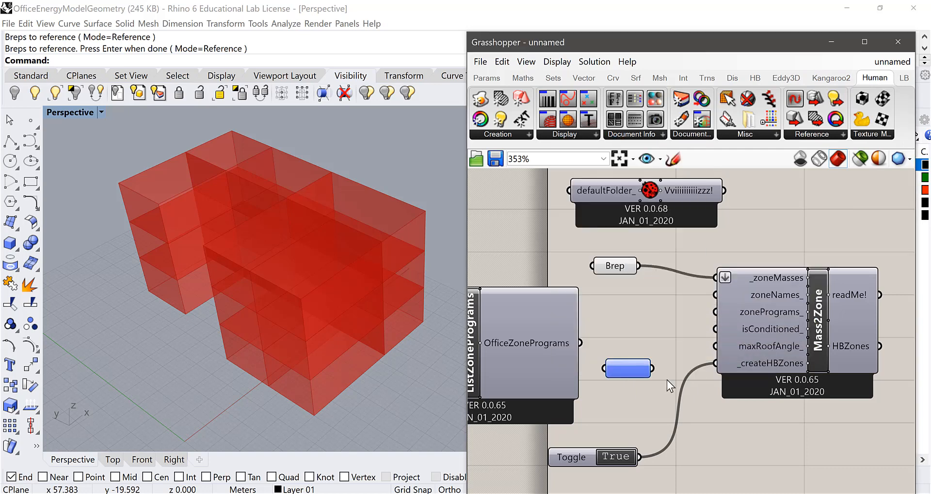
pyautogui.moveTo(579, 343); pyautogui.dragTo(622, 370)
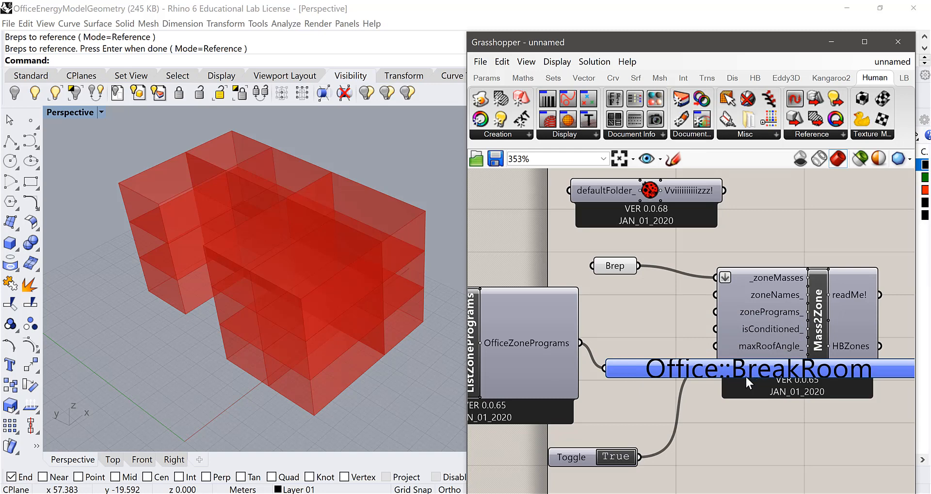
# Step: Set the Item Selector connected to OfficeZonePrograms to Office::ClosedOffice
pyautogui.scroll(-3, 700, 371)
pyautogui.click(839, 370)
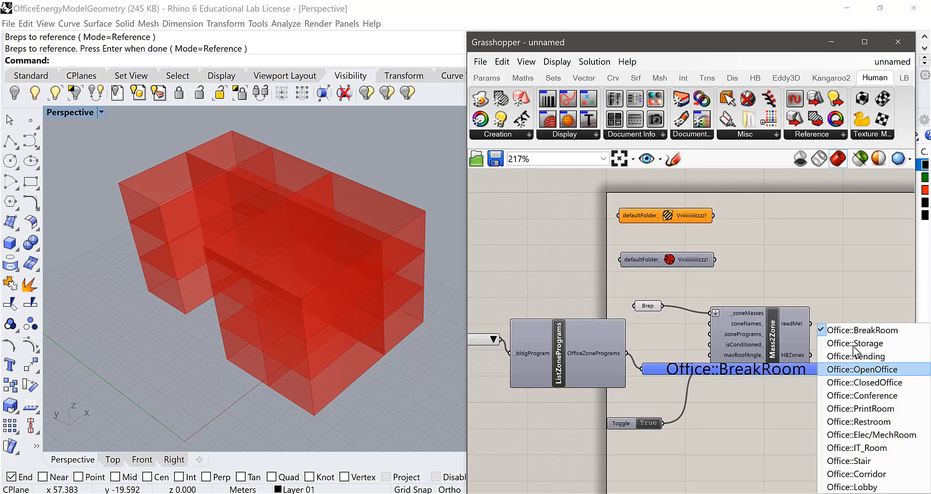
pyautogui.click(858, 383)
pyautogui.scroll(-2, 740, 358)
pyautogui.scroll(2, 671, 368)
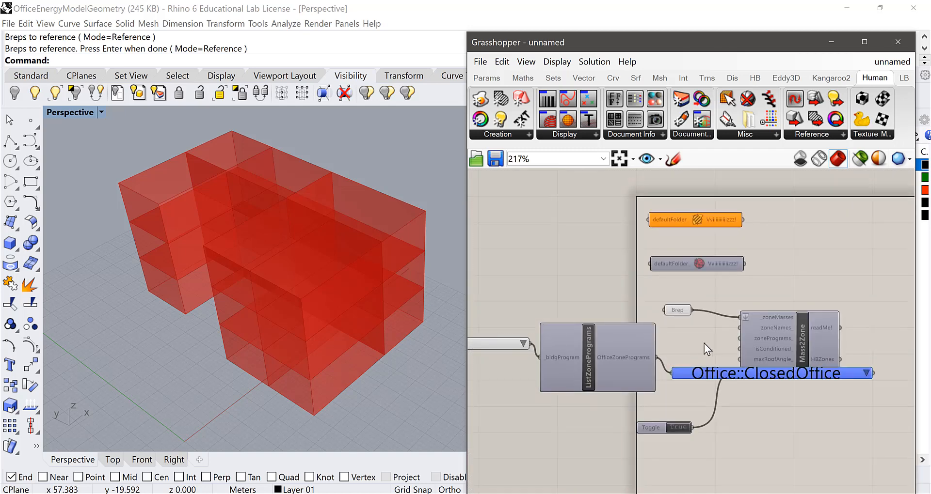
# Step: Move the Item Selector into the gap between ListZonePrograms and Mass2Zone so it does not overlap Mass2Zone
pyautogui.moveTo(706, 333); pyautogui.dragTo(502, 397)
pyautogui.moveTo(685, 376); pyautogui.dragTo(498, 357)
pyautogui.click(631, 383)
pyautogui.scroll(-3, 720, 364)
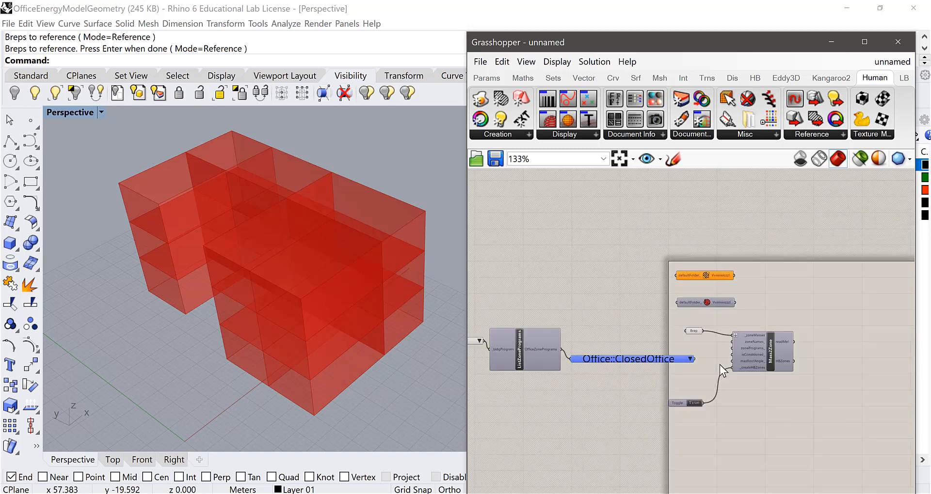
pyautogui.moveTo(720, 365); pyautogui.dragTo(828, 353, button='right')
# Step: Connect the Item Selector's output to the zonePrograms_ input of Mass2Zone and shift the selector slightly
pyautogui.scroll(4, 790, 352)
pyautogui.moveTo(746, 347); pyautogui.dragTo(759, 346)
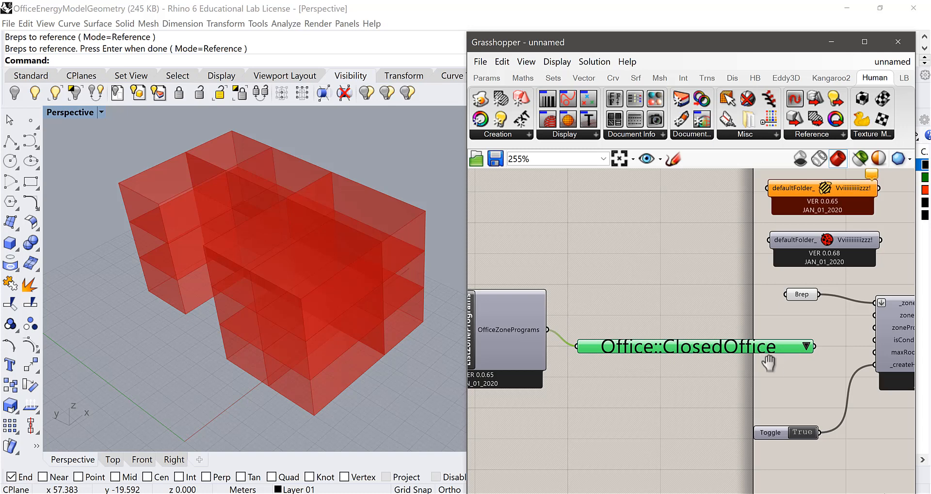
pyautogui.moveTo(768, 364); pyautogui.dragTo(636, 353, button='right')
pyautogui.rightClick(635, 353)
pyautogui.click(667, 339)
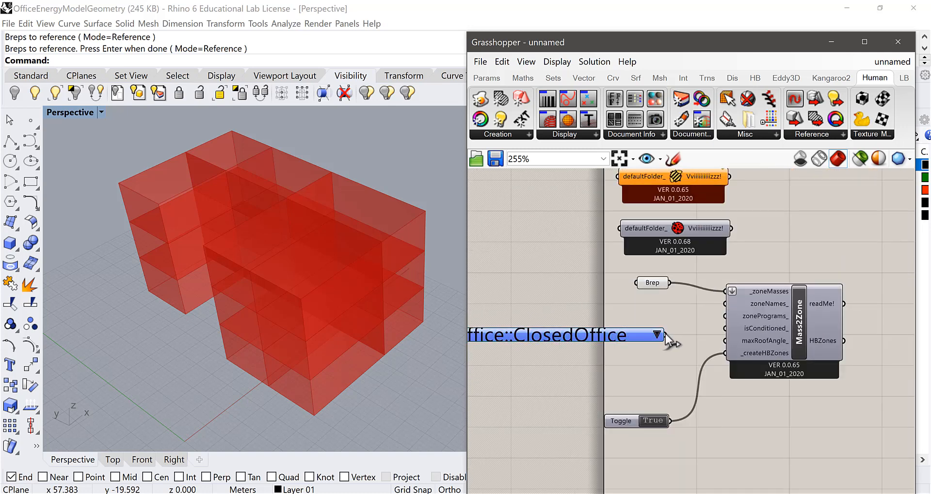
pyautogui.moveTo(665, 334); pyautogui.dragTo(728, 319)
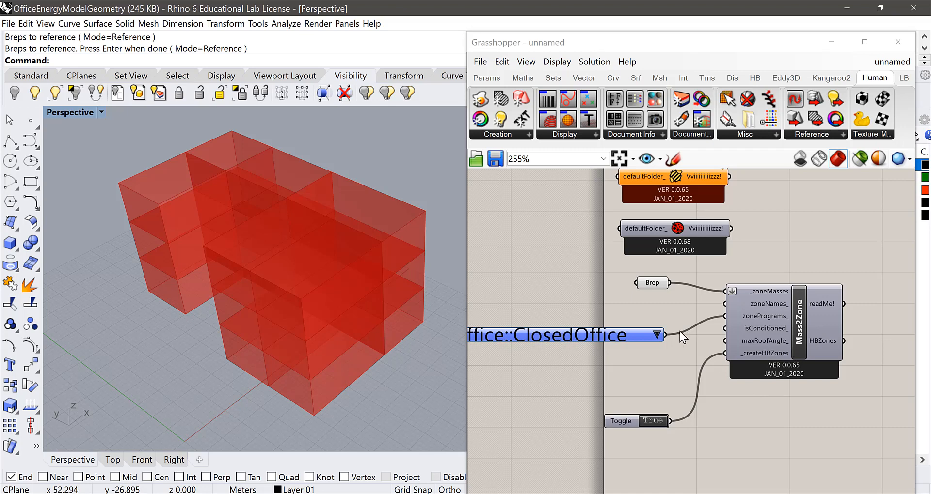
pyautogui.moveTo(628, 334); pyautogui.dragTo(638, 330)
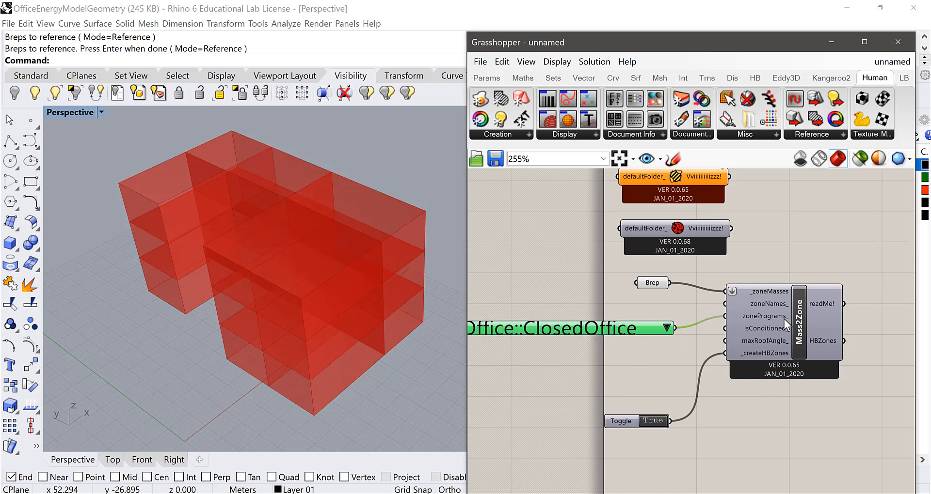
pyautogui.moveTo(784, 319)
pyautogui.scroll(-4, 729, 350)
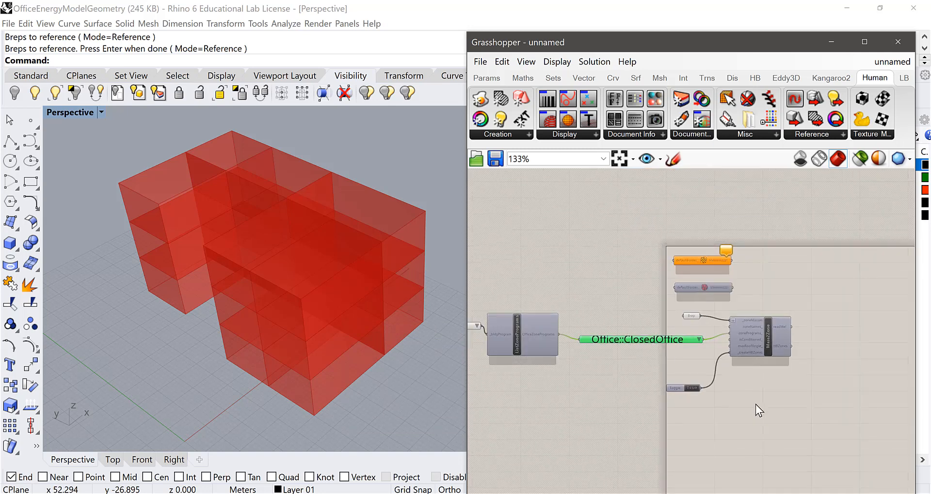
# Step: Move the Brep parameter out to the space above ListZonePrograms
pyautogui.moveTo(619, 362); pyautogui.dragTo(715, 347, button='right')
pyautogui.scroll(3, 715, 347)
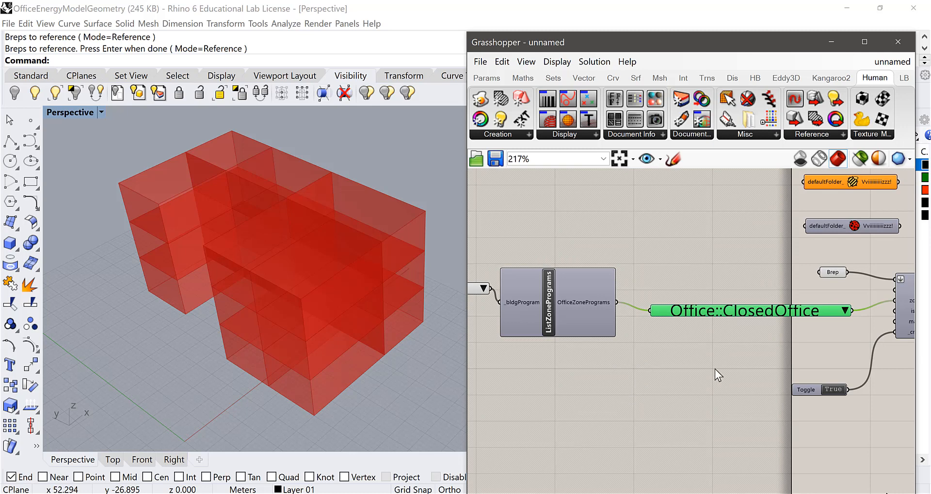
pyautogui.scroll(-1, 715, 368)
pyautogui.moveTo(809, 287); pyautogui.dragTo(568, 242)
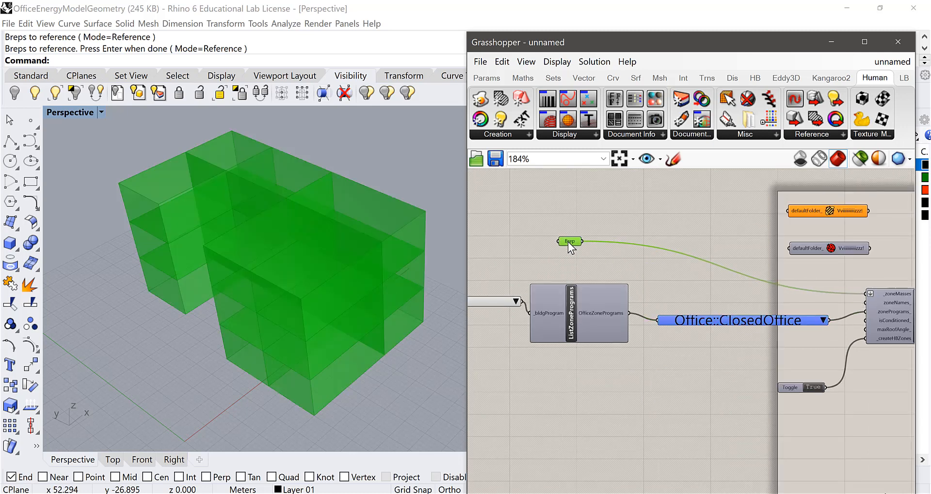
pyautogui.click(633, 246)
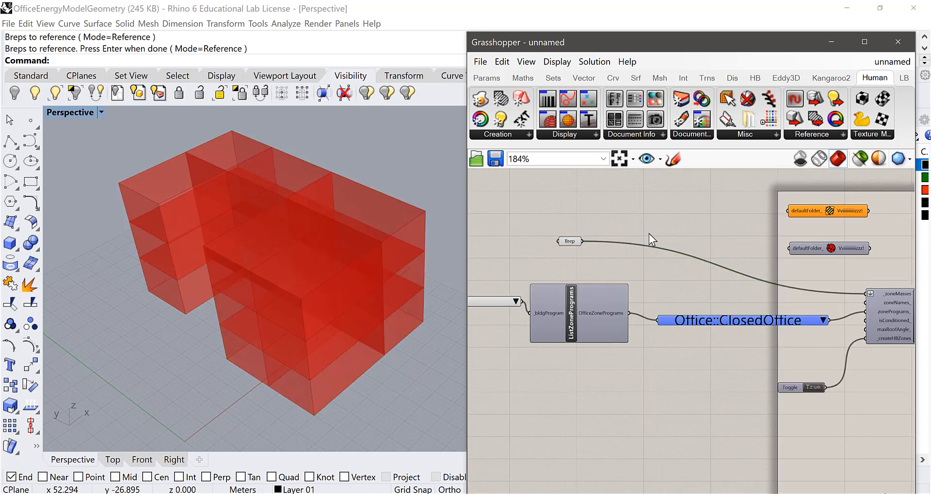
# Step: Add a List Item component beside the Brep parameter and connect Brep to its L input
pyautogui.doubleClick(647, 230)
pyautogui.write('L')
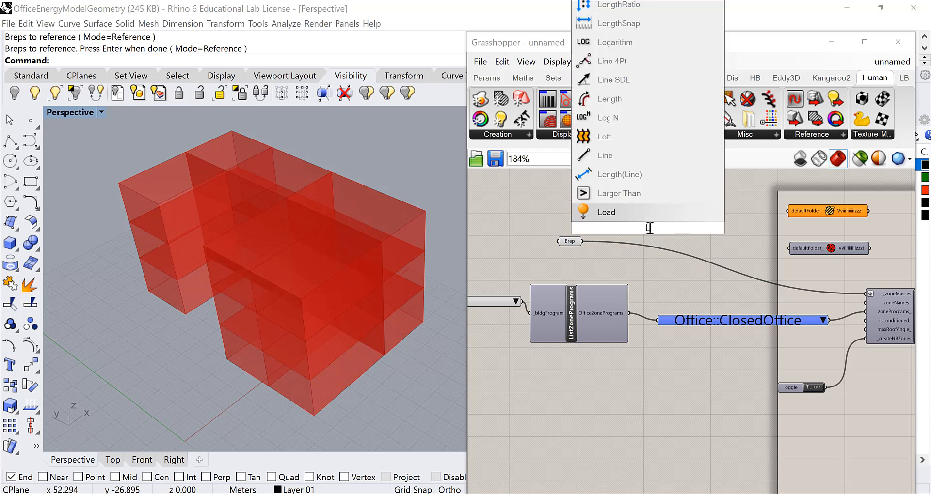
pyautogui.press('BackSpace')
pyautogui.write('t')
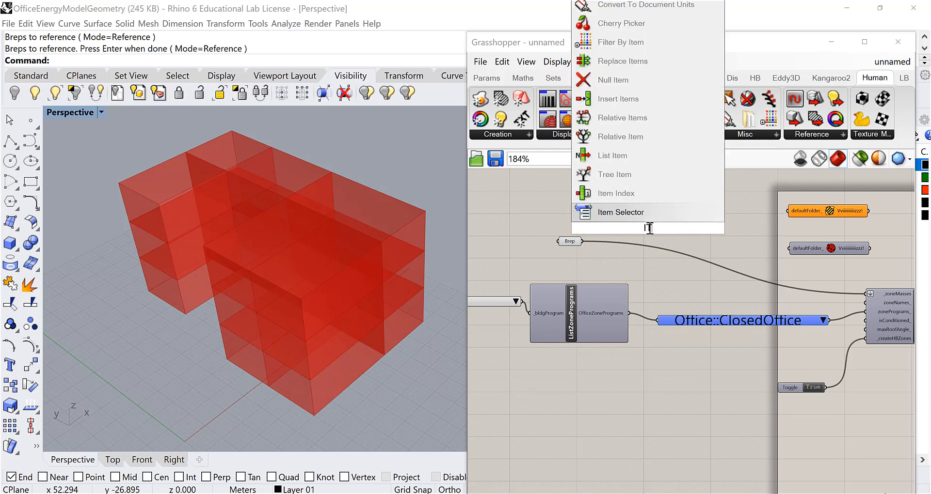
pyautogui.press('BackSpace')
pyautogui.press('BackSpace')
pyautogui.write('LIS')
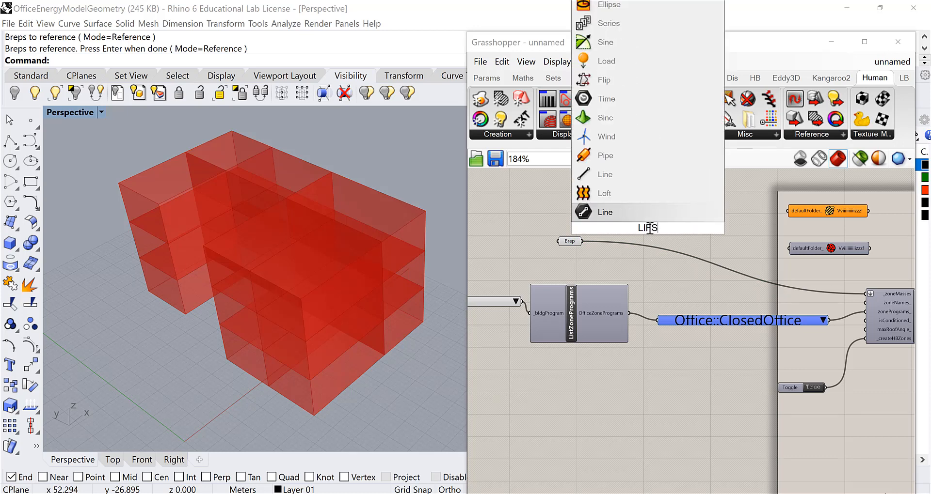
pyautogui.write('T')
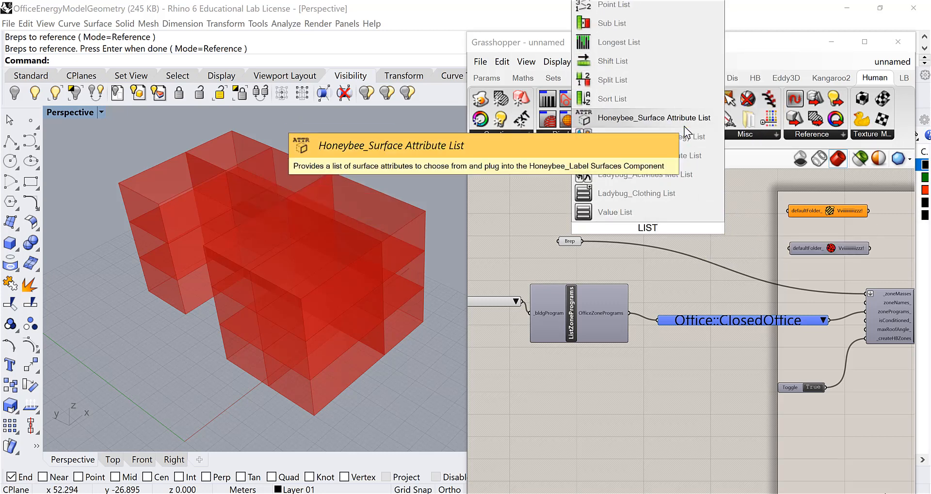
pyautogui.write(' ITEM')
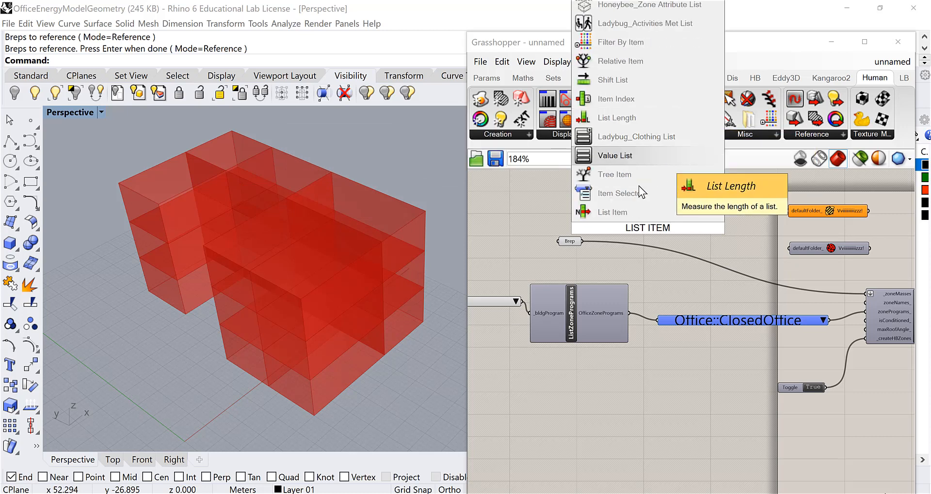
pyautogui.click(626, 210)
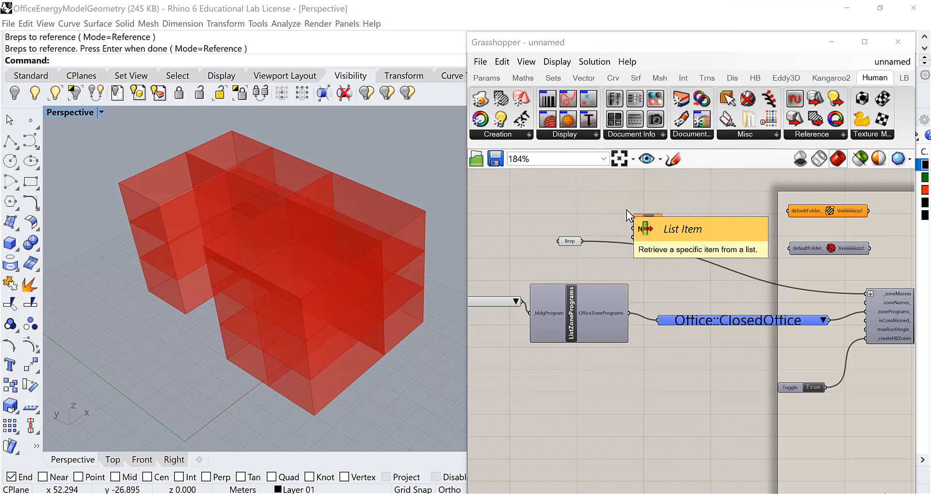
pyautogui.moveTo(581, 241); pyautogui.dragTo(694, 238)
pyautogui.scroll(3, 684, 255)
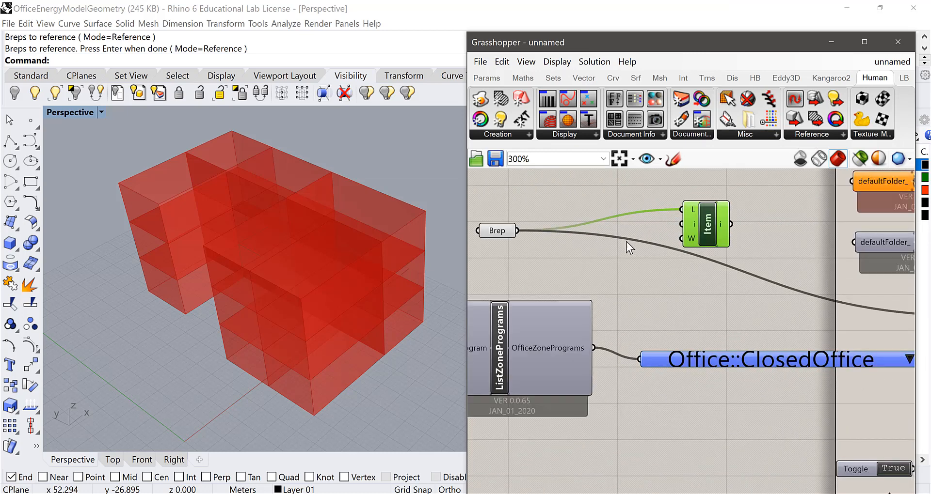
# Step: Add a Panel between Brep and List Item and turn off its Multiline Data option
pyautogui.doubleClick(609, 262)
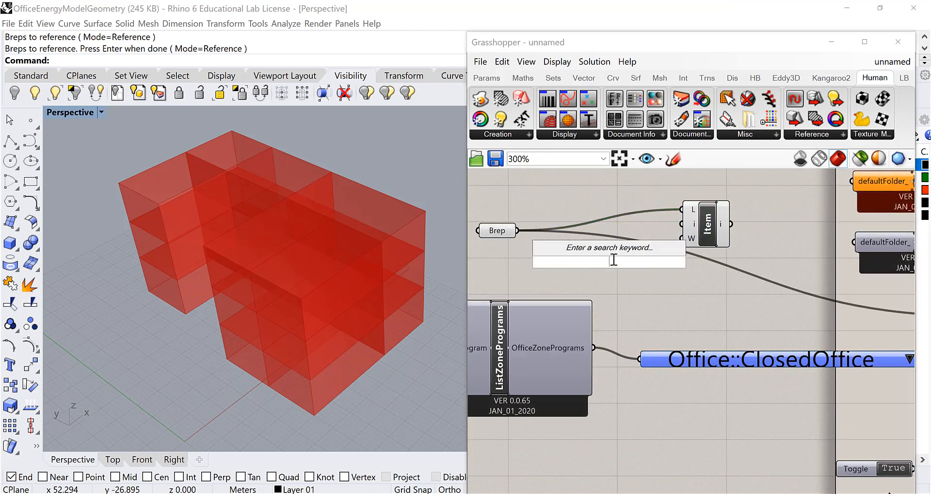
pyautogui.write('panel')
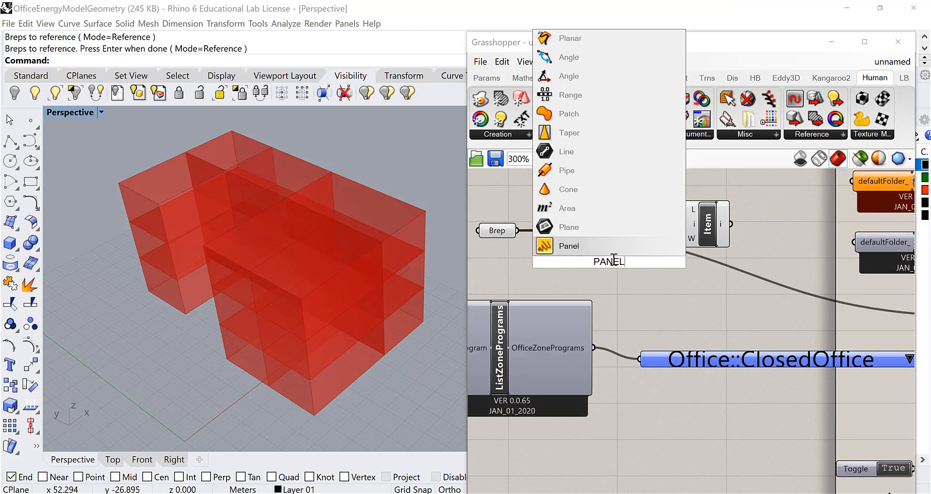
pyautogui.press('Return')
pyautogui.click(647, 254)
pyautogui.rightClick(648, 255)
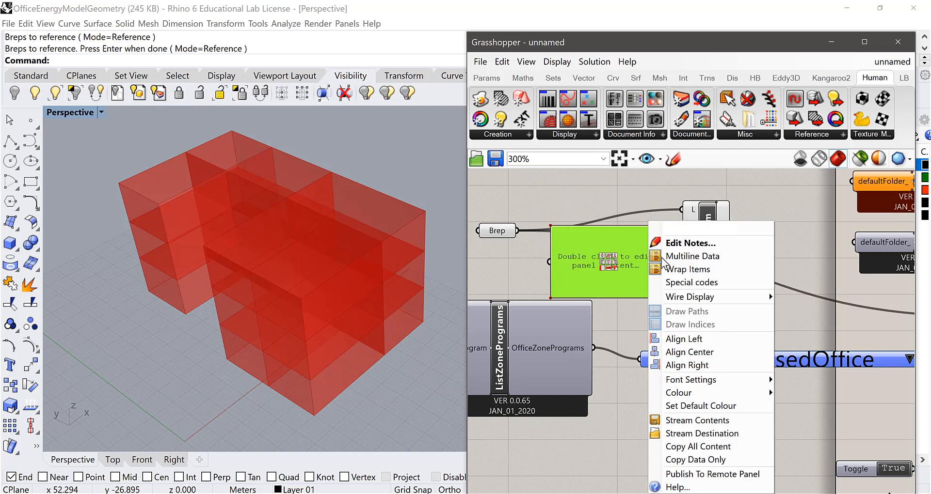
pyautogui.click(696, 257)
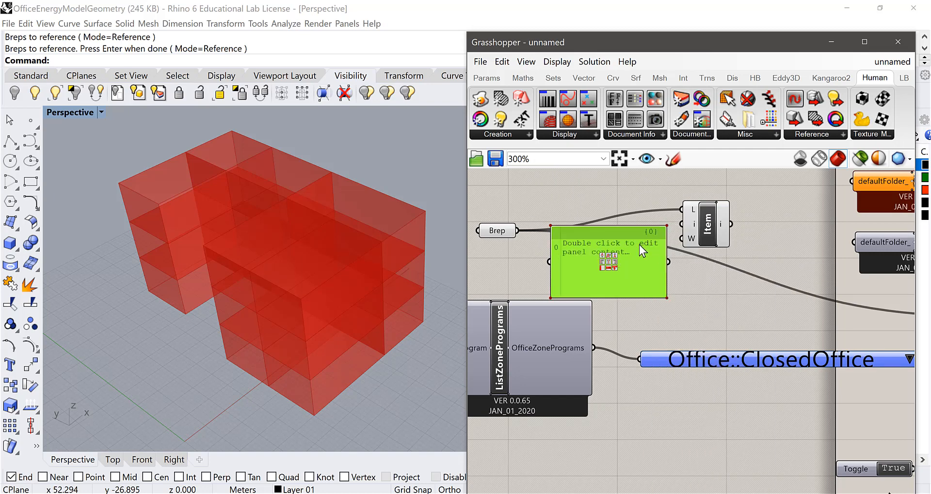
# Step: Enter 1, 5 and 4 on separate lines in the Panel and connect it to List Item's i input
pyautogui.doubleClick(639, 246)
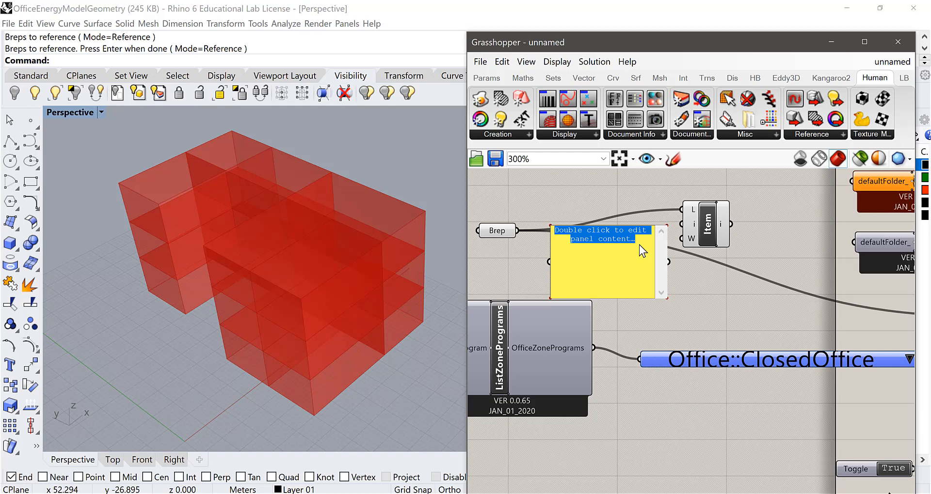
pyautogui.write('1')
pyautogui.press('Return')
pyautogui.write('5')
pyautogui.press('Return')
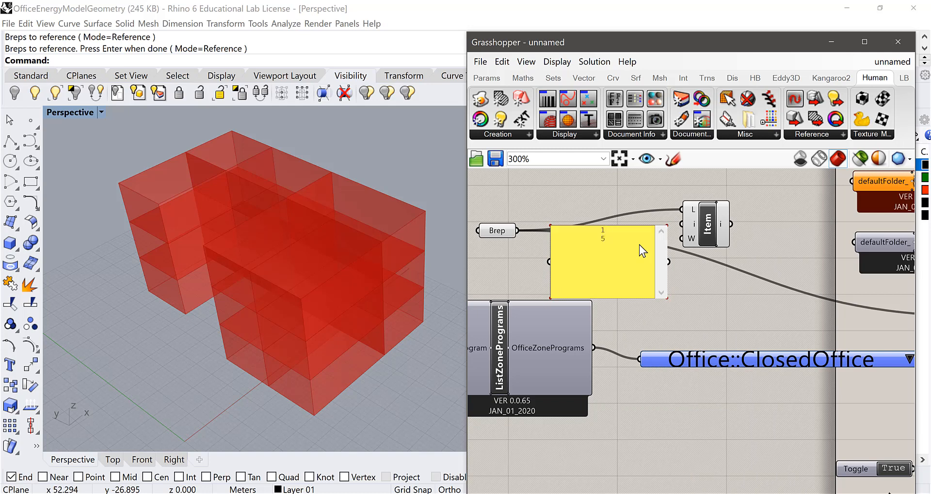
pyautogui.write('4')
pyautogui.click(746, 315)
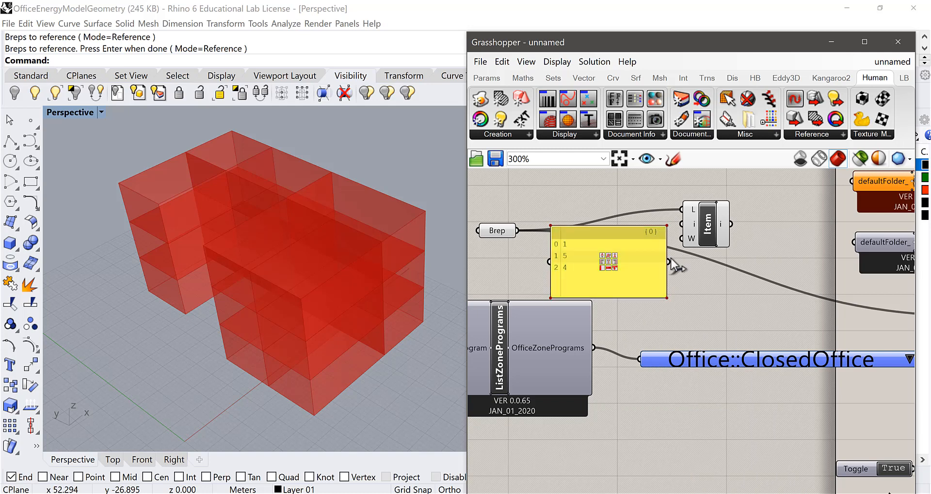
pyautogui.moveTo(668, 262); pyautogui.dragTo(714, 243)
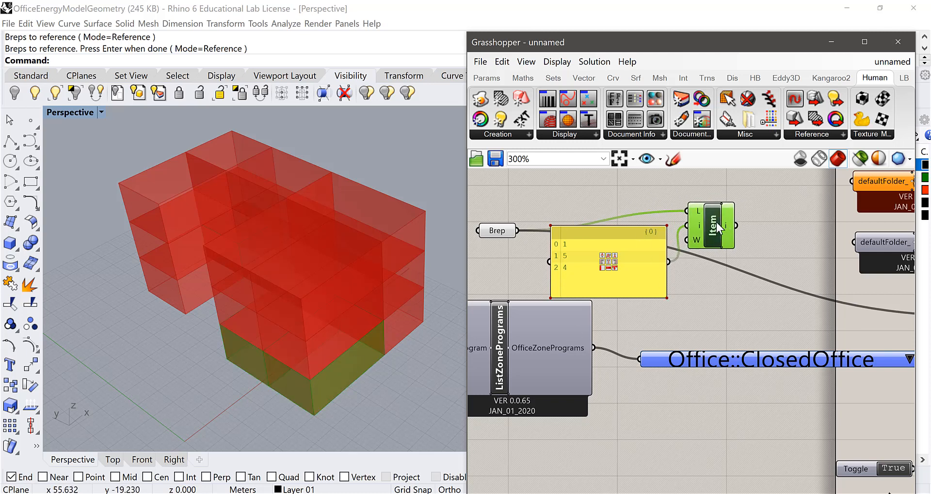
# Step: Examine the masses picked by List Item in the Perspective view from below and from the side
pyautogui.scroll(-3, 349, 334)
pyautogui.moveTo(350, 359); pyautogui.dragTo(347, 293, button='right')
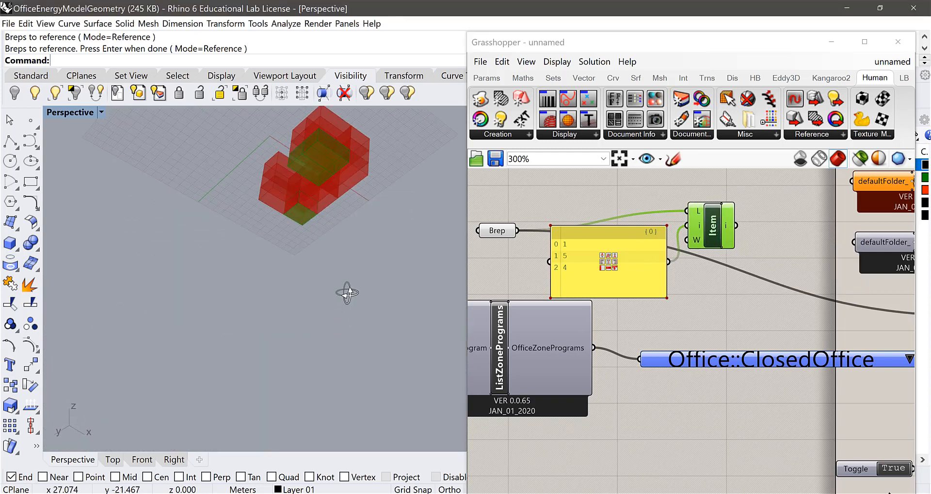
pyautogui.scroll(3, 320, 156)
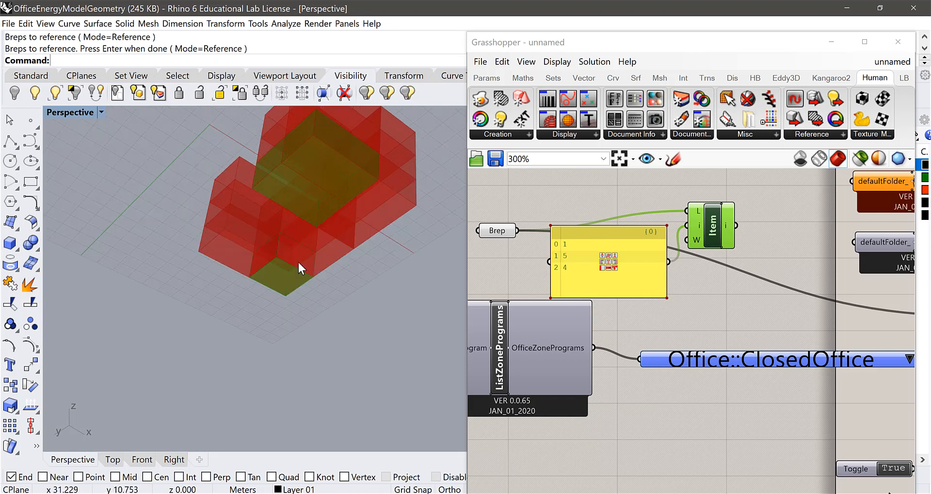
pyautogui.scroll(-3, 353, 208)
pyautogui.moveTo(354, 208); pyautogui.dragTo(350, 262, button='right')
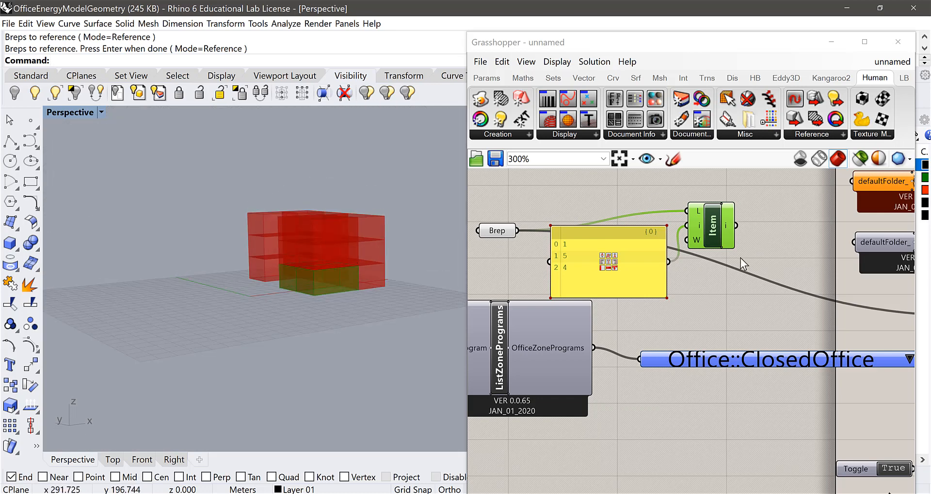
# Step: Move the Brep parameter, index Panel and List Item together farther above ListZonePrograms
pyautogui.scroll(-3, 734, 222)
pyautogui.scroll(2, 775, 225)
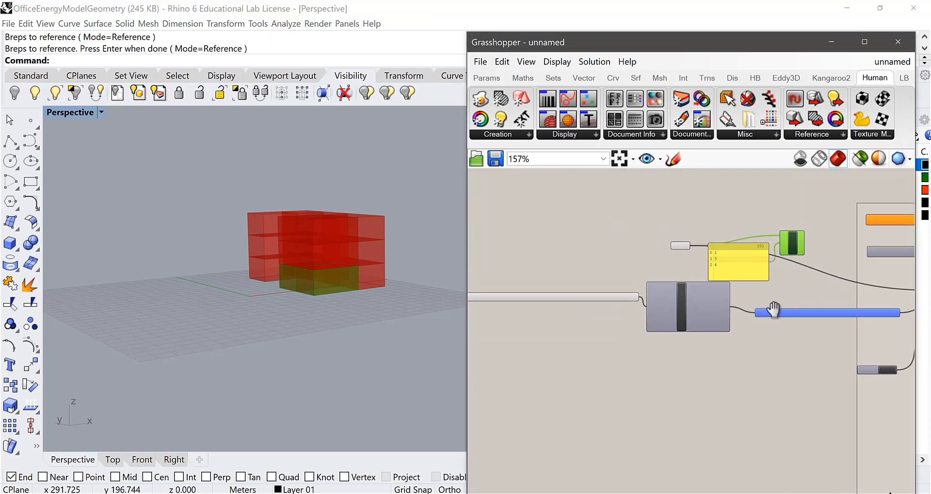
pyautogui.moveTo(802, 211); pyautogui.dragTo(620, 264)
pyautogui.moveTo(798, 264); pyautogui.dragTo(578, 220)
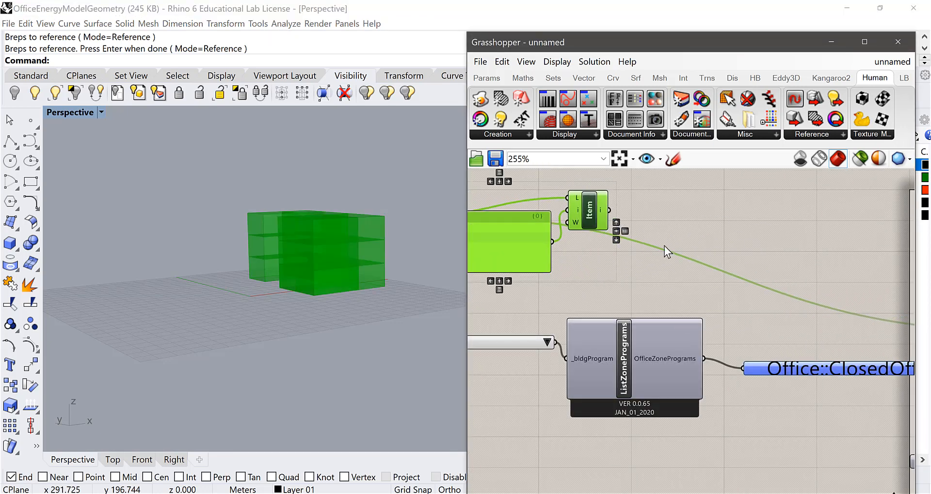
# Step: Shift Mass2Zone and the Office::ClosedOffice selector slightly to tidy their layout
pyautogui.scroll(-2, 719, 310)
pyautogui.moveTo(718, 309); pyautogui.dragTo(728, 390, button='right')
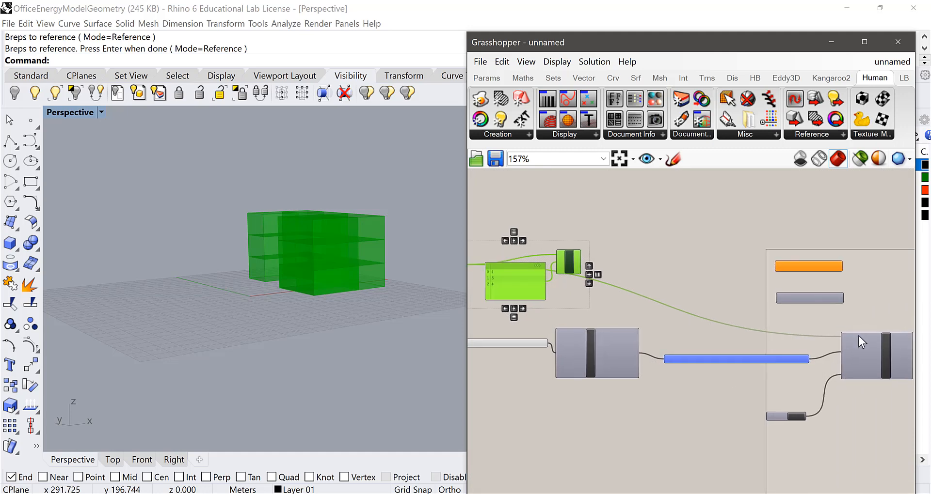
pyautogui.scroll(2, 879, 368)
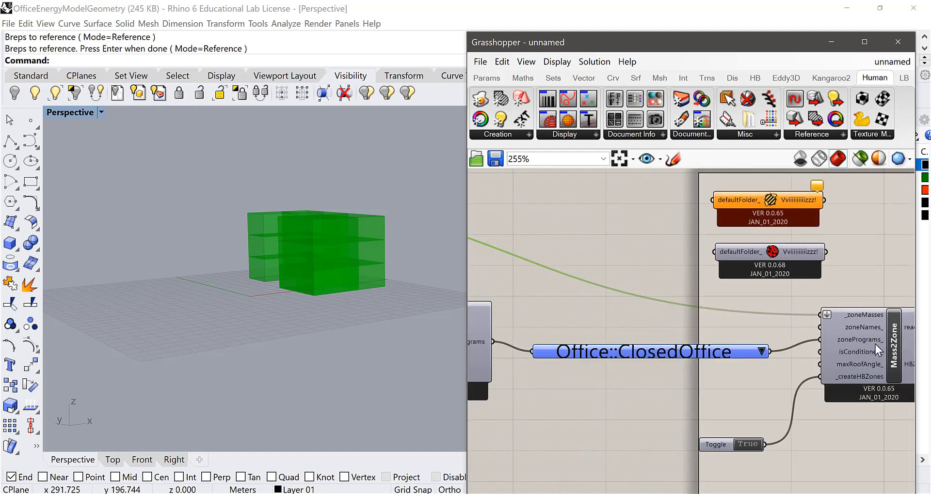
pyautogui.moveTo(894, 343); pyautogui.dragTo(883, 348)
pyautogui.moveTo(669, 356); pyautogui.dragTo(651, 364)
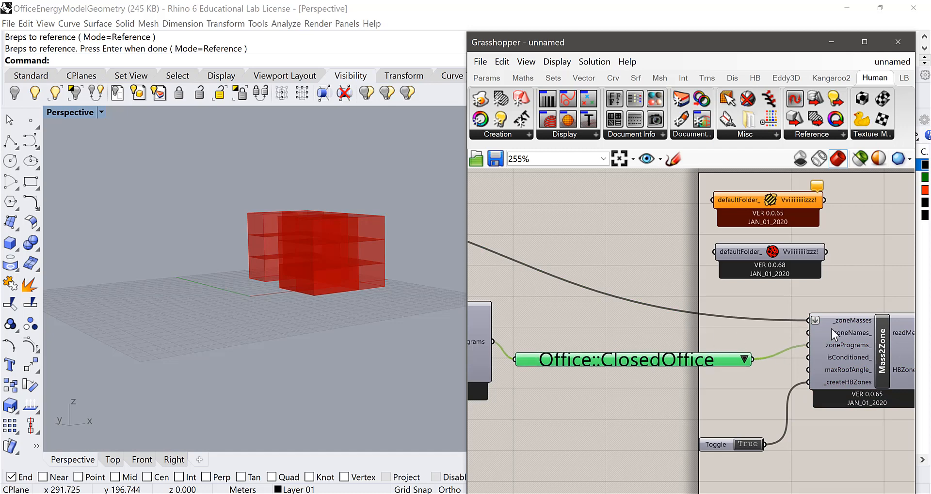
# Step: Delete the List Item component and the index Panel above ListZonePrograms
pyautogui.scroll(-3, 741, 361)
pyautogui.moveTo(661, 335); pyautogui.dragTo(733, 330, button='right')
pyautogui.scroll(3, 590, 286)
pyautogui.moveTo(701, 216); pyautogui.dragTo(592, 304)
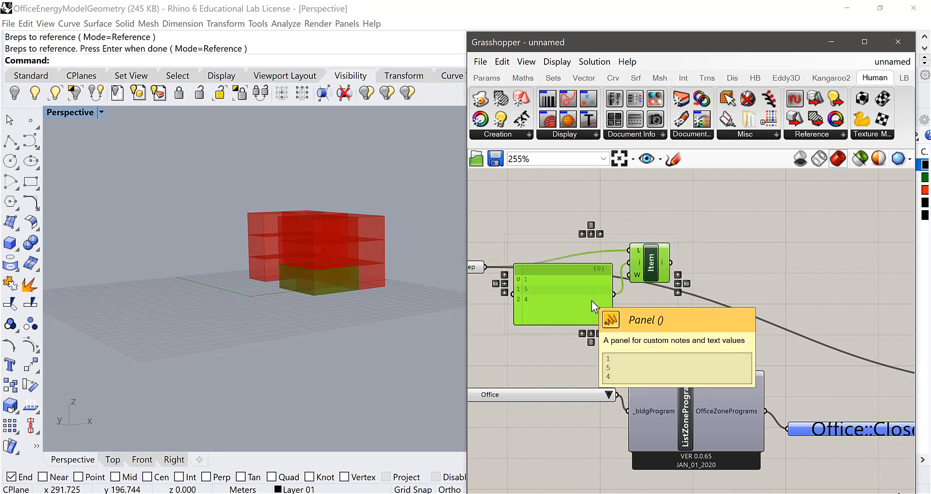
pyautogui.press('Delete')
pyautogui.scroll(-3, 616, 308)
pyautogui.scroll(2, 809, 368)
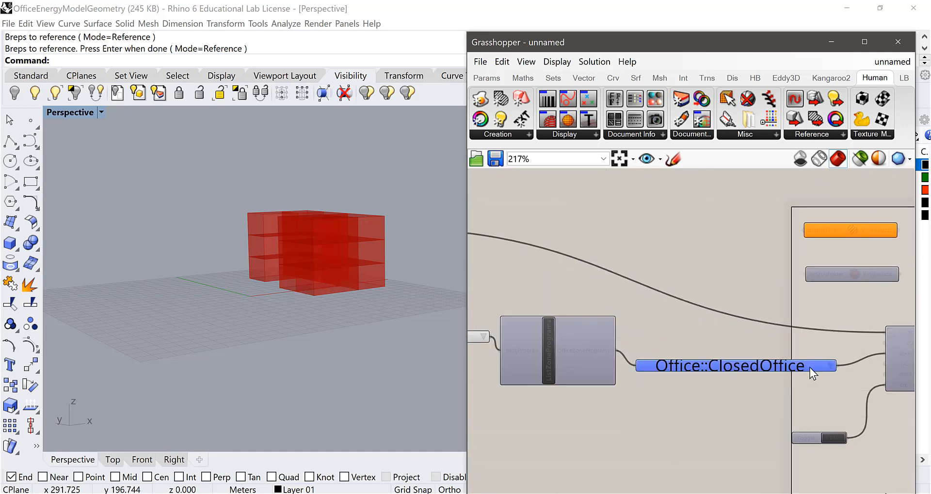
# Step: Move the Brep parameter close to Mass2Zone, just above the Office::ClosedOffice selector
pyautogui.click(778, 366)
pyautogui.scroll(-2, 720, 314)
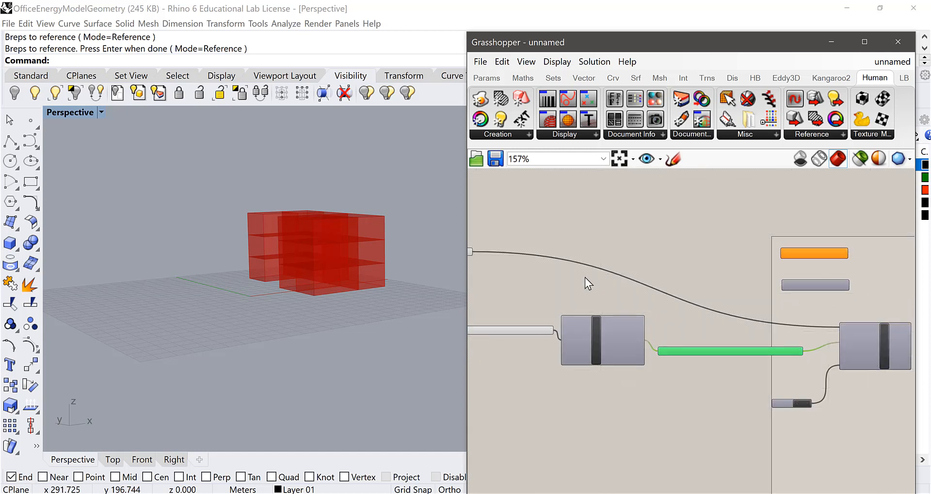
pyautogui.moveTo(534, 286); pyautogui.dragTo(613, 286, button='right')
pyautogui.moveTo(547, 254); pyautogui.dragTo(757, 326)
pyautogui.click(795, 332)
pyautogui.scroll(3, 770, 320)
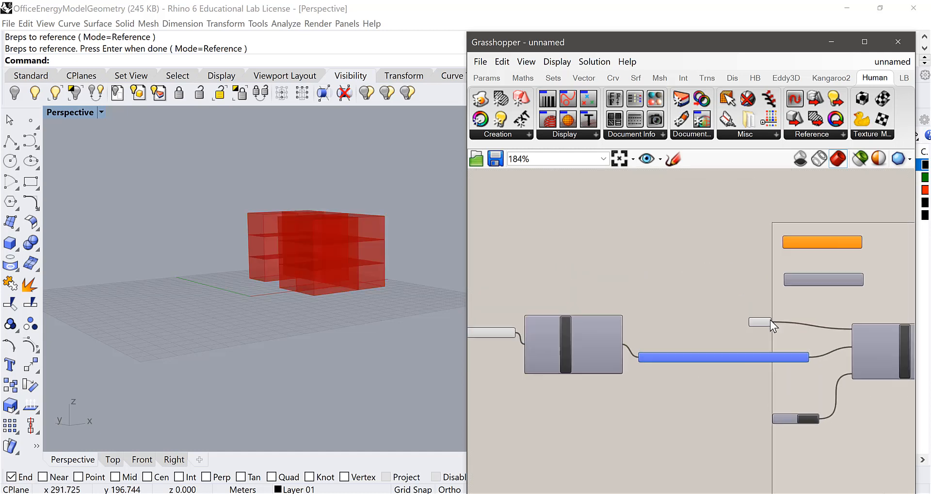
pyautogui.click(763, 322)
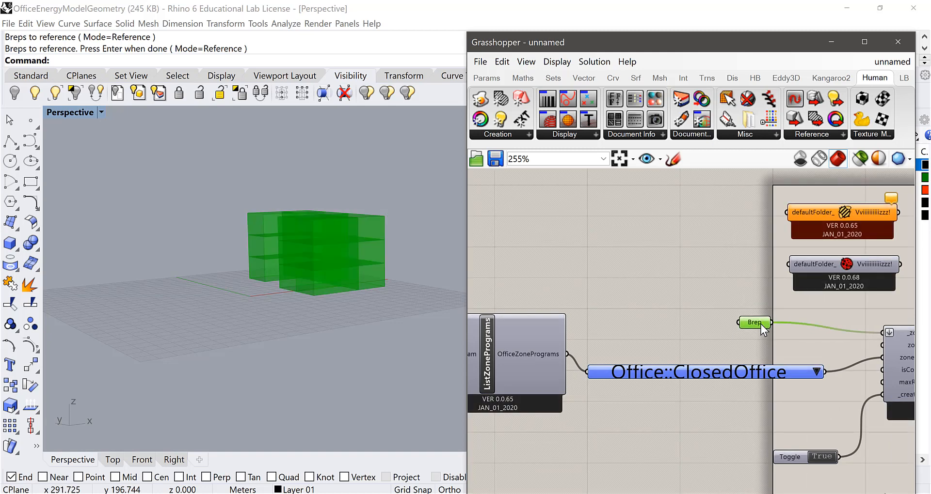
# Step: Place a Honeybee_Decompose Based On Type component to the right of Mass2Zone
pyautogui.scroll(-3, 761, 324)
pyautogui.click(856, 332)
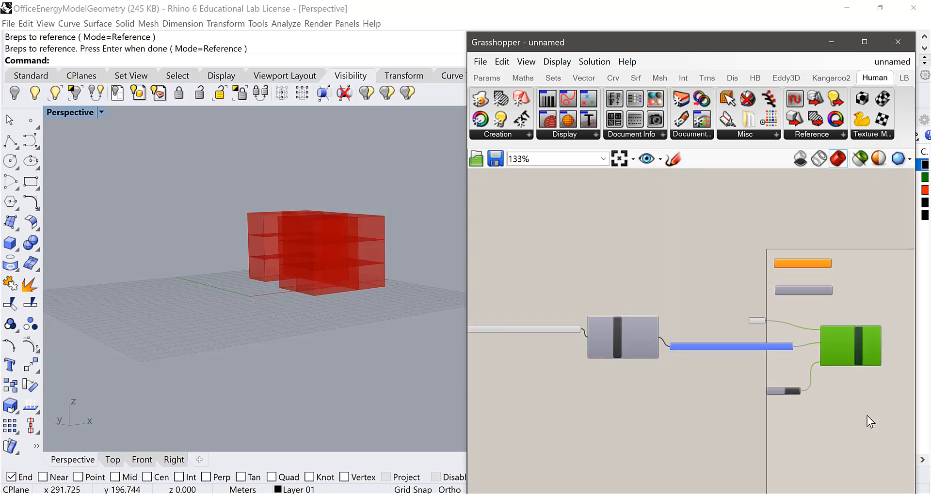
pyautogui.moveTo(866, 416); pyautogui.dragTo(710, 385, button='right')
pyautogui.scroll(3, 752, 312)
pyautogui.scroll(1, 752, 312)
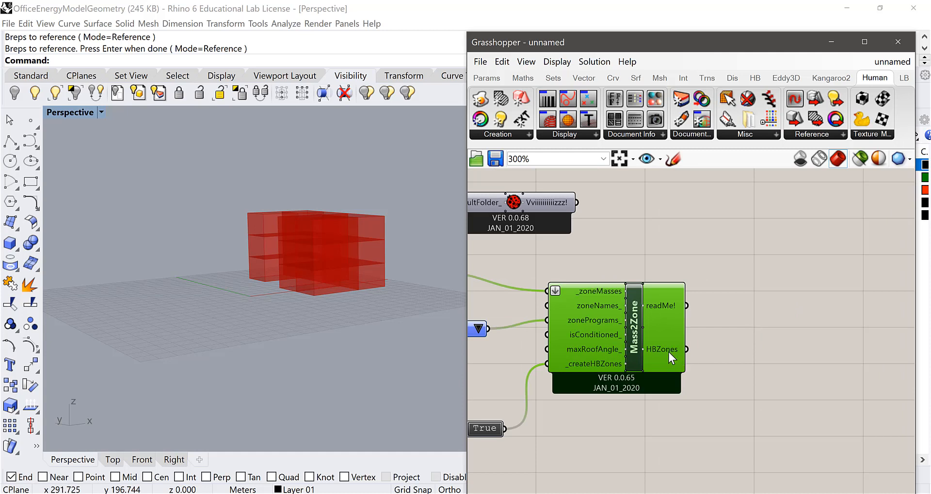
pyautogui.moveTo(667, 353)
pyautogui.click(753, 85)
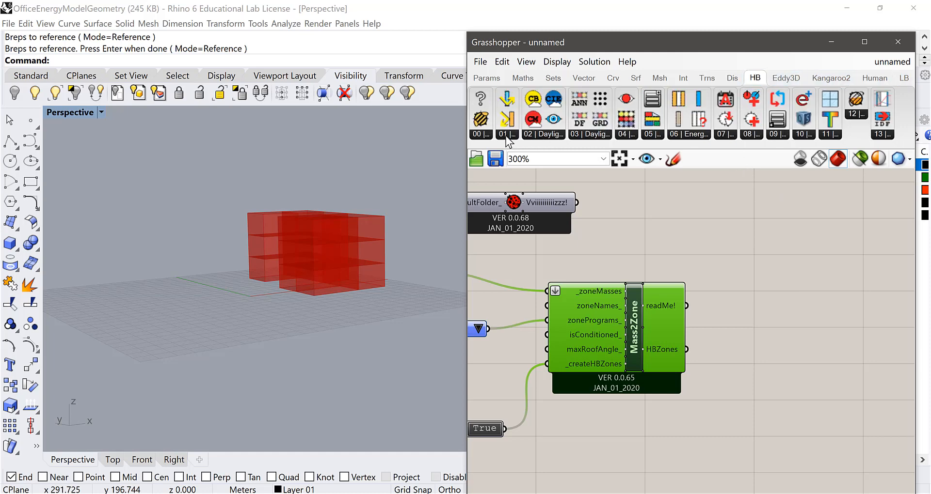
pyautogui.click(483, 135)
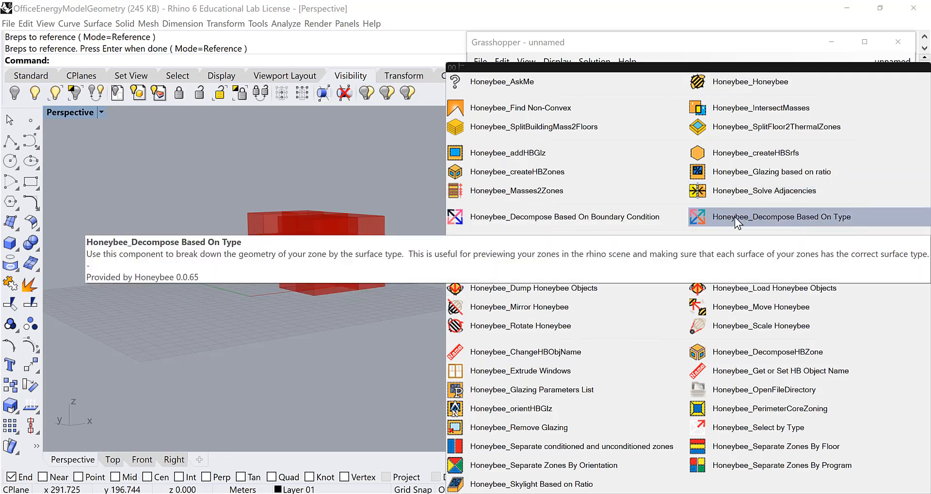
pyautogui.click(805, 217)
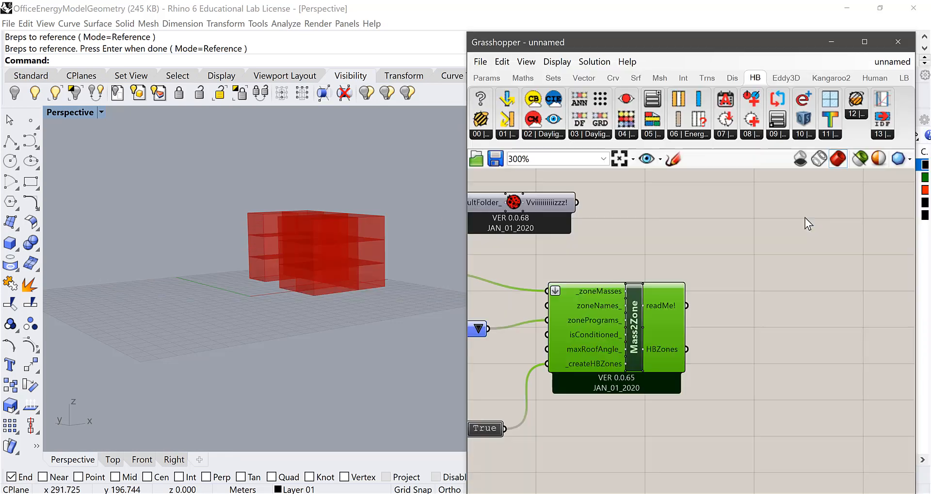
pyautogui.click(823, 288)
# Step: Connect Mass2Zone's HBZones output to decomposeByType's _HBZone input and shift decomposeByType slightly farther away
pyautogui.scroll(-2, 800, 376)
pyautogui.moveTo(771, 371); pyautogui.dragTo(664, 359, button='right')
pyautogui.scroll(2, 664, 358)
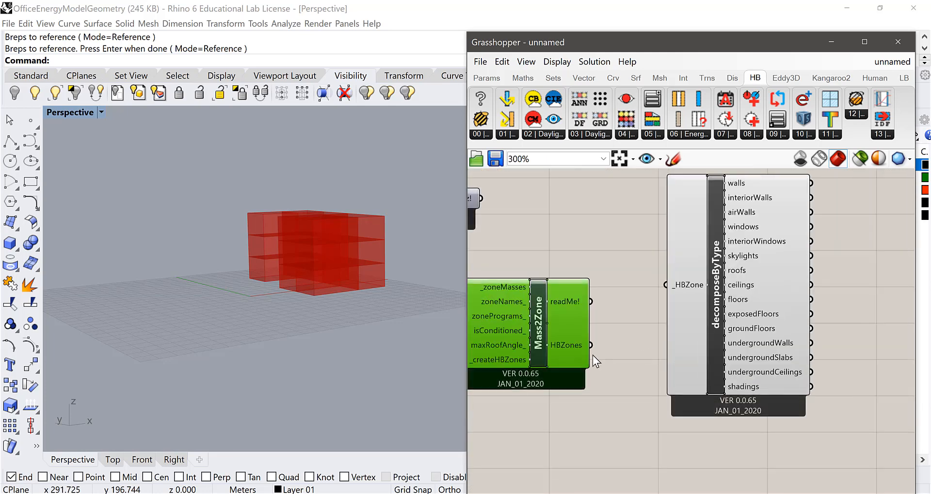
pyautogui.moveTo(591, 345); pyautogui.dragTo(665, 285)
pyautogui.moveTo(718, 300); pyautogui.dragTo(757, 312)
pyautogui.click(651, 220)
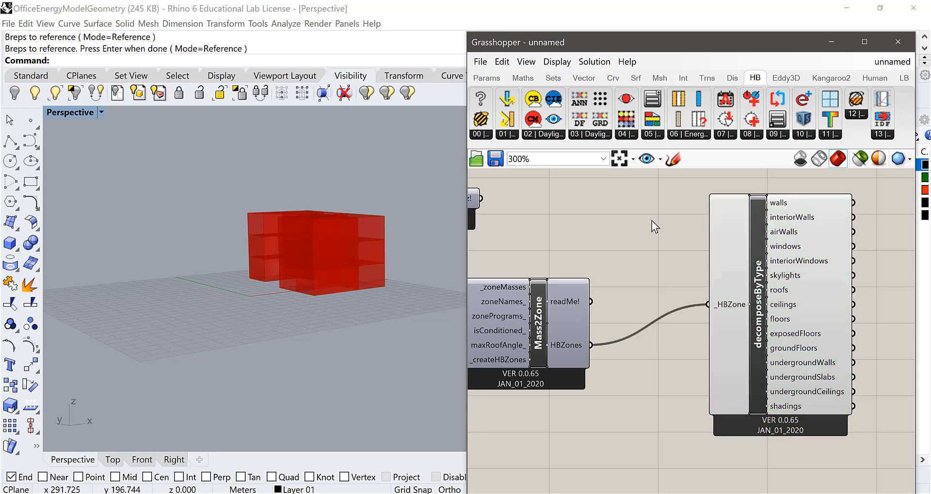
# Step: Turn off the preview of the Brep parameter and of the decomposeByType component
pyautogui.scroll(-2, 680, 271)
pyautogui.moveTo(680, 271); pyautogui.dragTo(693, 296, button='right')
pyautogui.moveTo(727, 331); pyautogui.dragTo(779, 329, button='right')
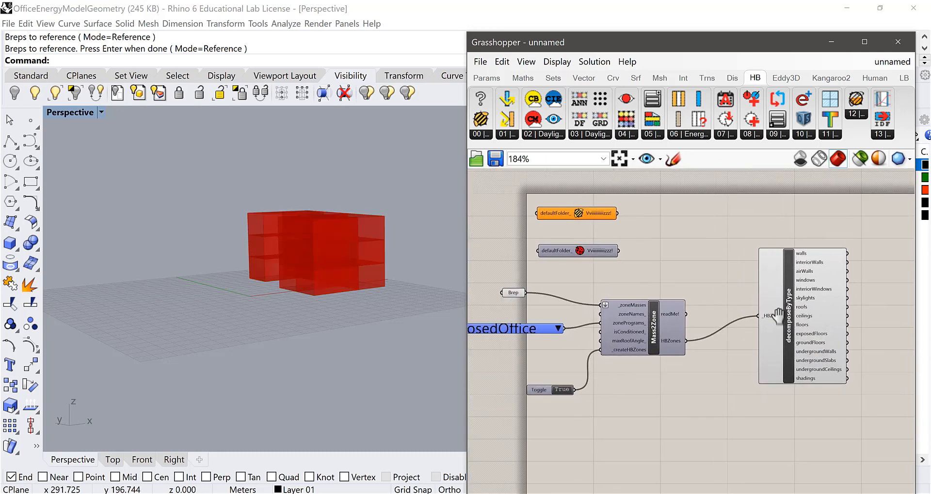
pyautogui.click(524, 292)
pyautogui.rightClick(510, 248)
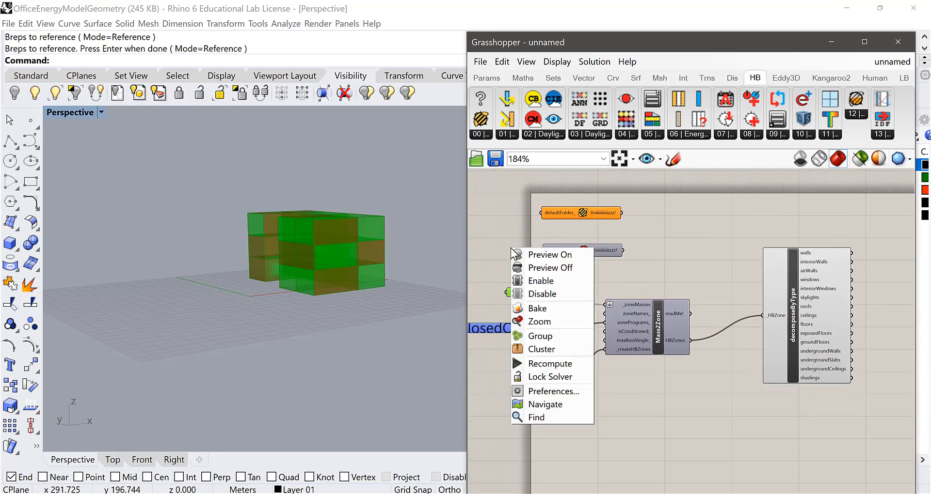
pyautogui.click(551, 267)
pyautogui.scroll(-2, 697, 238)
pyautogui.click(746, 278)
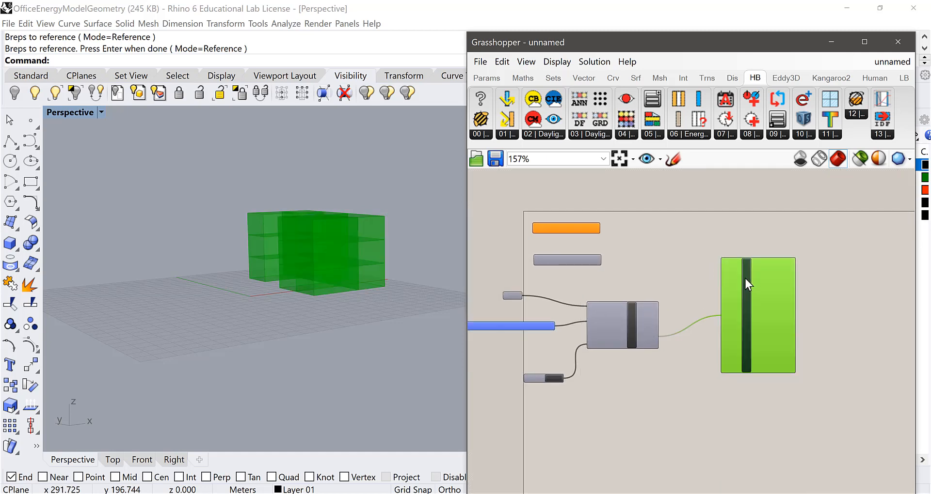
pyautogui.rightClick(732, 225)
pyautogui.click(770, 244)
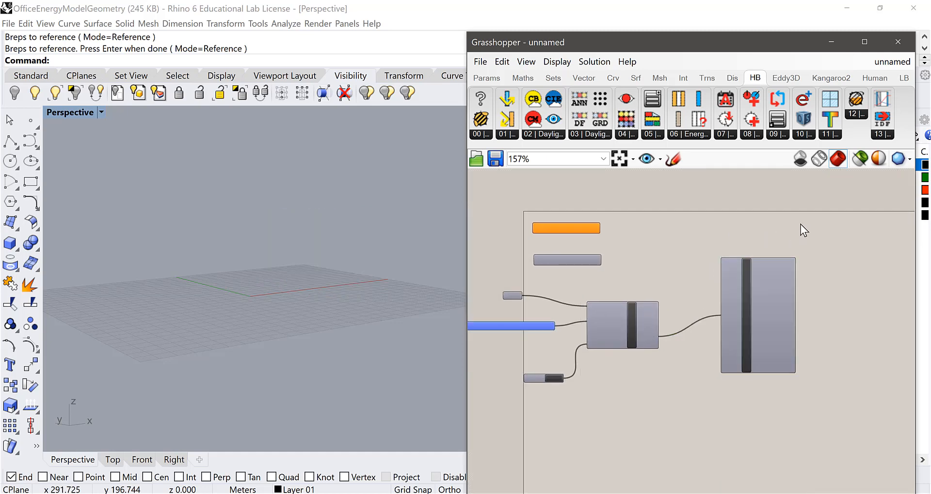
# Step: Add a Custom Preview component beside decomposeByType and connect the walls output to its G input
pyautogui.scroll(3, 856, 299)
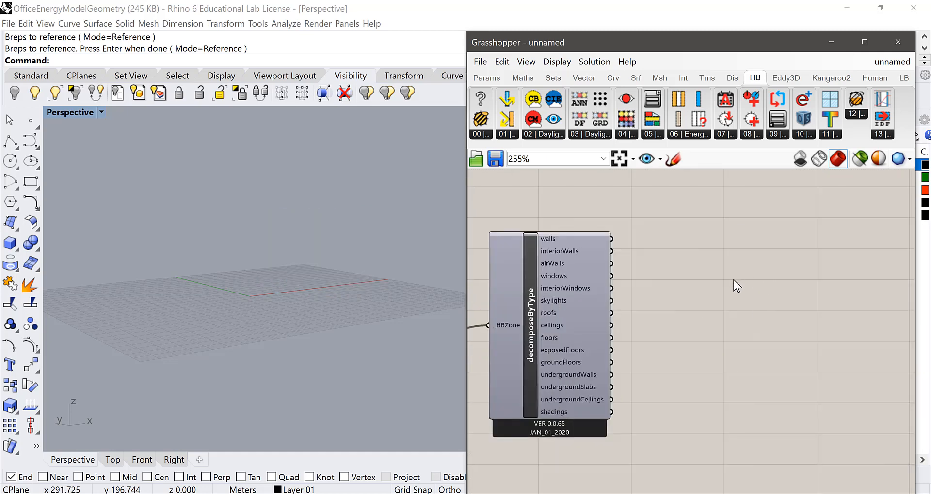
pyautogui.doubleClick(734, 280)
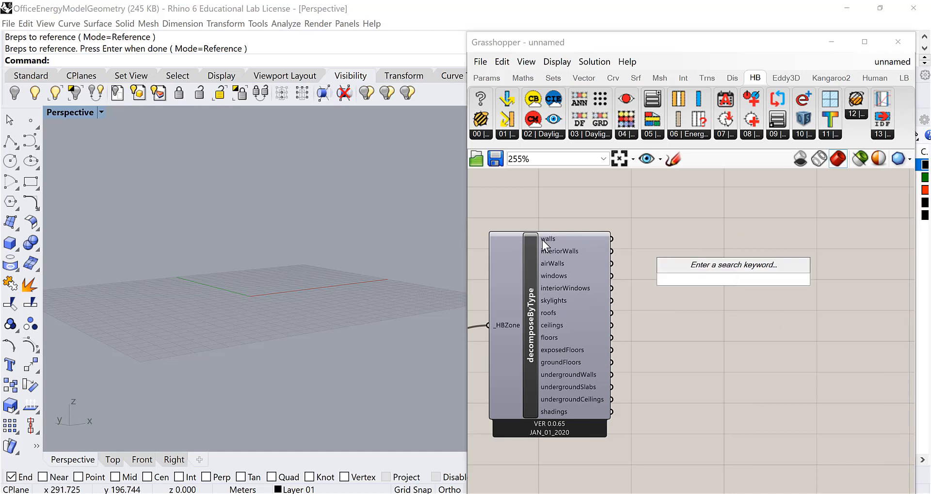
pyautogui.doubleClick(701, 316)
pyautogui.write('PREVIEW')
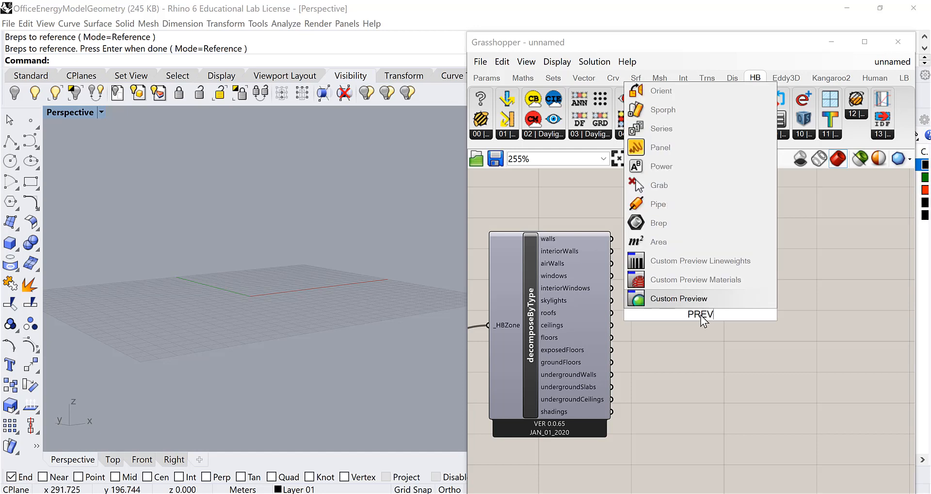
pyautogui.click(702, 299)
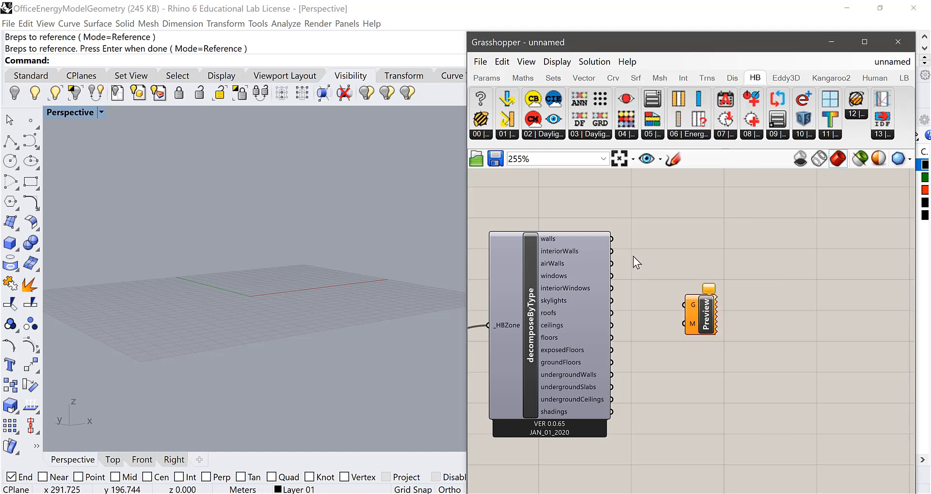
pyautogui.moveTo(612, 239); pyautogui.dragTo(719, 258)
pyautogui.click(696, 339)
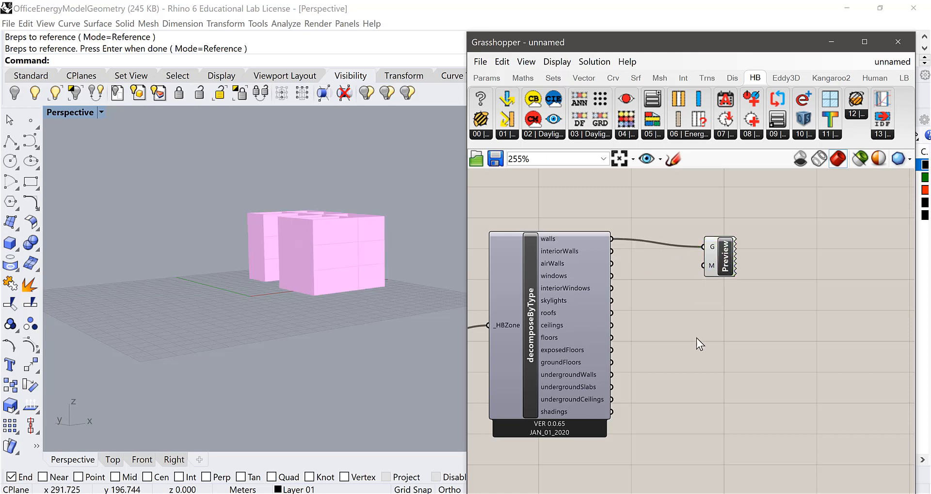
# Step: Move the Custom Preview component slightly farther from decomposeByType and examine the wall surfaces from above
pyautogui.moveTo(389, 256); pyautogui.dragTo(380, 301, button='right')
pyautogui.click(390, 252)
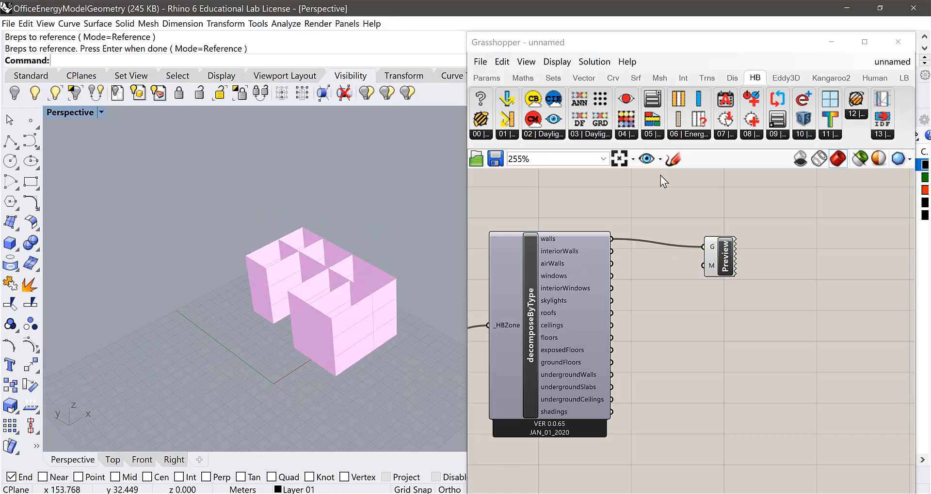
pyautogui.scroll(4, 715, 259)
pyautogui.moveTo(715, 260); pyautogui.dragTo(759, 261)
pyautogui.click(714, 273)
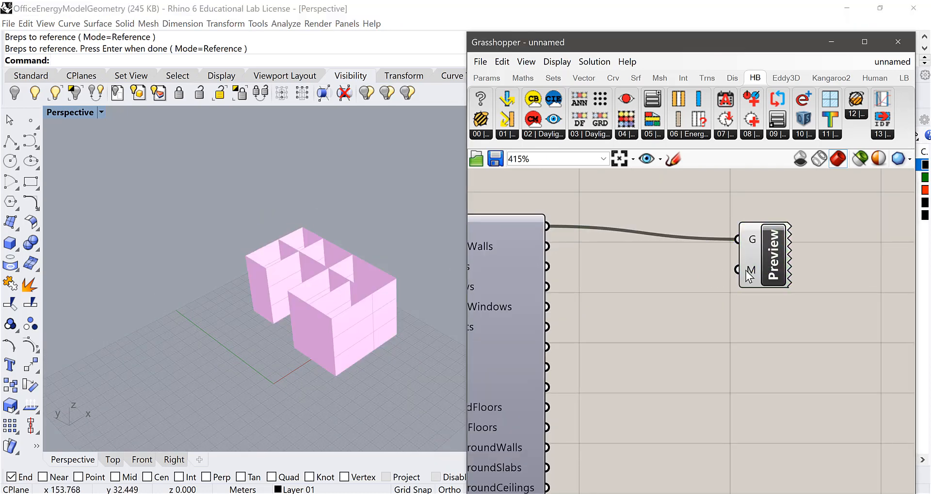
pyautogui.scroll(3, 304, 312)
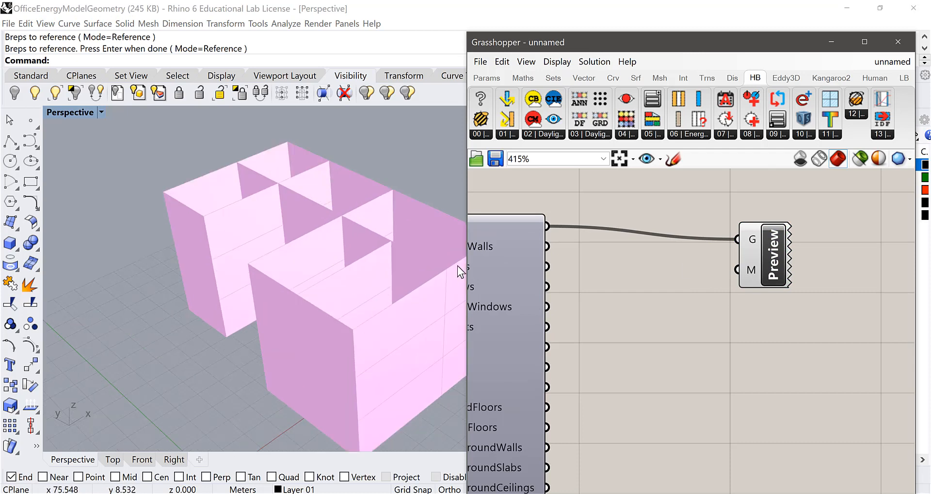
pyautogui.doubleClick(679, 284)
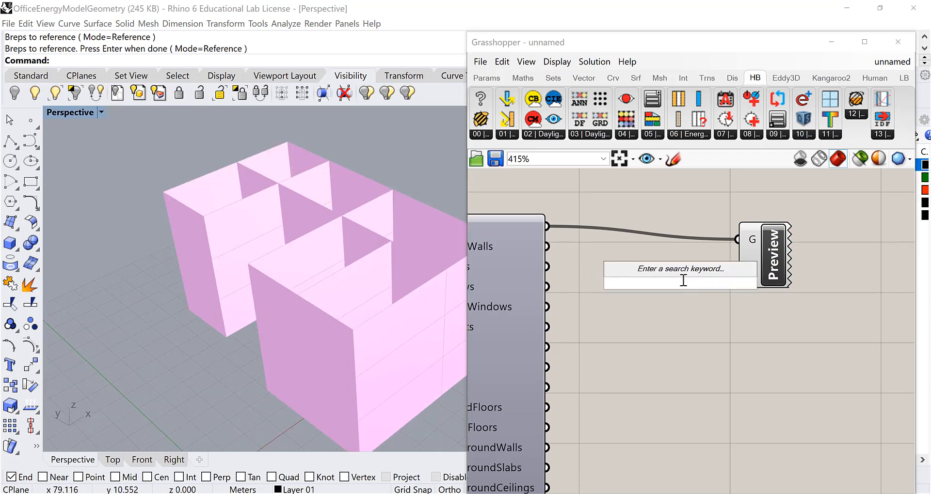
pyautogui.write('SWATCH')
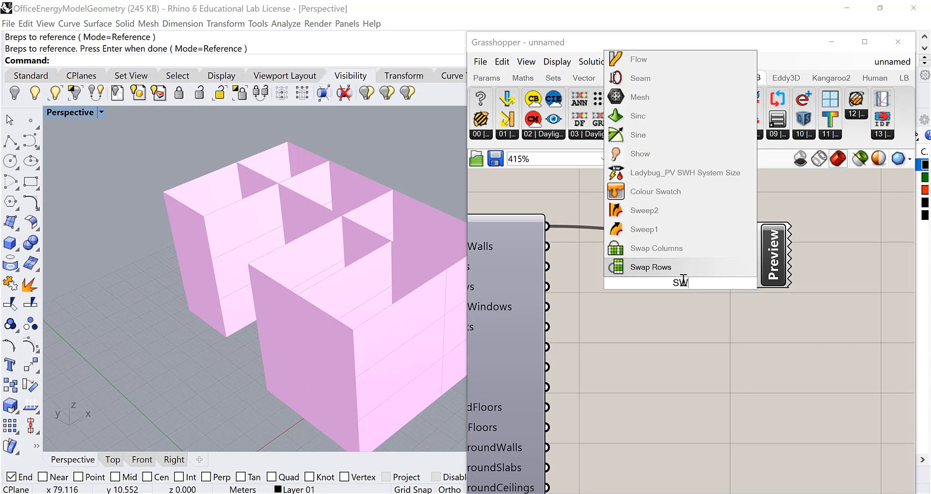
pyautogui.click(679, 255)
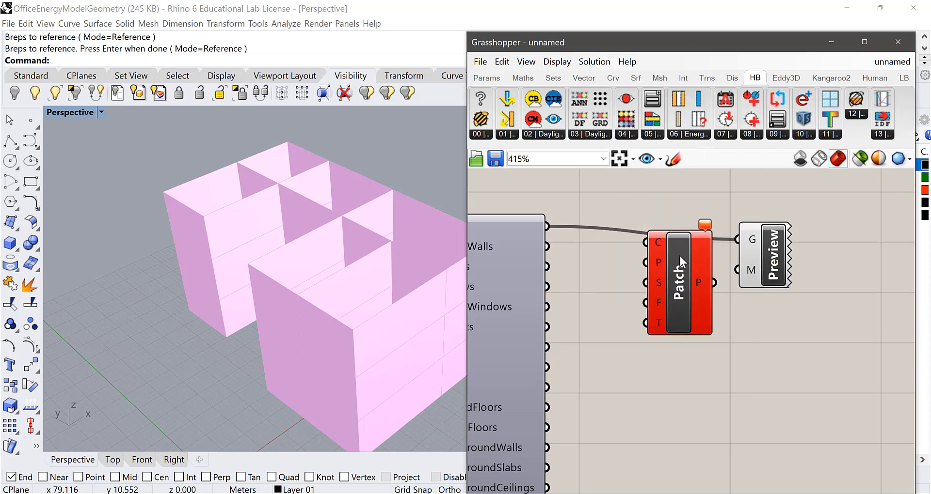
pyautogui.hotkey('ctrl', 'z')
# Step: Add a Colour Swatch beside the Custom Preview and connect it to the M input
pyautogui.doubleClick(688, 287)
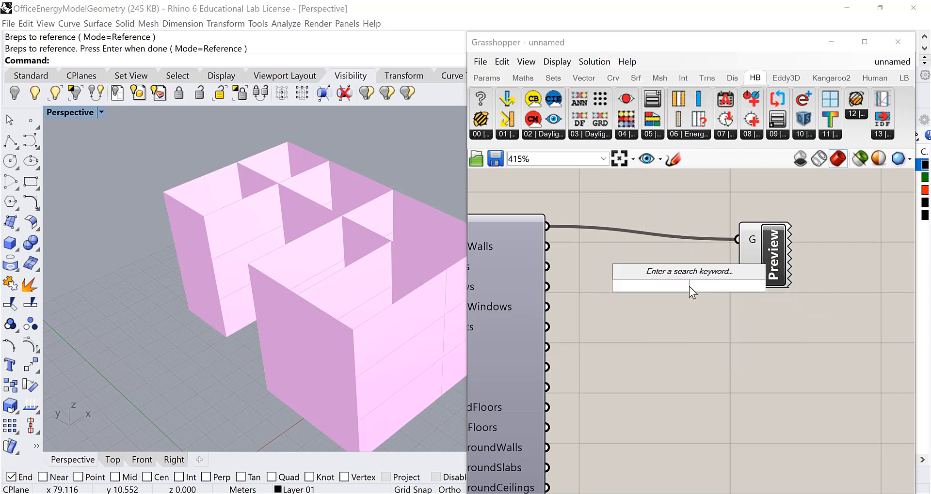
pyautogui.write('SWATCH')
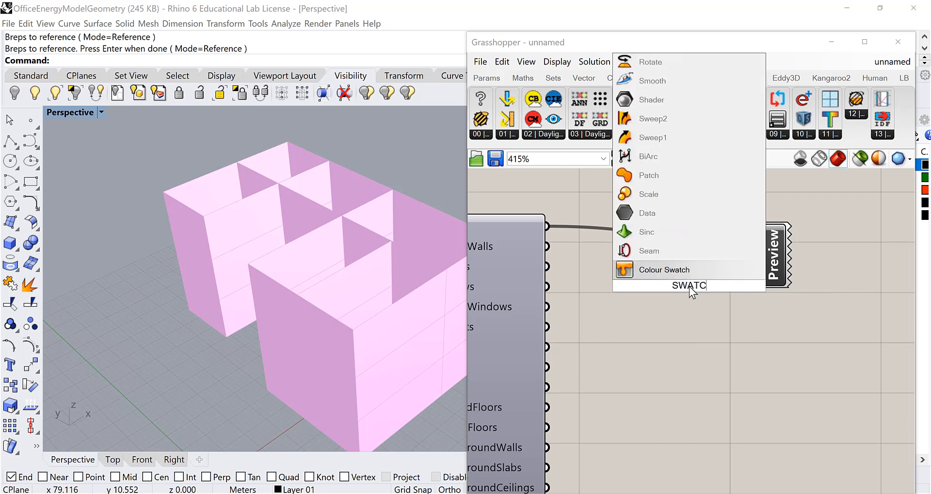
pyautogui.click(667, 270)
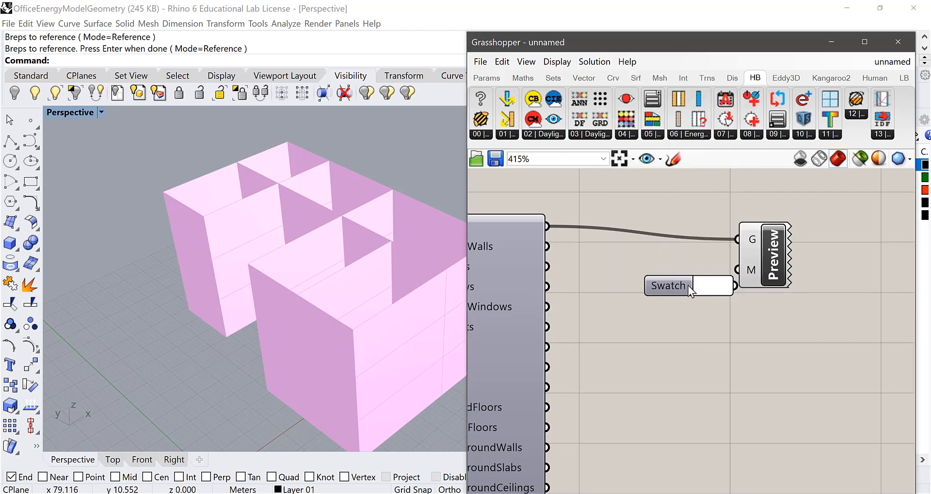
pyautogui.moveTo(664, 287); pyautogui.dragTo(645, 290)
pyautogui.moveTo(716, 290); pyautogui.dragTo(737, 270)
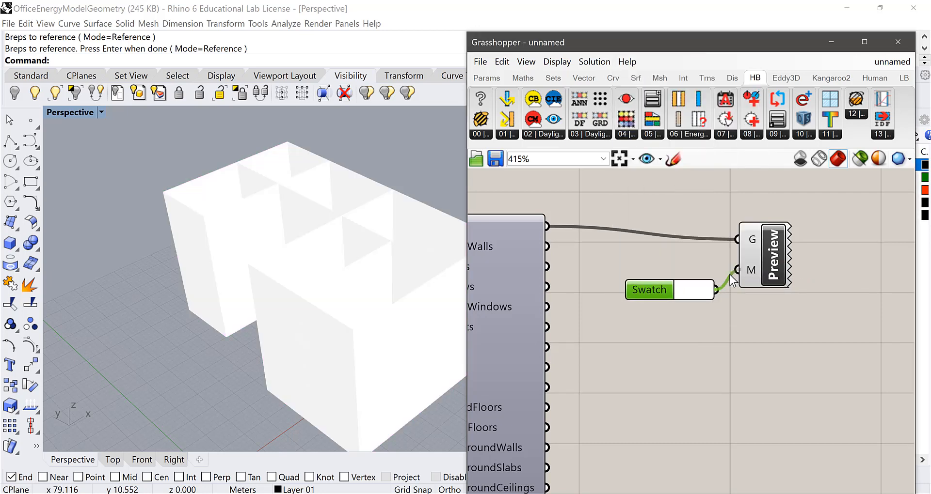
# Step: Set the wall preview's Colour Swatch to a light pink by raising the saturation at hue 0°
pyautogui.click(705, 289)
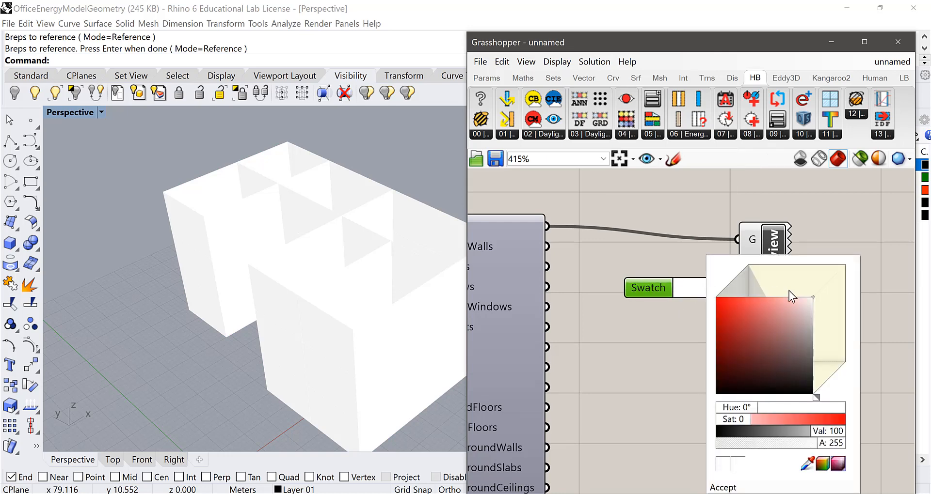
pyautogui.moveTo(761, 422); pyautogui.dragTo(775, 422)
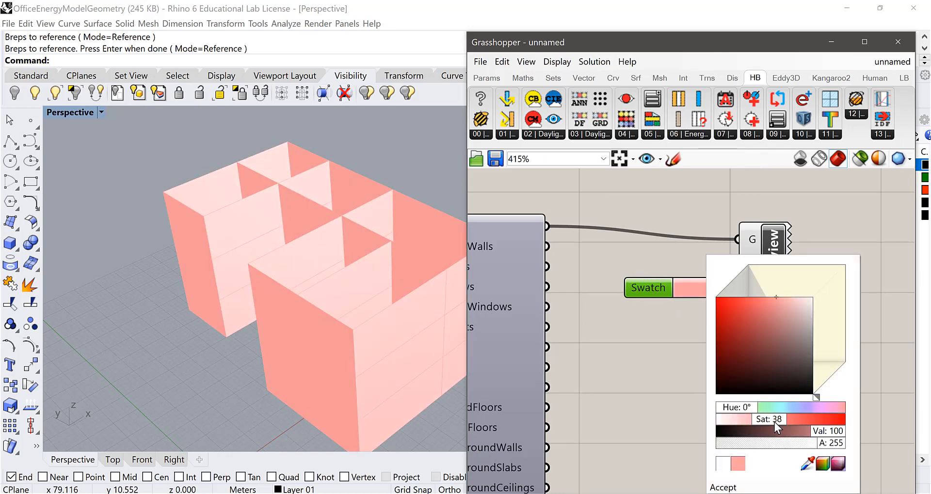
pyautogui.click(655, 402)
pyautogui.scroll(-3, 665, 258)
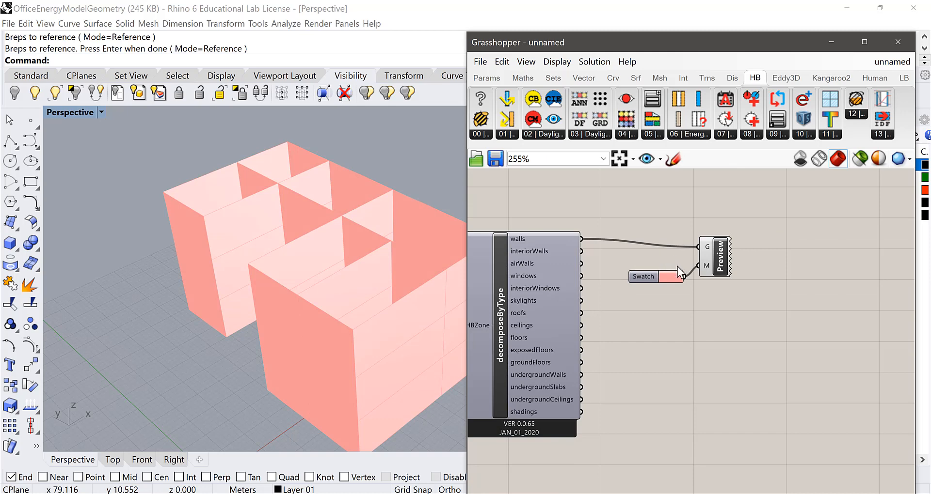
pyautogui.scroll(2, 624, 303)
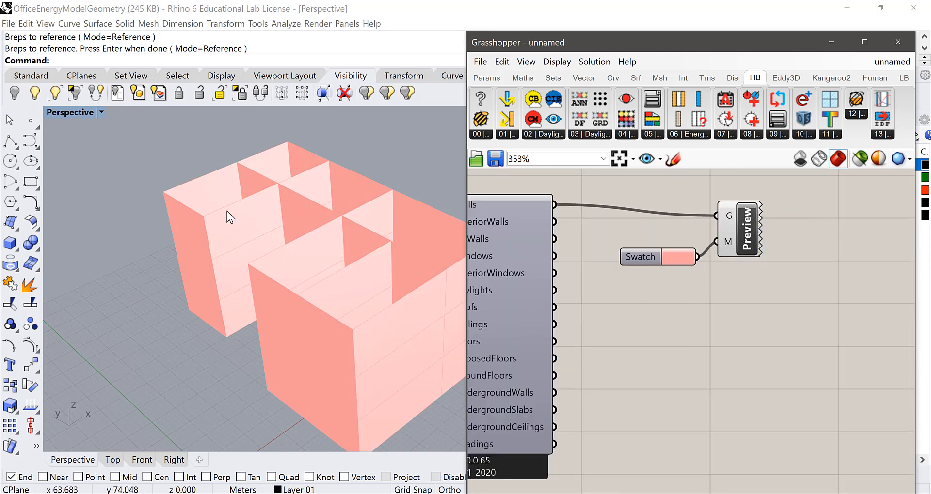
# Step: Duplicate the walls Custom Preview with its Colour Swatch, place the copy below, and connect the interiorWalls output to its G input
pyautogui.scroll(-1, 286, 227)
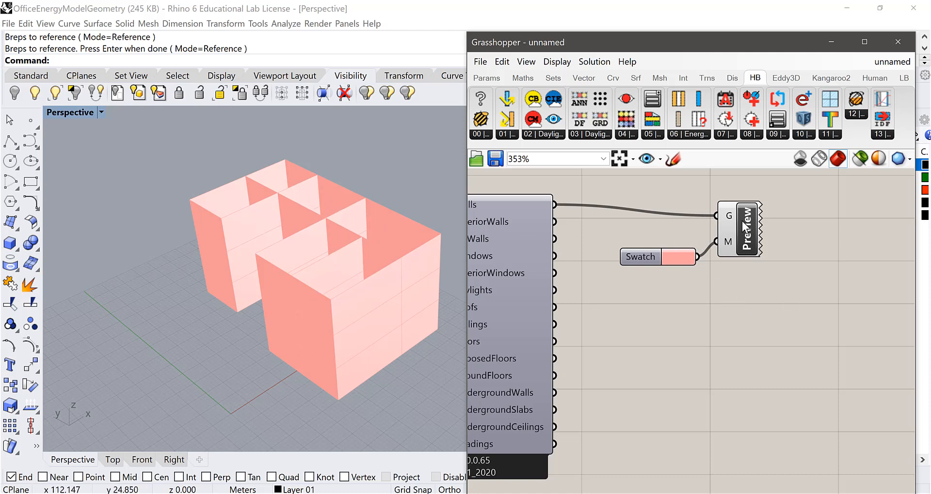
pyautogui.moveTo(769, 190); pyautogui.dragTo(693, 270)
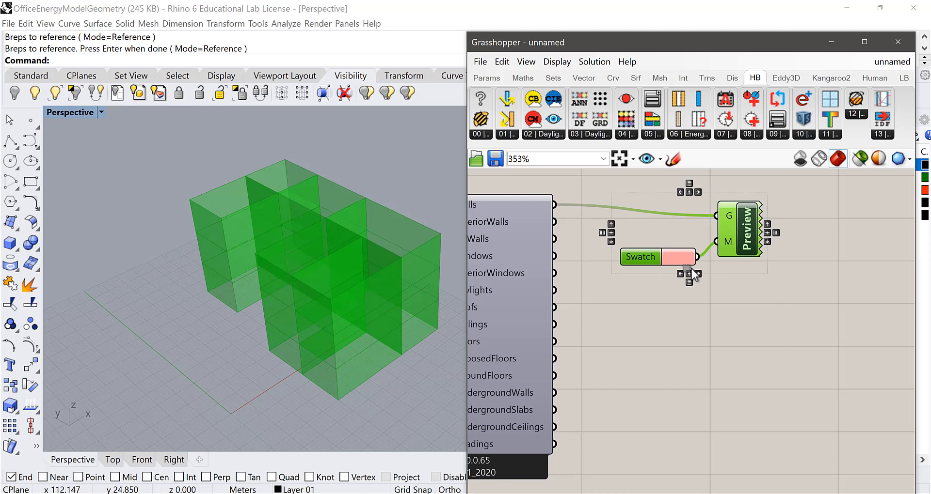
pyautogui.hotkey('ctrl', 'c')
pyautogui.hotkey('ctrl', 'v')
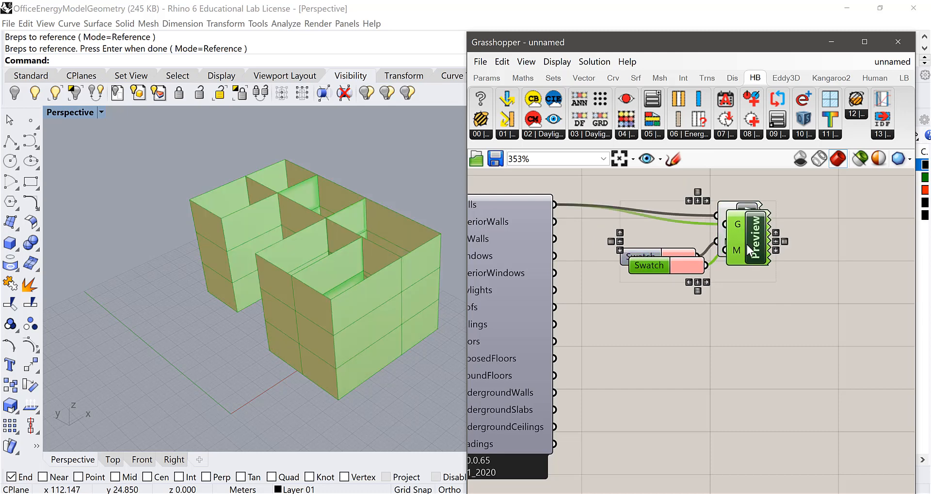
pyautogui.moveTo(745, 243); pyautogui.dragTo(743, 321)
pyautogui.moveTo(555, 221); pyautogui.dragTo(725, 304)
# Step: Turn off the preview of the walls' Custom Preview component
pyautogui.click(746, 230)
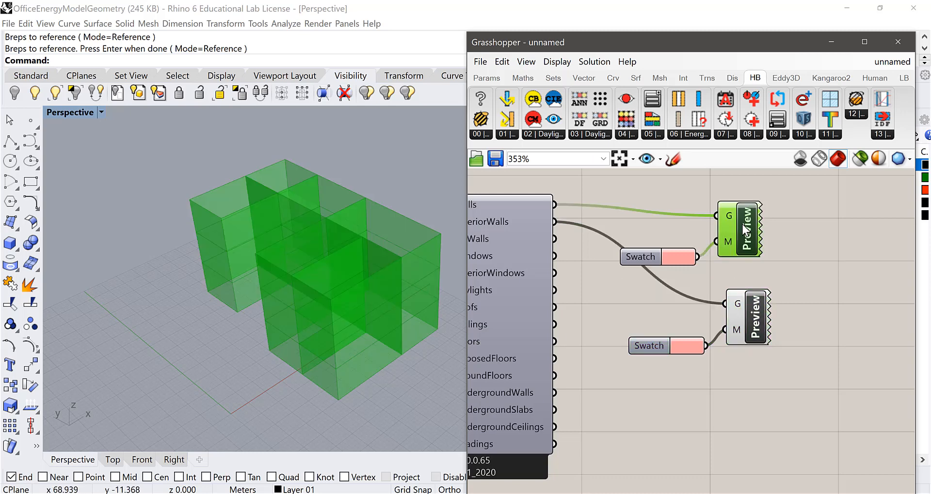
pyautogui.rightClick(786, 189)
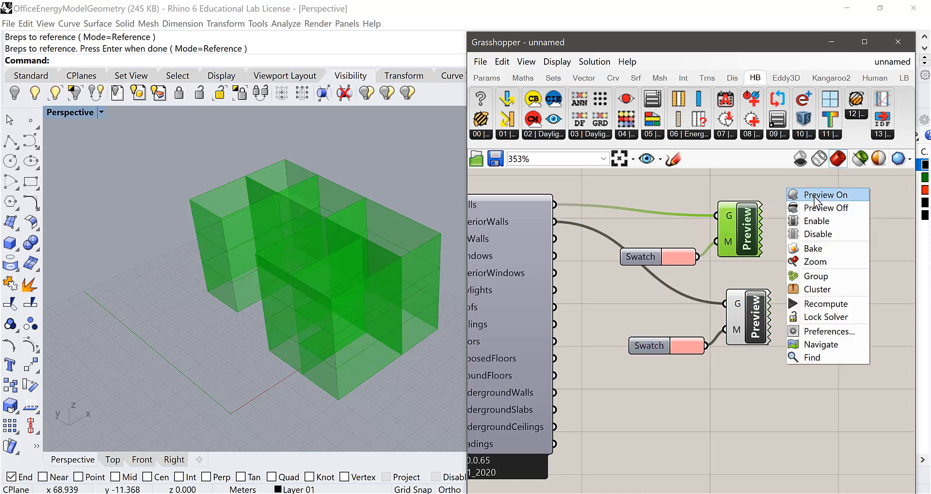
pyautogui.click(824, 208)
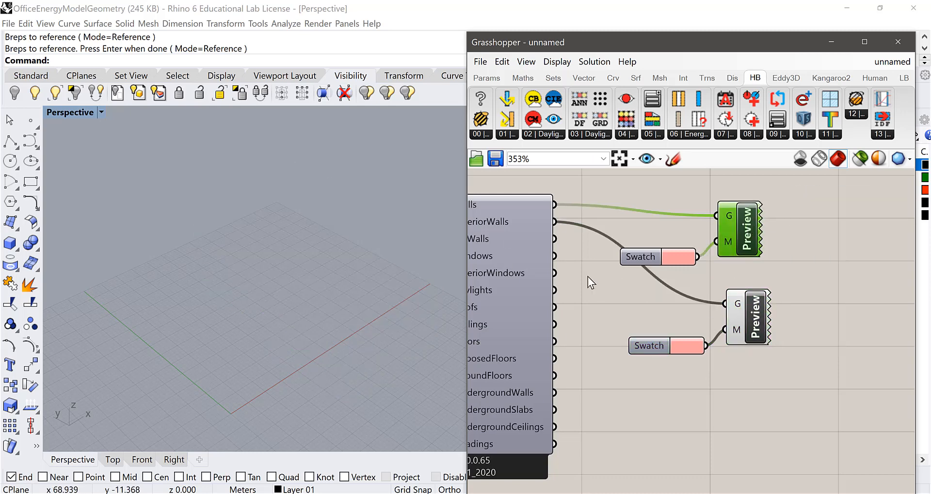
# Step: Feed the roofs output into the second Custom Preview's G input instead and set its swatch to a stronger red by raising the saturation
pyautogui.scroll(-2, 662, 313)
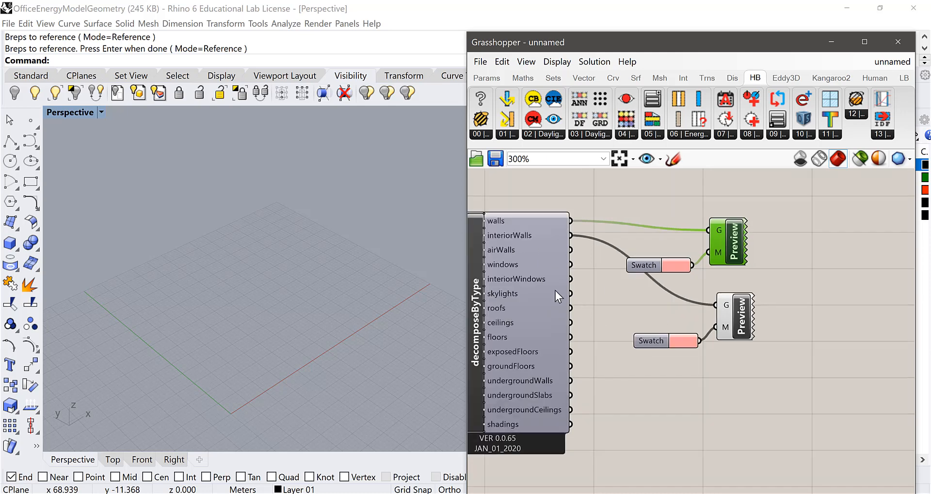
pyautogui.moveTo(571, 308); pyautogui.dragTo(715, 305)
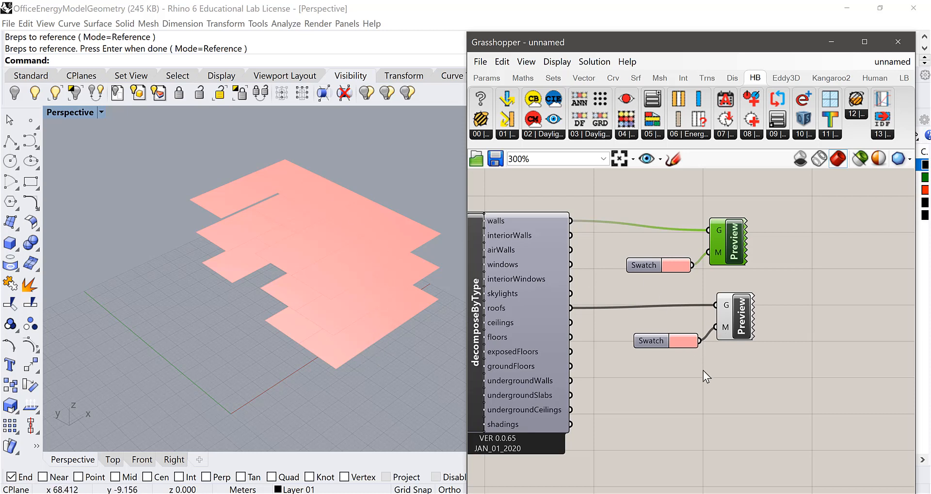
pyautogui.click(691, 345)
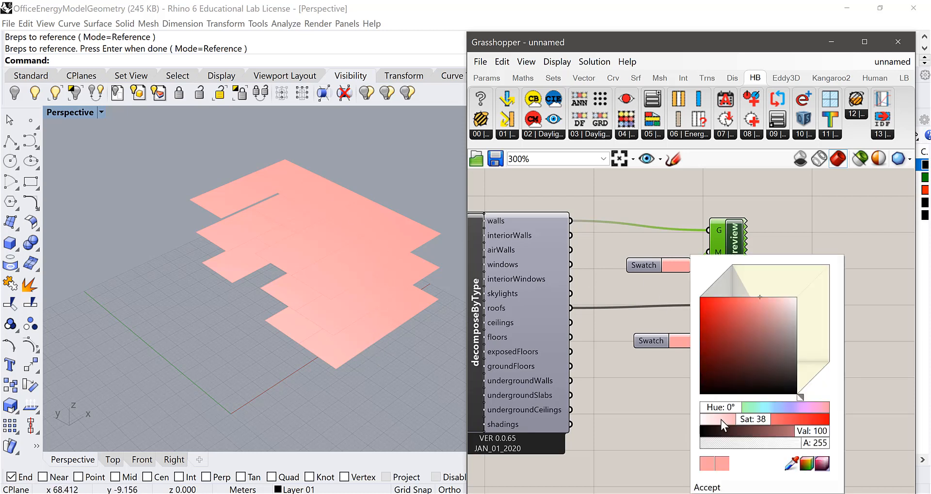
pyautogui.moveTo(773, 420); pyautogui.dragTo(789, 420)
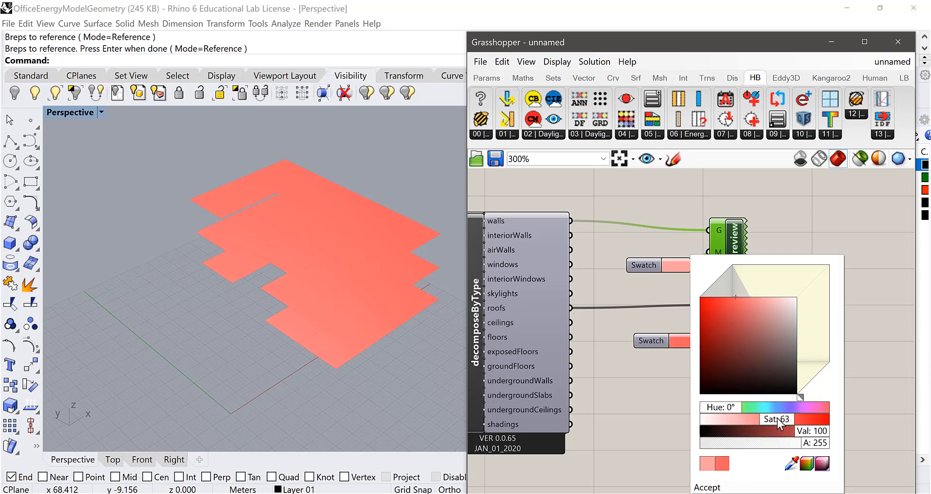
pyautogui.moveTo(778, 419); pyautogui.dragTo(788, 419)
pyautogui.click(684, 368)
# Step: Paste another Custom Preview and swatch pair below the roofs preview and connect the ceilings output to its G input
pyautogui.moveTo(772, 307); pyautogui.dragTo(682, 362)
pyautogui.write('C')
pyautogui.hotkey('ctrl', 'v')
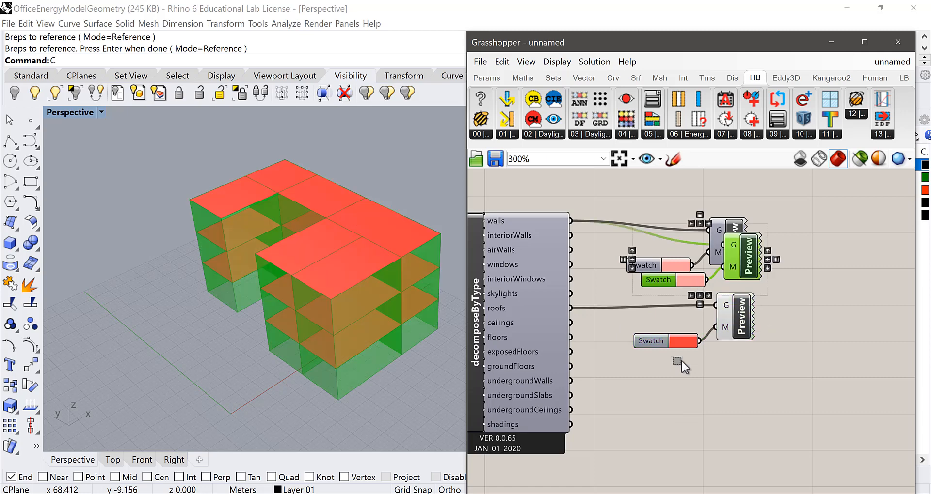
pyautogui.moveTo(746, 242); pyautogui.dragTo(736, 393)
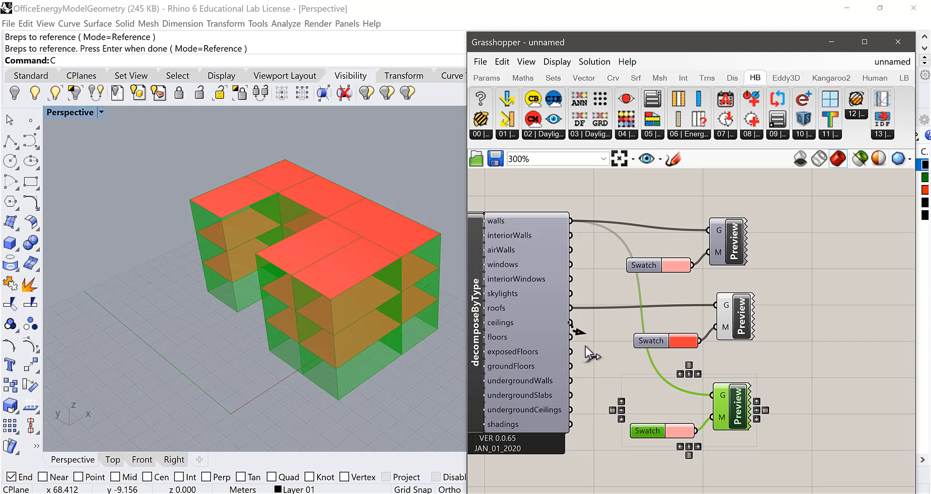
pyautogui.moveTo(571, 322); pyautogui.dragTo(711, 395)
# Step: Set the ceilings preview's Colour Swatch to light green with hue 119°
pyautogui.click(679, 431)
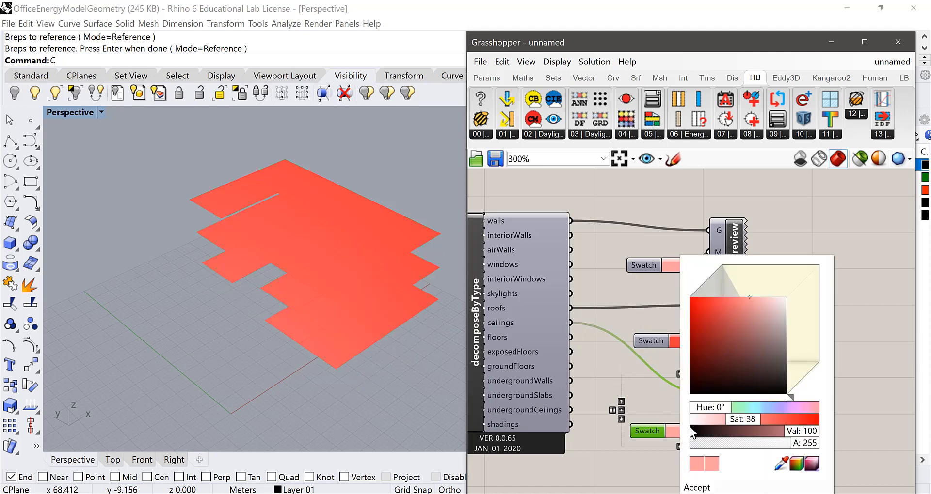
pyautogui.moveTo(713, 407); pyautogui.dragTo(746, 410)
pyautogui.click(689, 487)
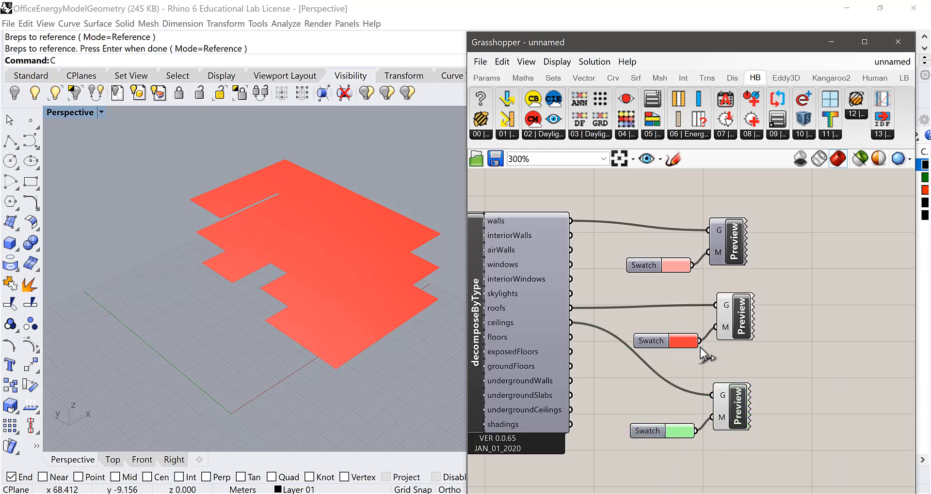
# Step: Duplicate the ceilings preview with its swatch, place the copy below, and connect the groundFloors output to its G input
pyautogui.scroll(-2, 700, 348)
pyautogui.scroll(3, 710, 433)
pyautogui.moveTo(778, 335); pyautogui.dragTo(642, 402)
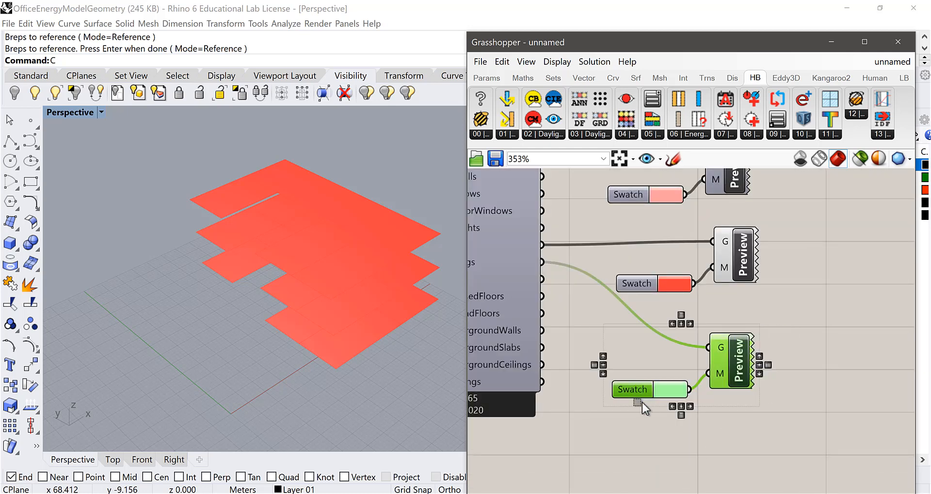
pyautogui.hotkey('ctrl', 'c')
pyautogui.hotkey('ctrl', 'v')
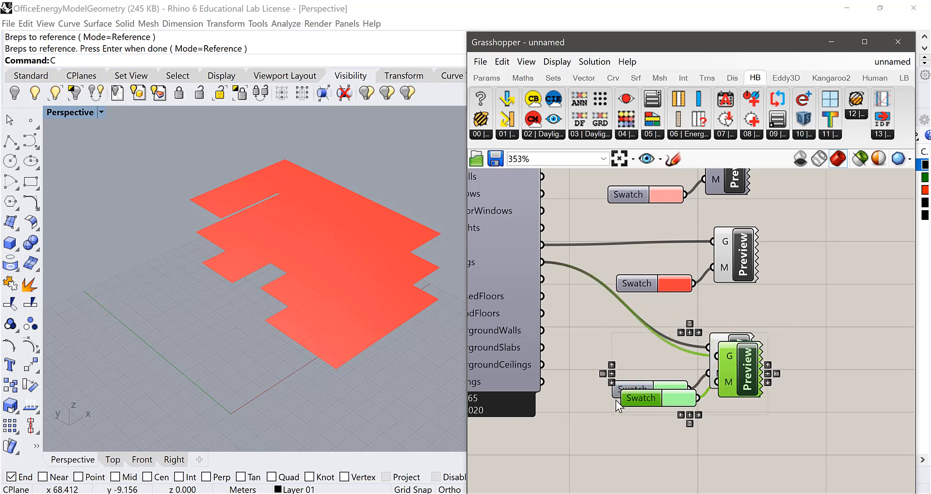
pyautogui.moveTo(737, 378); pyautogui.dragTo(741, 441)
pyautogui.scroll(-2, 739, 441)
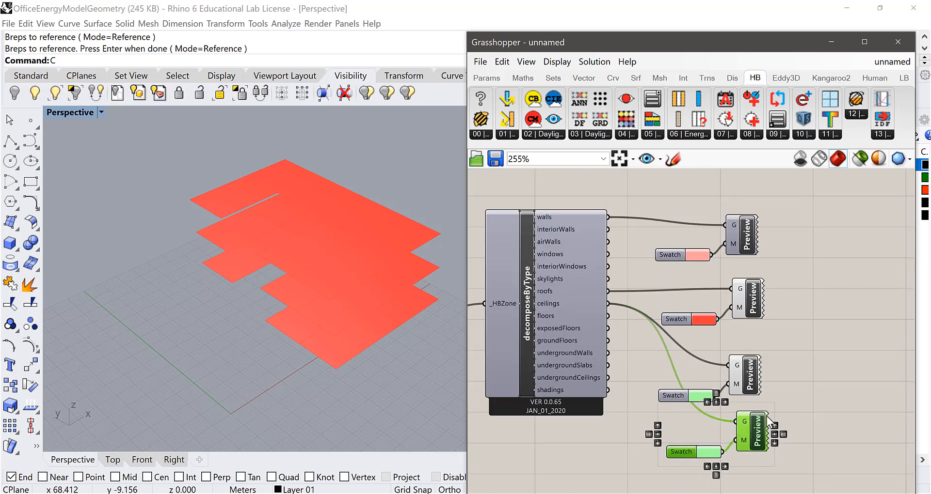
pyautogui.scroll(1, 700, 308)
pyautogui.scroll(1, 700, 308)
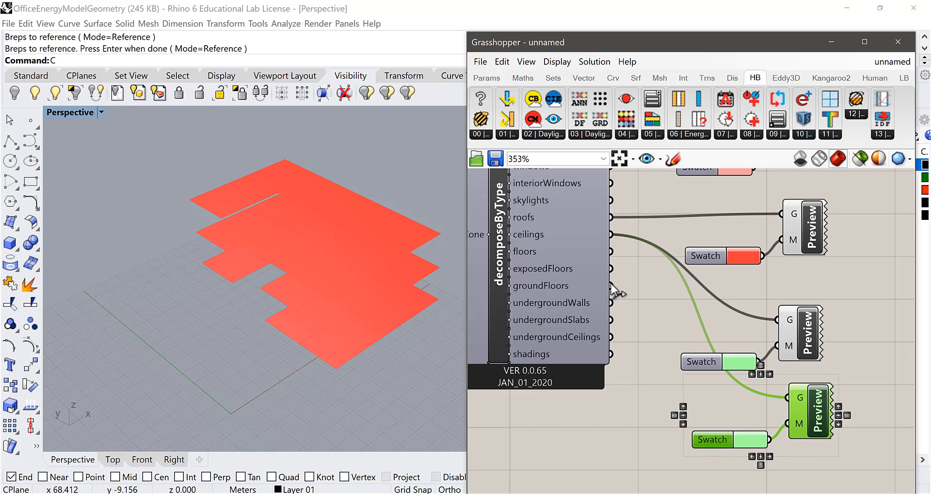
pyautogui.moveTo(610, 286); pyautogui.dragTo(786, 398)
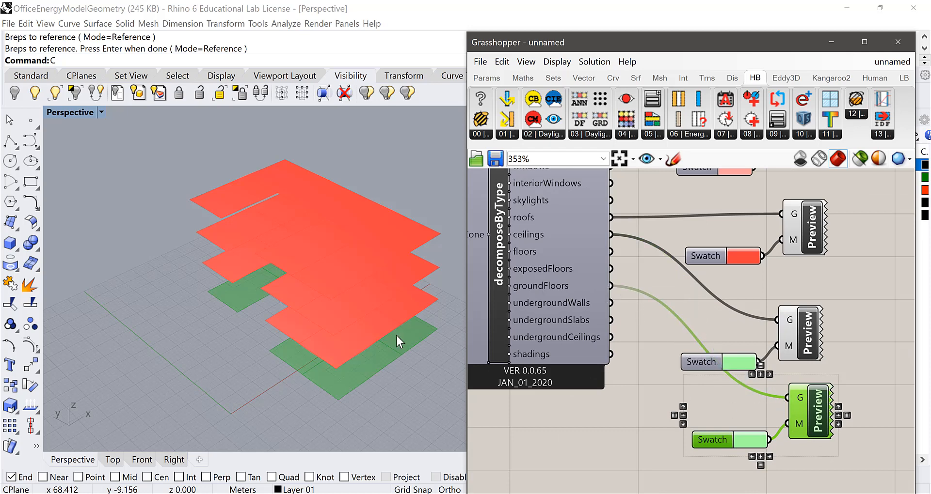
# Step: Set the groundFloors preview's Colour Swatch to a medium blue with saturation 51 and value 75
pyautogui.click(369, 393)
pyautogui.click(754, 438)
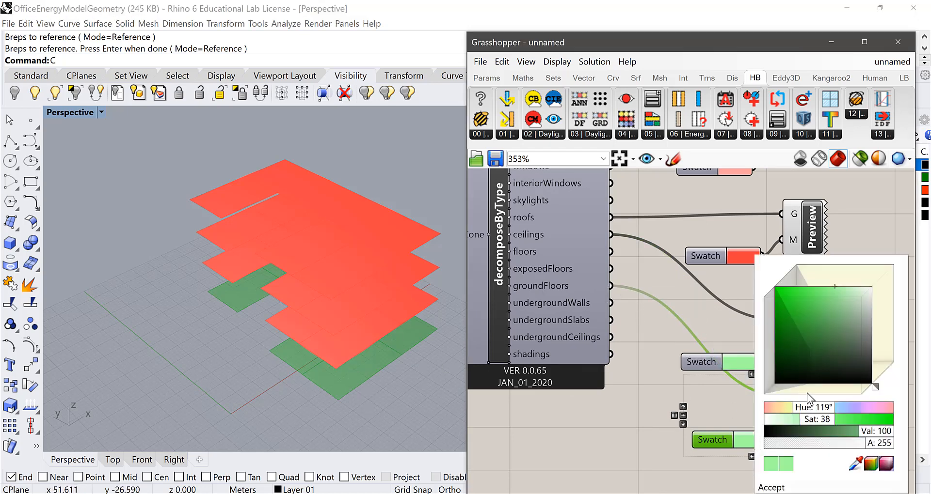
pyautogui.click(822, 312)
pyautogui.moveTo(827, 406); pyautogui.dragTo(850, 403)
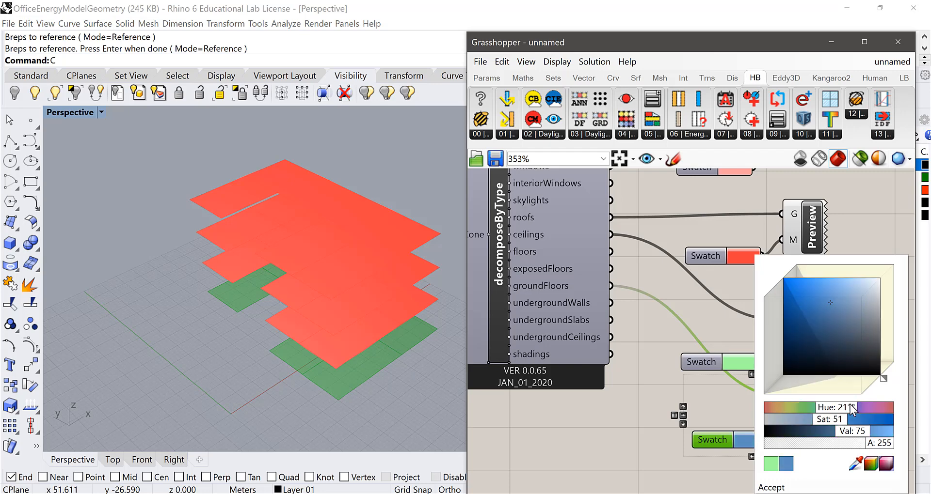
pyautogui.click(660, 404)
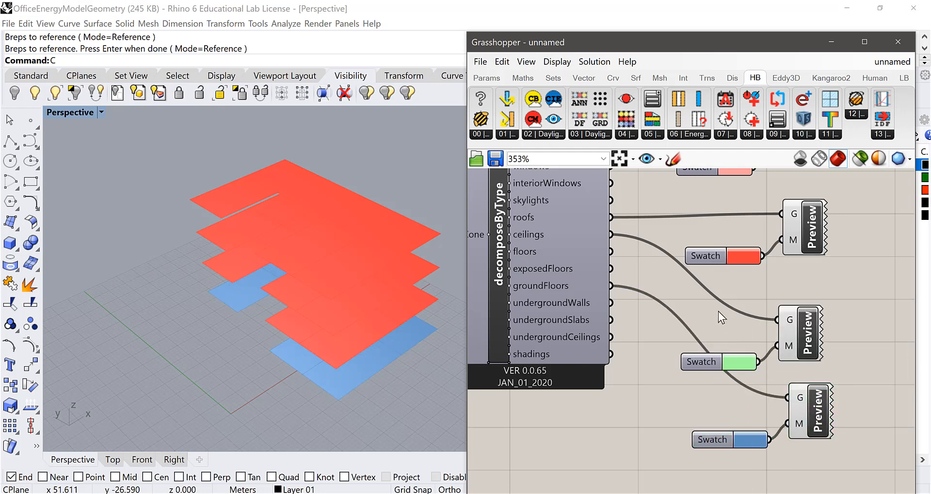
# Step: Compare the surfaces of the ceilings and roofs previews, and feed the green preview's G input from the floors output instead
pyautogui.moveTo(798, 325); pyautogui.dragTo(802, 327)
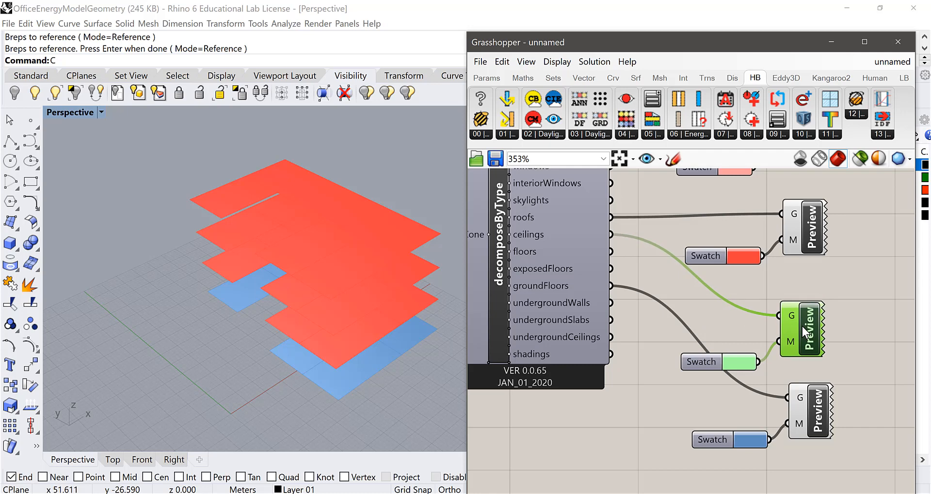
pyautogui.moveTo(793, 266); pyautogui.dragTo(771, 318, button='right')
pyautogui.moveTo(775, 277); pyautogui.dragTo(772, 287)
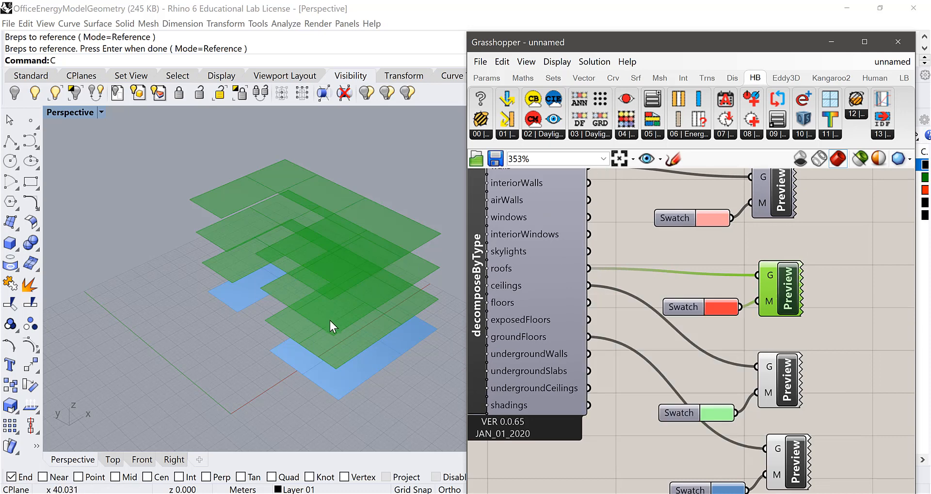
pyautogui.click(890, 330)
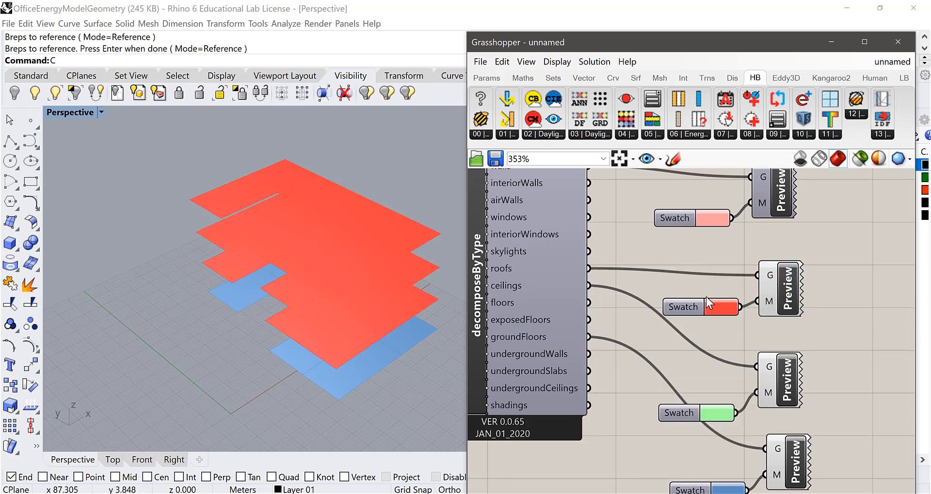
pyautogui.moveTo(588, 303); pyautogui.dragTo(756, 366)
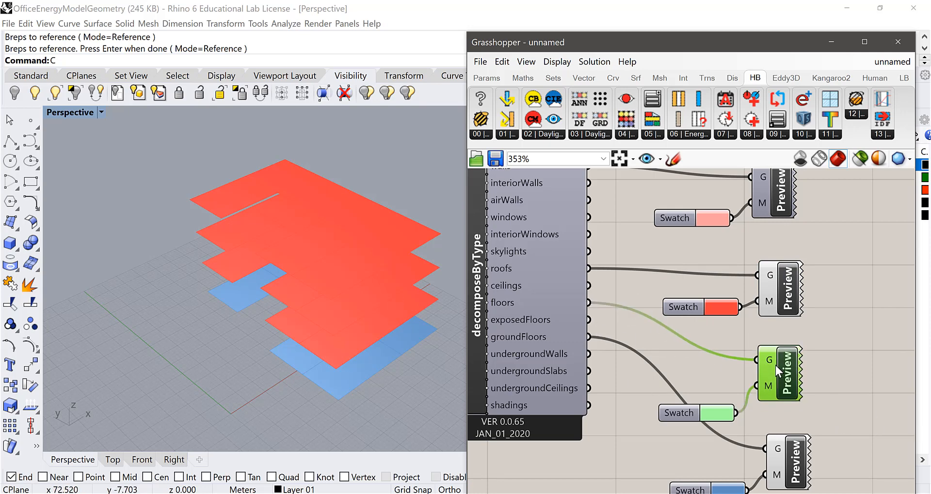
pyautogui.scroll(-2, 859, 348)
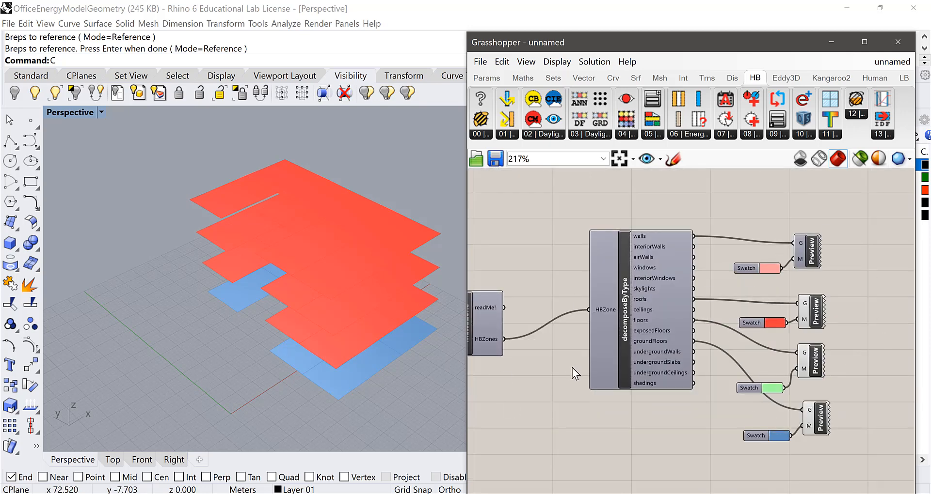
# Step: Add a Honeybee solve adjacencies component between Mass2Zone and decomposeByType and connect the HBZones output to its _HBZones input
pyautogui.moveTo(572, 368); pyautogui.dragTo(759, 370, button='right')
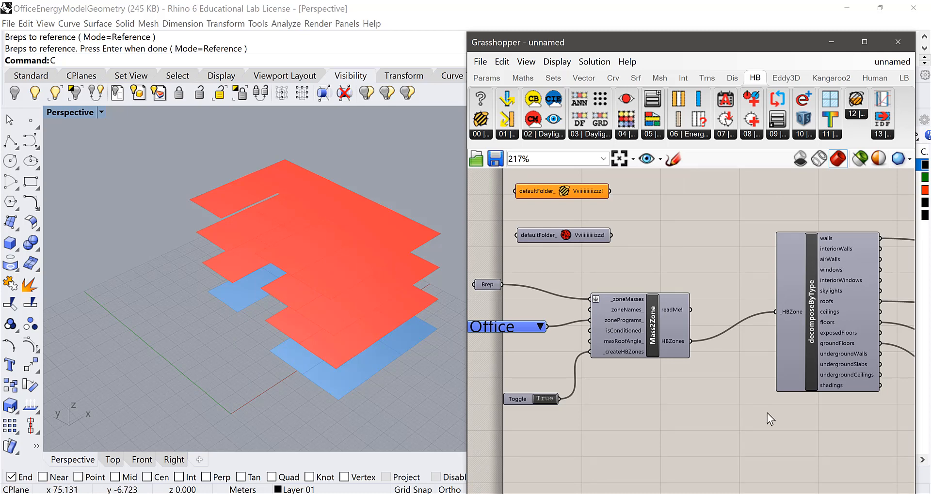
pyautogui.click(480, 134)
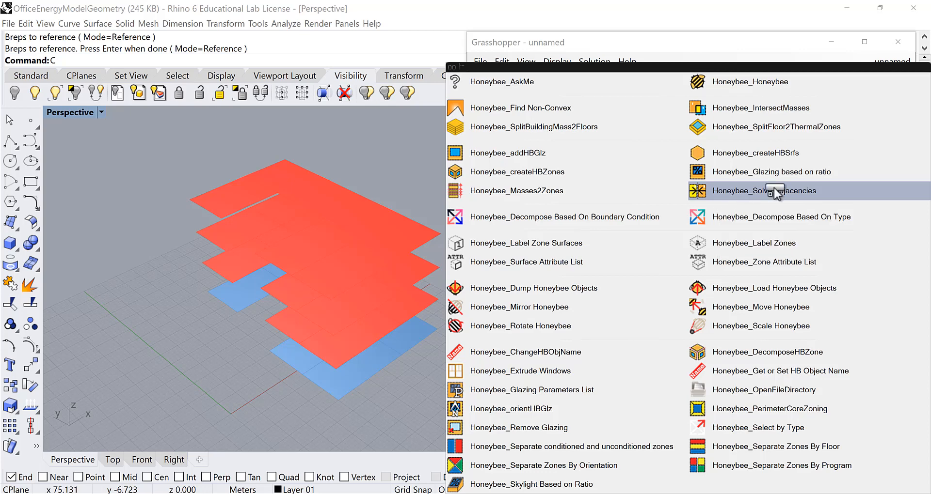
pyautogui.click(744, 197)
pyautogui.click(726, 433)
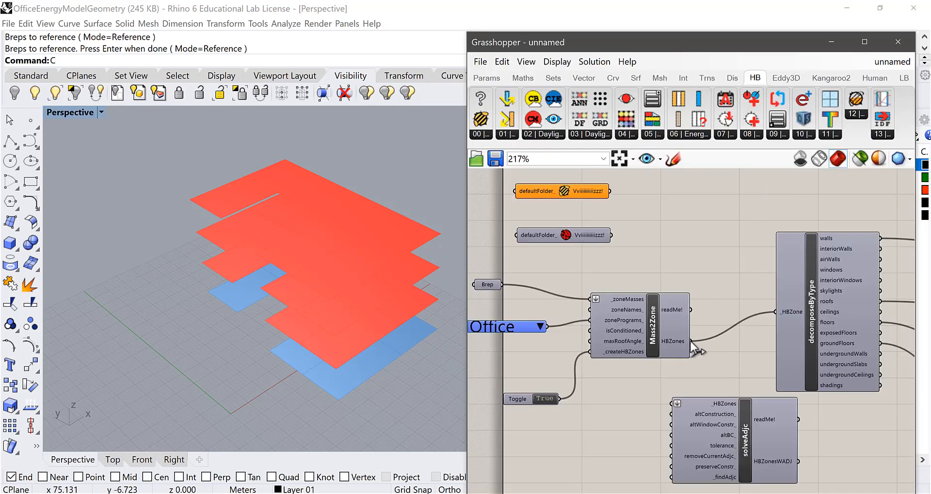
pyautogui.moveTo(691, 342); pyautogui.dragTo(672, 404)
pyautogui.moveTo(825, 322); pyautogui.dragTo(858, 322)
pyautogui.moveTo(742, 396); pyautogui.dragTo(703, 354, button='right')
# Step: Connect a copy of the True toggle to solveAdjc's _findAdjc input, and feed HBZonesWADJ into decomposeByType's _HBZone input instead
pyautogui.scroll(2, 606, 413)
pyautogui.moveTo(602, 420); pyautogui.dragTo(689, 369, button='right')
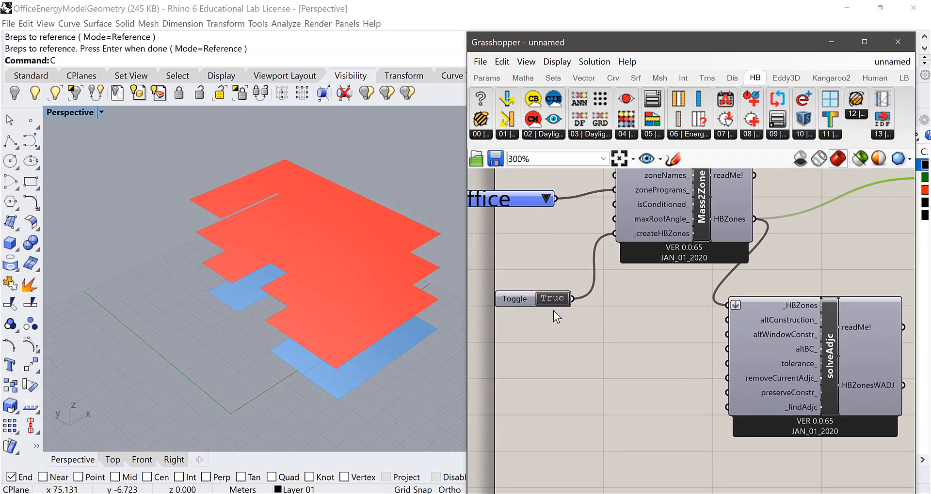
pyautogui.click(505, 302)
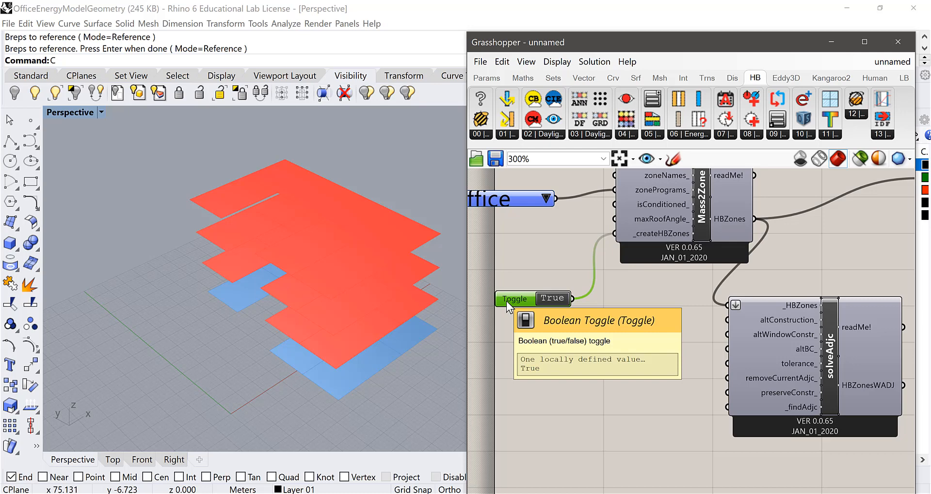
pyautogui.hotkey('ctrl', 'c')
pyautogui.hotkey('ctrl', 'v')
pyautogui.moveTo(507, 306); pyautogui.dragTo(531, 399)
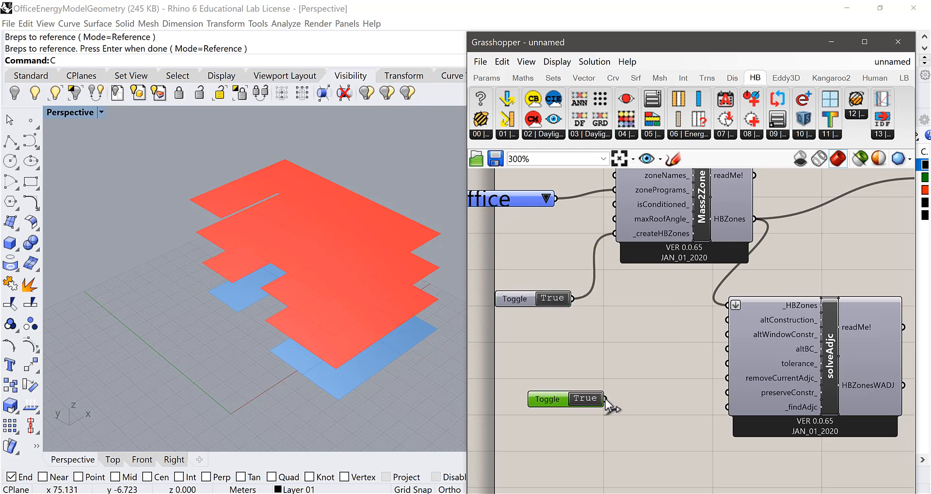
pyautogui.moveTo(605, 399); pyautogui.dragTo(720, 408)
pyautogui.scroll(-3, 776, 397)
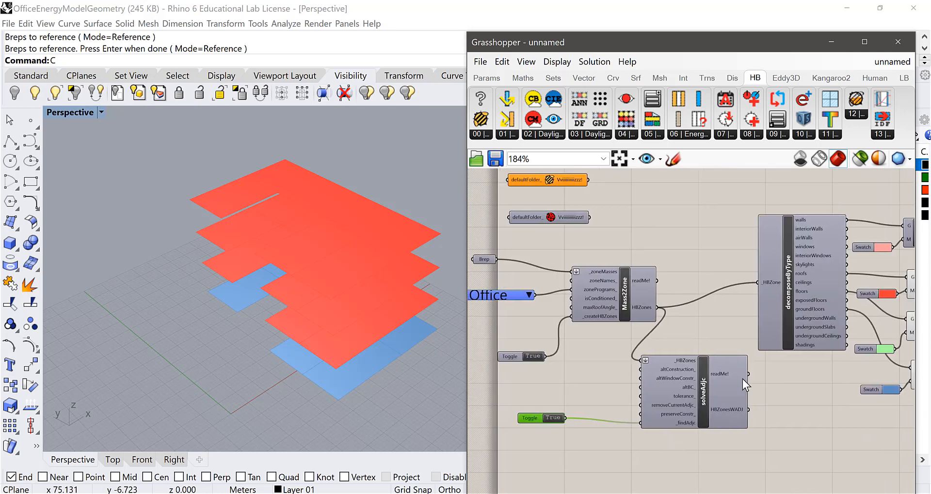
pyautogui.moveTo(748, 410); pyautogui.dragTo(756, 284)
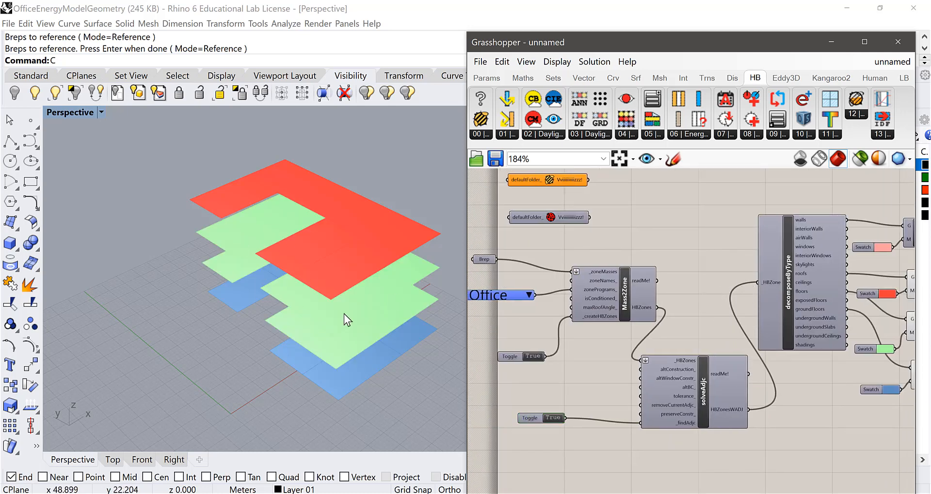
# Step: Turn on the geometry preview of the Custom Preview component connected to the walls output
pyautogui.click(421, 372)
pyautogui.scroll(-2, 790, 376)
pyautogui.scroll(-1, 788, 372)
pyautogui.moveTo(818, 431); pyautogui.dragTo(715, 432, button='right')
pyautogui.scroll(4, 781, 267)
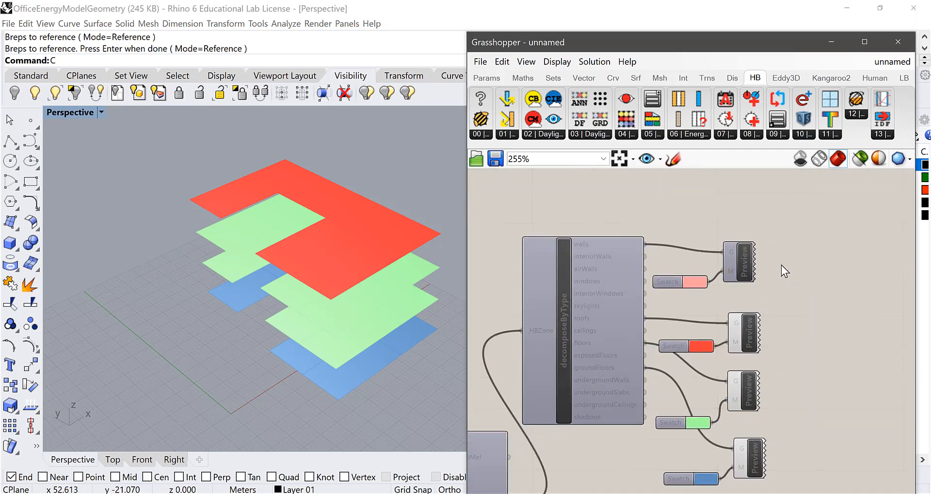
pyautogui.click(741, 252)
pyautogui.rightClick(713, 201)
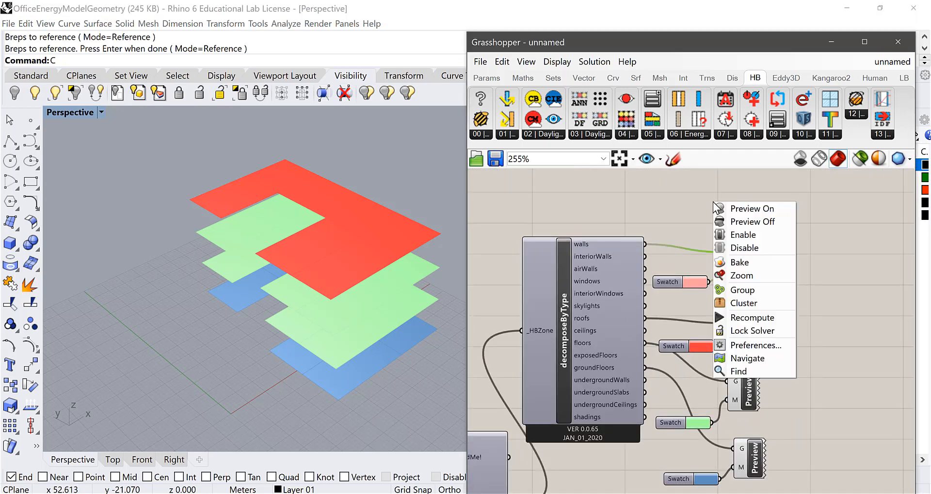
pyautogui.click(740, 211)
pyautogui.click(793, 240)
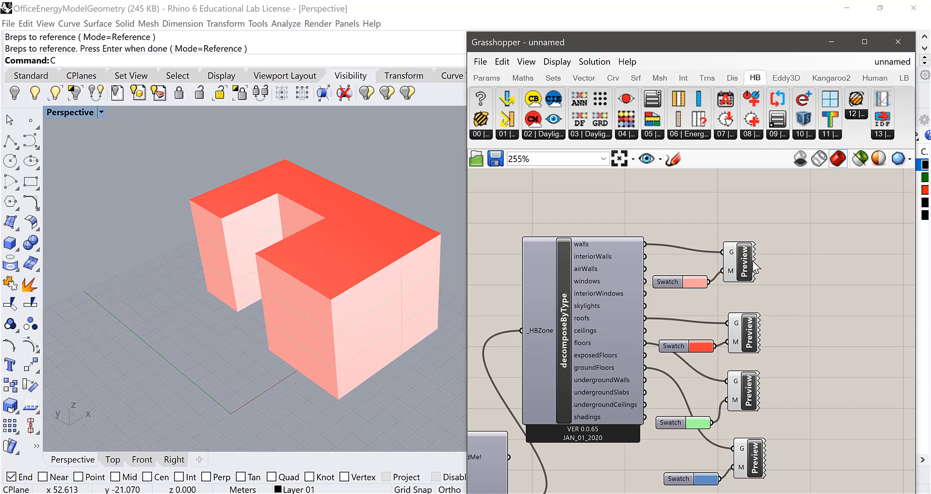
# Step: Move the walls preview and its pink swatch higher to free space above the roofs preview
pyautogui.moveTo(739, 260); pyautogui.dragTo(742, 231)
pyautogui.click(795, 240)
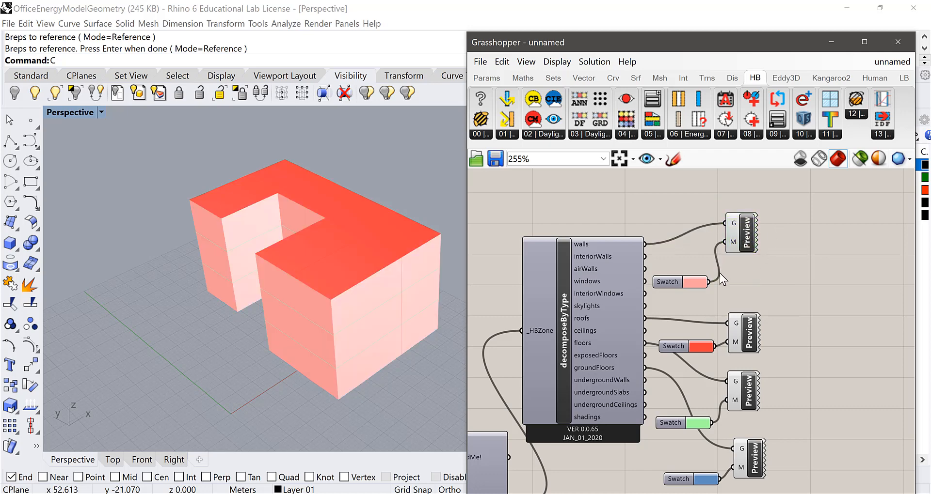
pyautogui.moveTo(674, 281); pyautogui.dragTo(681, 251)
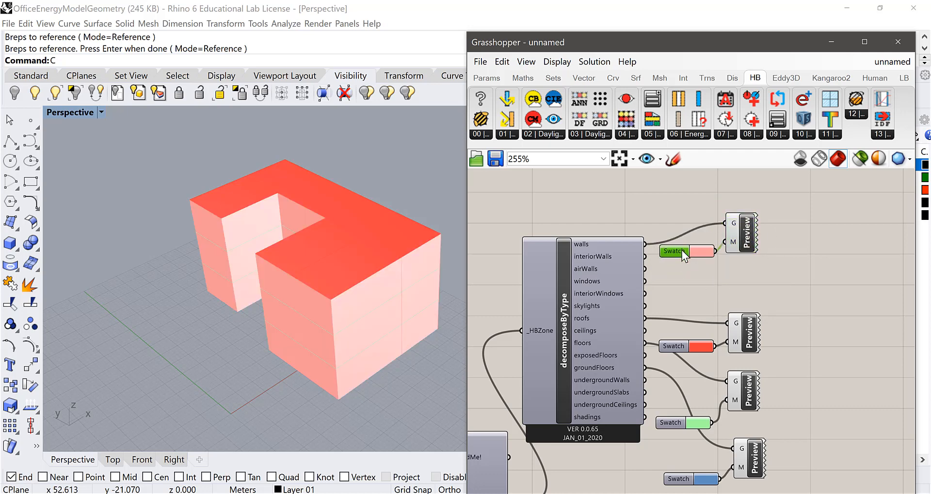
pyautogui.moveTo(742, 245); pyautogui.dragTo(749, 220)
pyautogui.click(760, 255)
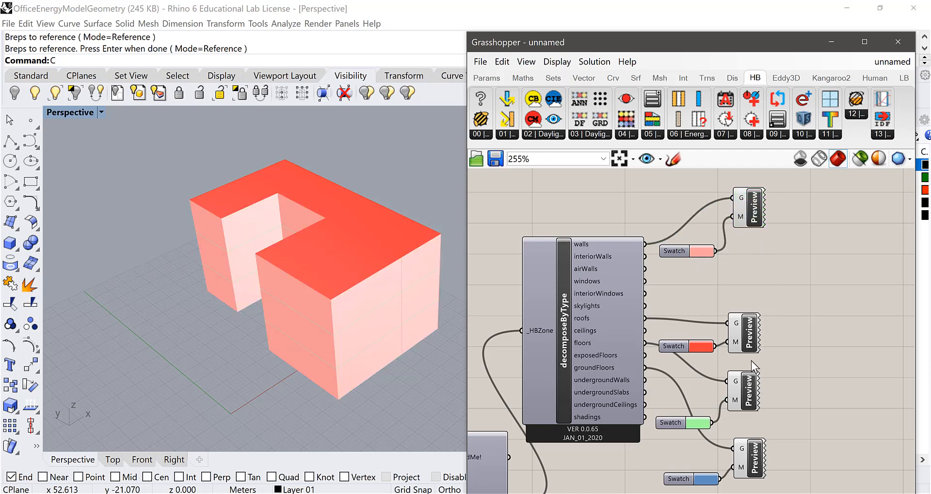
# Step: Highlight the roofs and floors previews to identify their surfaces, and move the green swatch closer to the floors preview
pyautogui.click(743, 334)
pyautogui.click(698, 303)
pyautogui.click(746, 391)
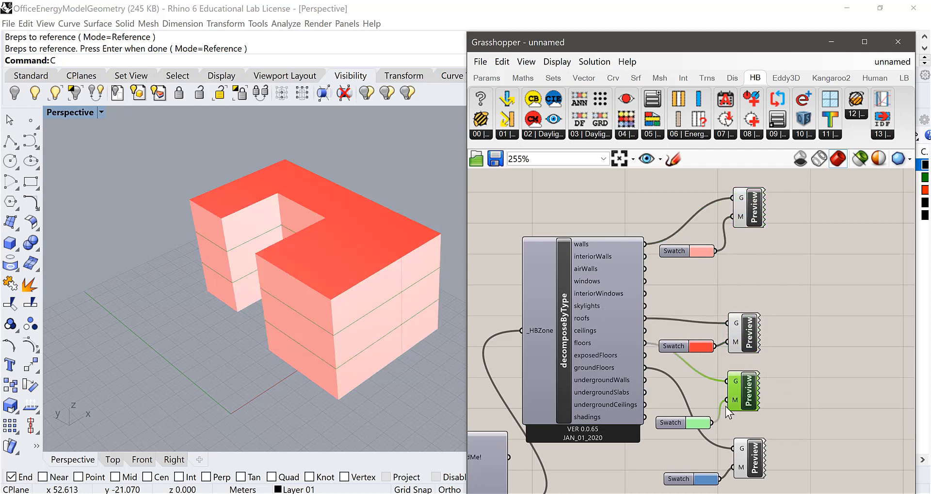
pyautogui.scroll(2, 706, 443)
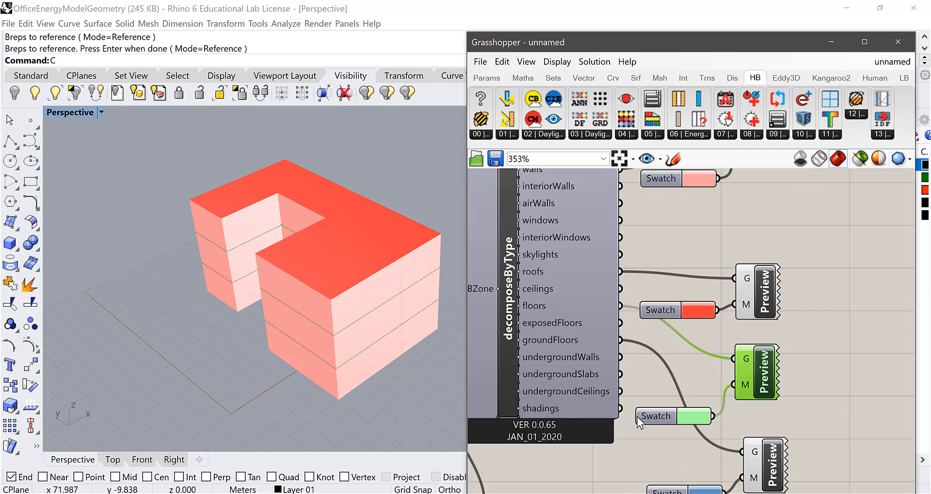
pyautogui.moveTo(653, 415); pyautogui.dragTo(658, 395)
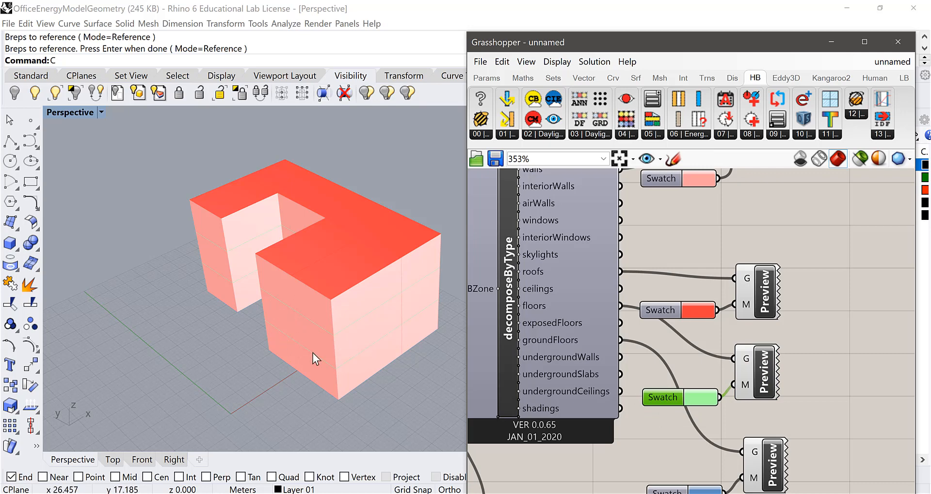
# Step: Highlight the groundFloors preview, inspect the building from below, and nudge that preview component slightly upward
pyautogui.click(421, 402)
pyautogui.moveTo(829, 338); pyautogui.dragTo(806, 247, button='right')
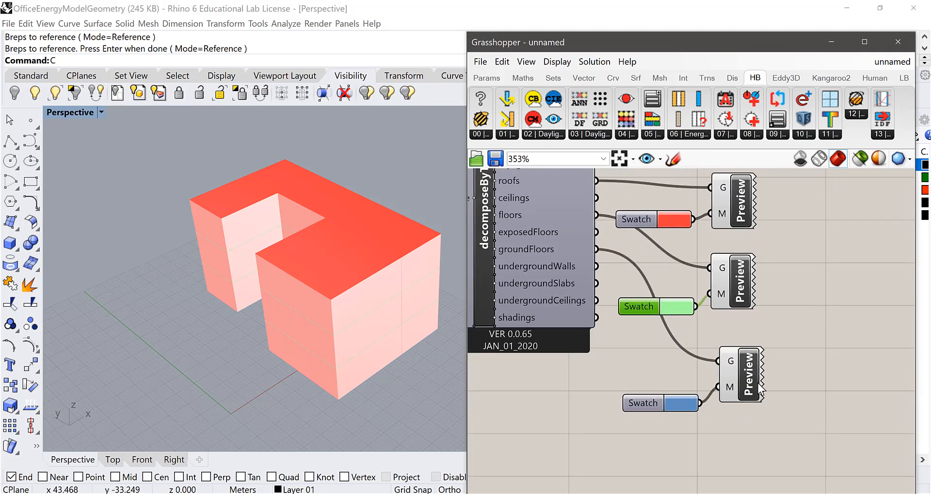
pyautogui.click(758, 384)
pyautogui.moveTo(436, 394); pyautogui.dragTo(401, 373, button='right')
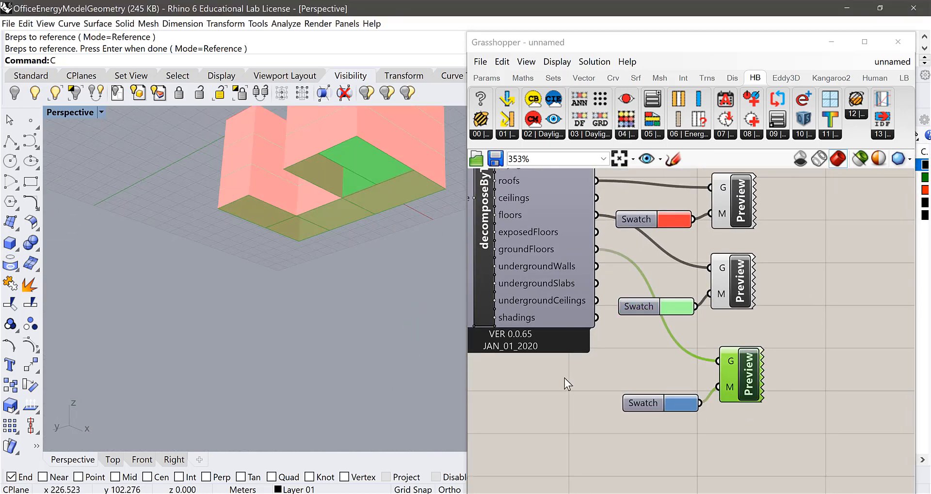
pyautogui.click(618, 449)
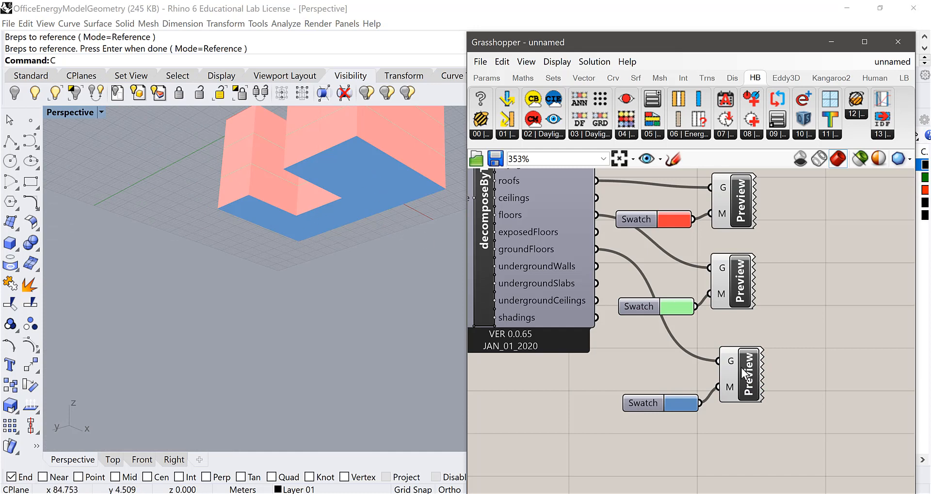
pyautogui.moveTo(740, 369)
pyautogui.mouseDown()
pyautogui.moveTo(749, 360)
pyautogui.moveTo(739, 359)
pyautogui.mouseUp()
pyautogui.click(805, 400)
# Step: Duplicate the walls preview together with its pink swatch and place the copy directly below the original
pyautogui.scroll(-3, 781, 306)
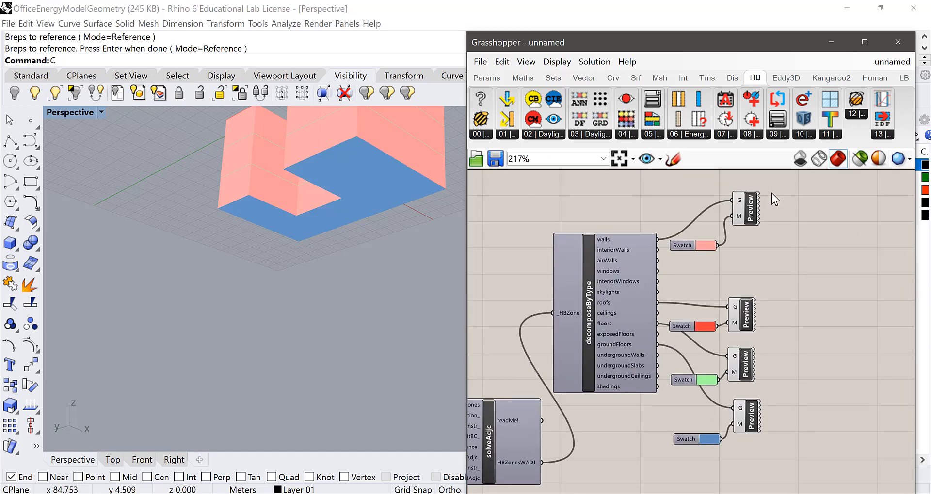
pyautogui.moveTo(780, 189); pyautogui.dragTo(700, 260)
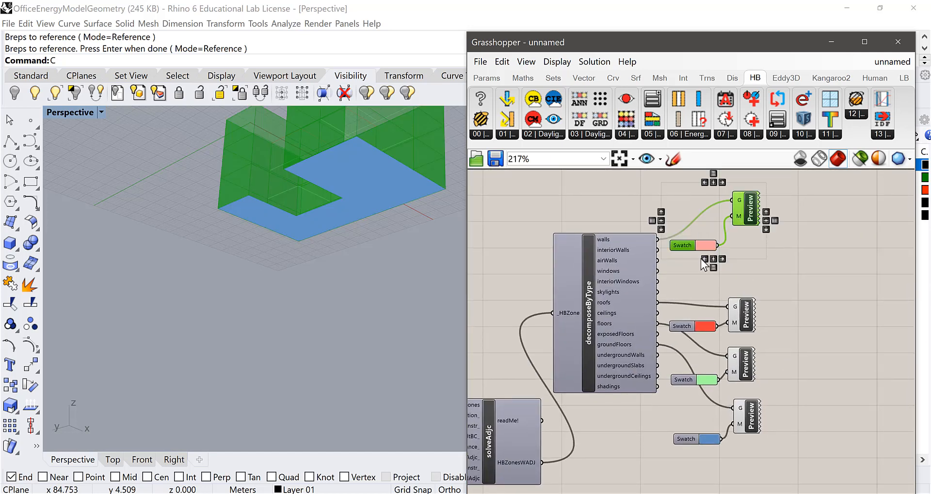
pyautogui.hotkey('ctrl', 'c')
pyautogui.hotkey('ctrl', 'v')
pyautogui.moveTo(746, 221); pyautogui.dragTo(747, 252)
# Step: Set the copied Colour Swatch to yellow with hue 66, saturation 87 and value 100
pyautogui.click(707, 281)
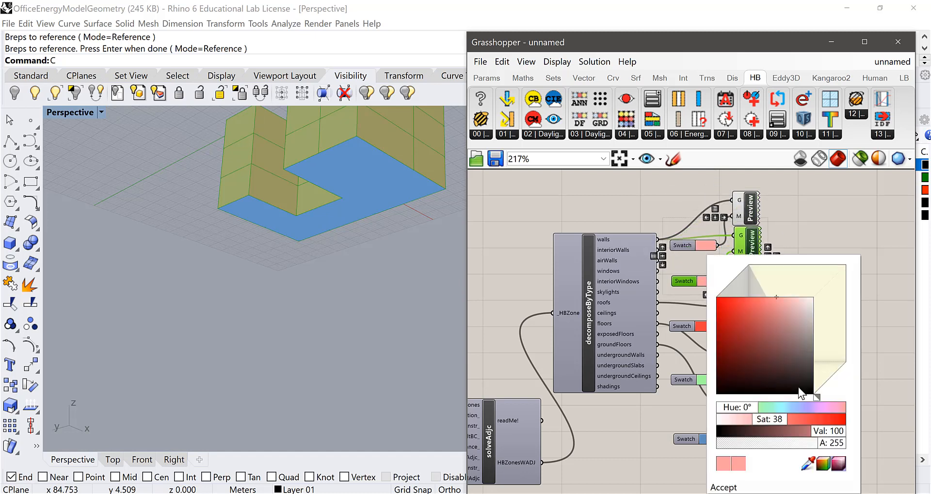
pyautogui.moveTo(755, 408); pyautogui.dragTo(819, 420)
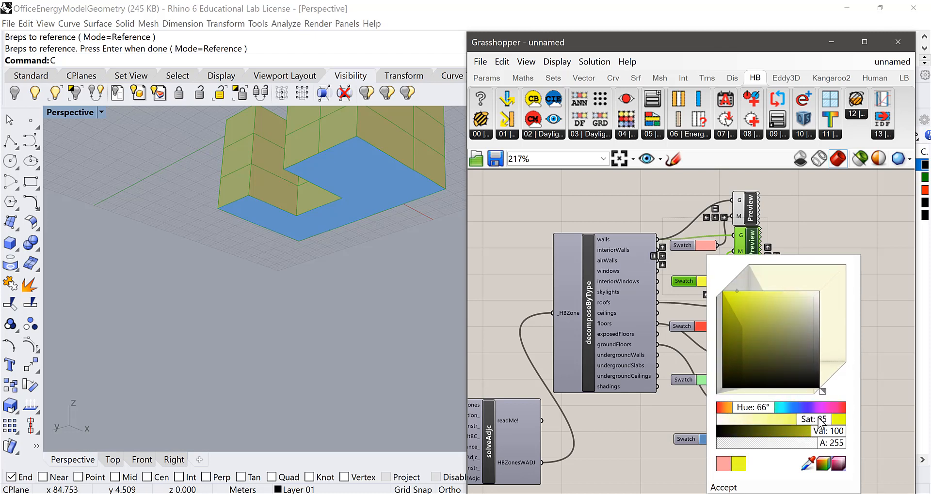
pyautogui.click(732, 489)
pyautogui.click(789, 297)
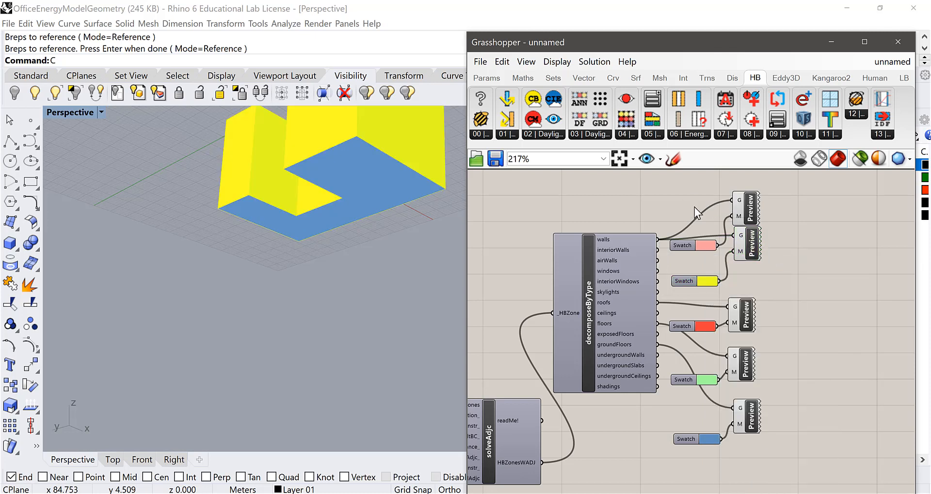
# Step: Feed the yellow preview's G input from the interiorWalls output, reposition the pink swatch, and view the model from above
pyautogui.scroll(3, 730, 208)
pyautogui.moveTo(761, 274); pyautogui.dragTo(636, 296)
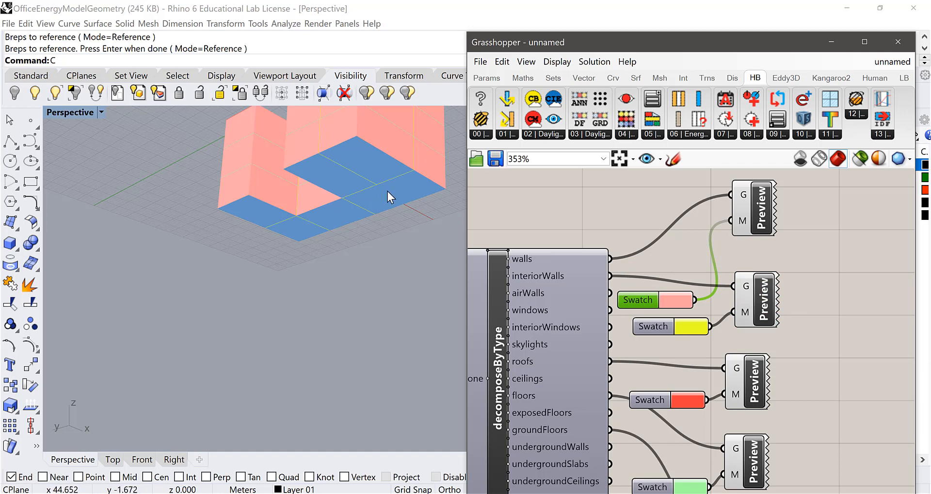
pyautogui.moveTo(388, 191); pyautogui.dragTo(370, 262, button='right')
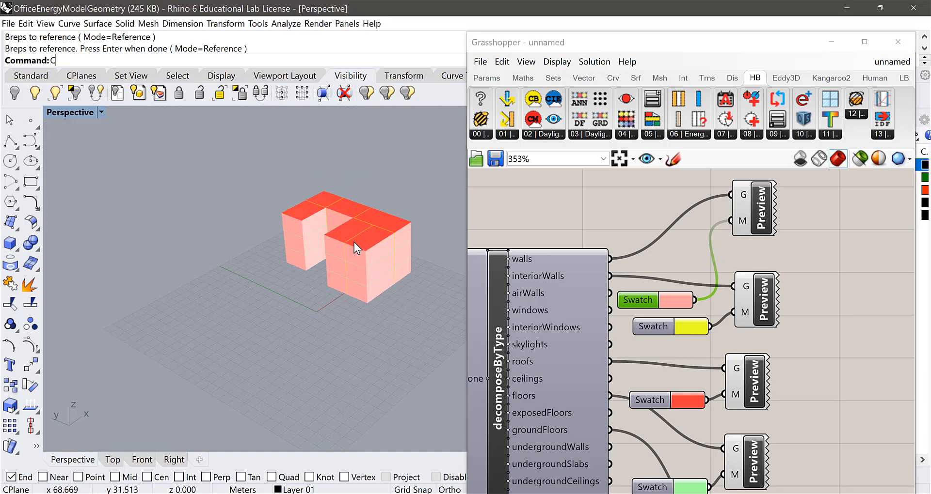
pyautogui.click(813, 213)
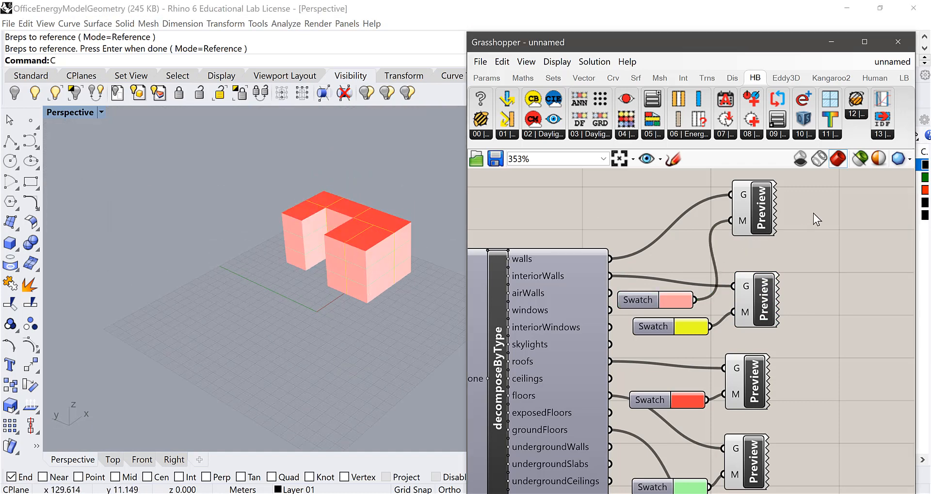
# Step: Turn off the geometry preview of the Custom Preview component connected to groundFloors
pyautogui.click(759, 210)
pyautogui.click(826, 380)
pyautogui.scroll(-3, 805, 286)
pyautogui.click(761, 393)
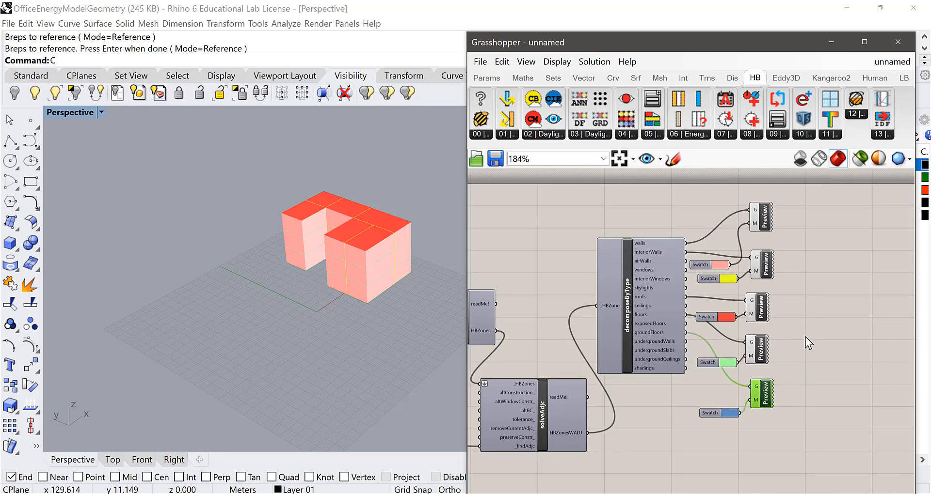
pyautogui.rightClick(805, 336)
pyautogui.click(831, 338)
pyautogui.click(842, 337)
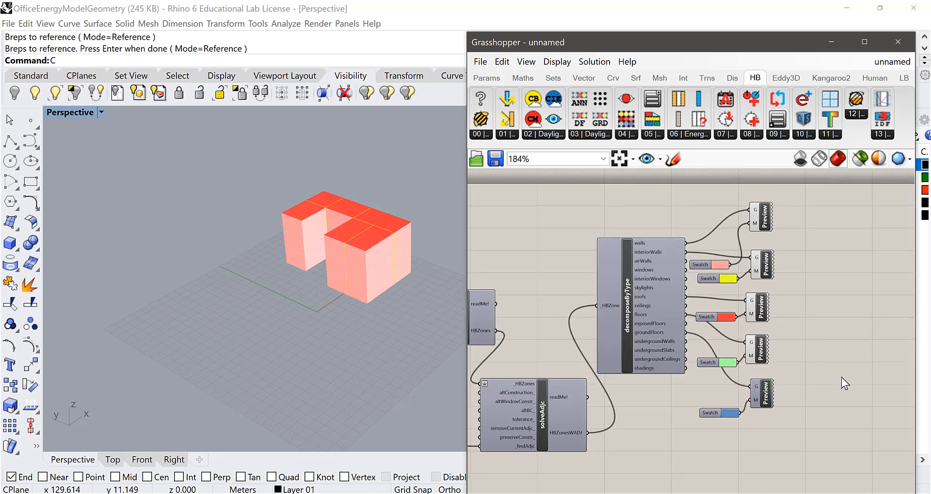
# Step: Turn off the roofs preview and inspect the interior walls and floors from above
pyautogui.click(762, 305)
pyautogui.rightClick(801, 288)
pyautogui.click(824, 307)
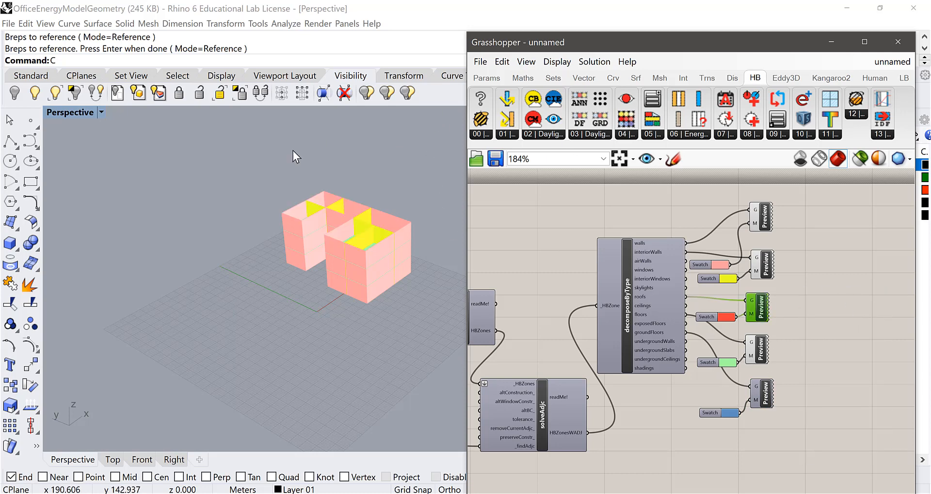
pyautogui.click(346, 175)
pyautogui.moveTo(378, 184); pyautogui.dragTo(361, 249, button='right')
pyautogui.scroll(6, 359, 257)
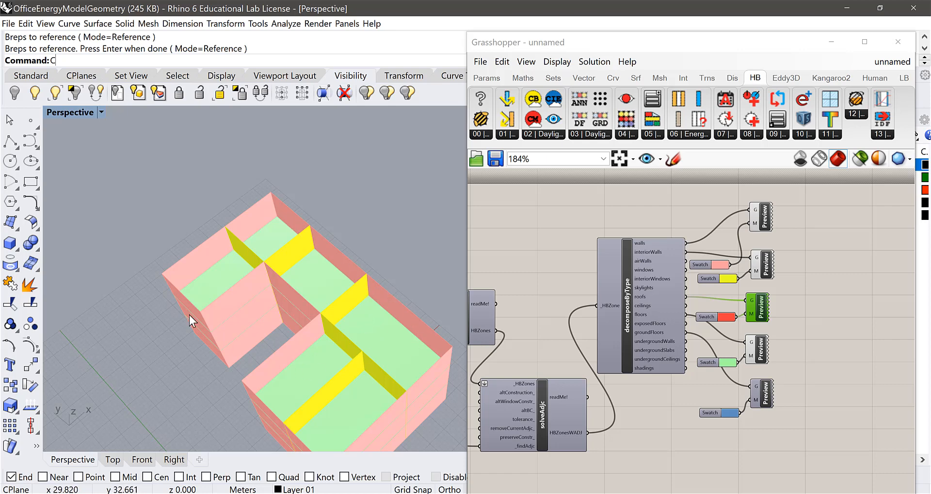
# Step: Move the solveAdjc component slightly down and away from decomposeByType
pyautogui.scroll(-4, 634, 296)
pyautogui.moveTo(579, 349); pyautogui.dragTo(595, 340, button='right')
pyautogui.scroll(4, 595, 340)
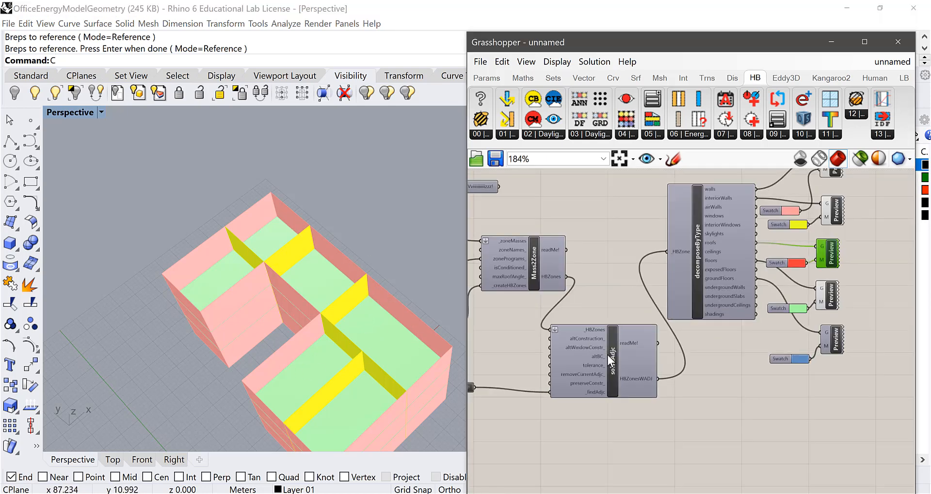
pyautogui.moveTo(606, 356); pyautogui.dragTo(598, 366)
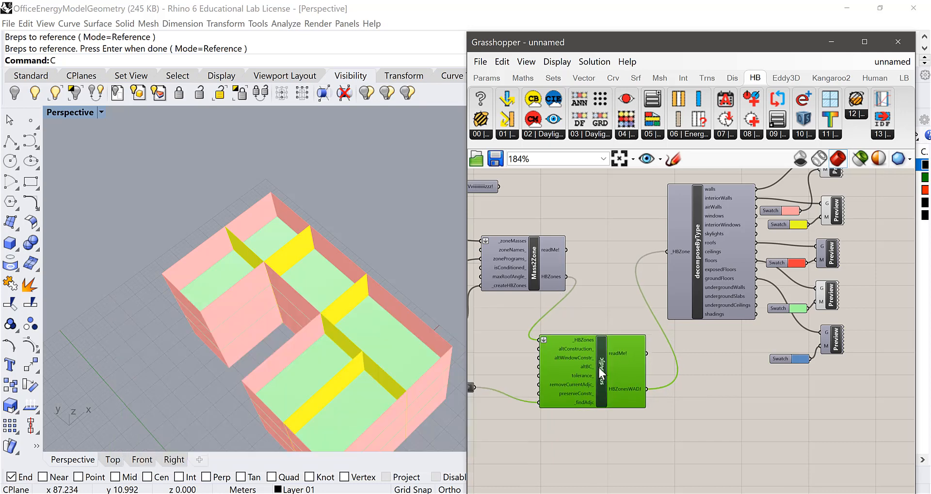